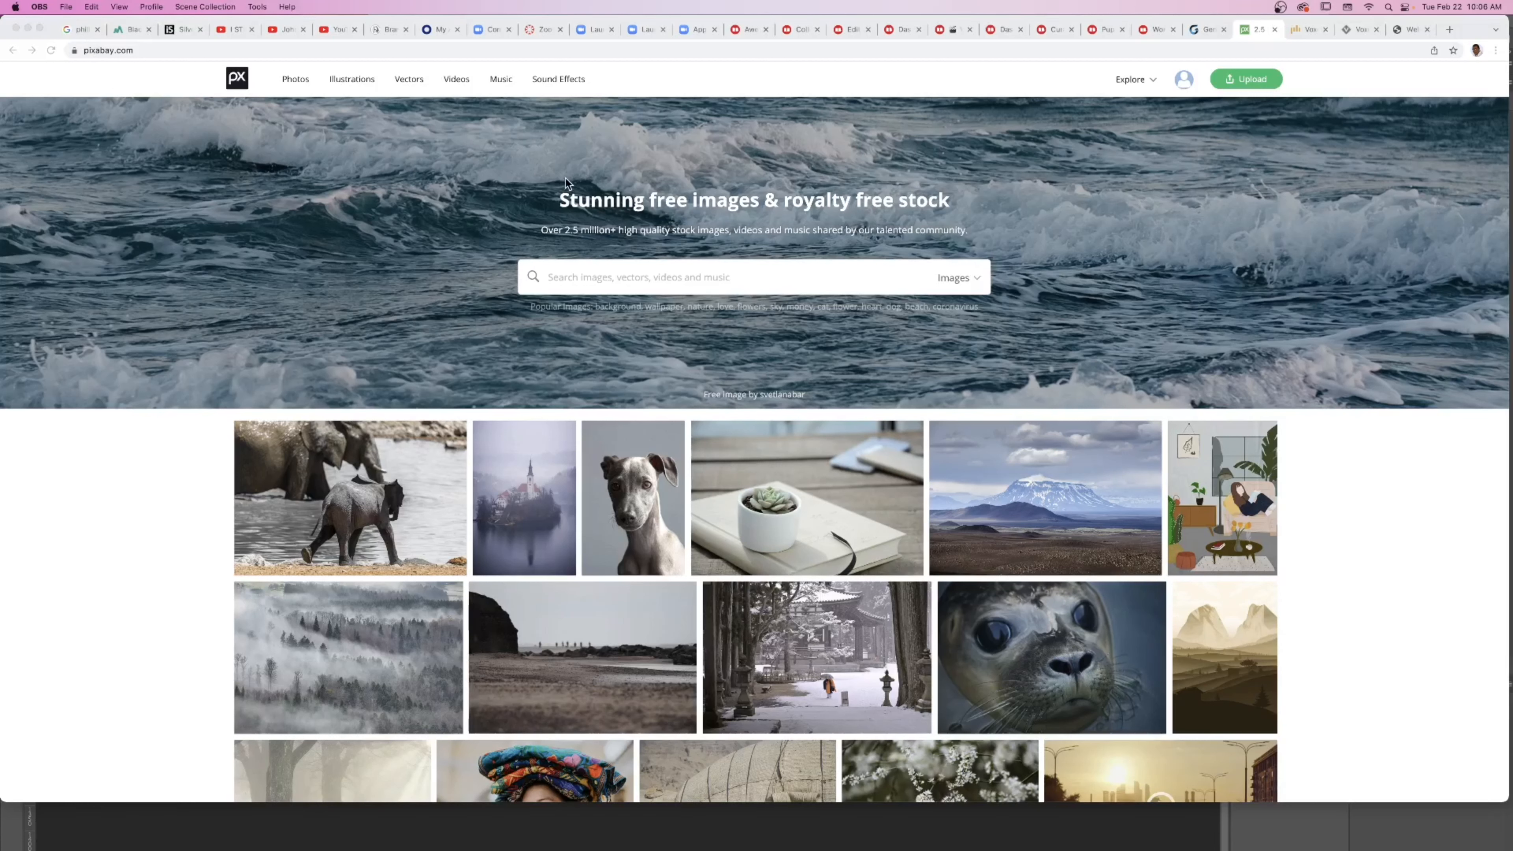
- Search Pixabay images for "cute dog" and open the photo of the corgi, poodle and cats on a pink background
click(565, 277)
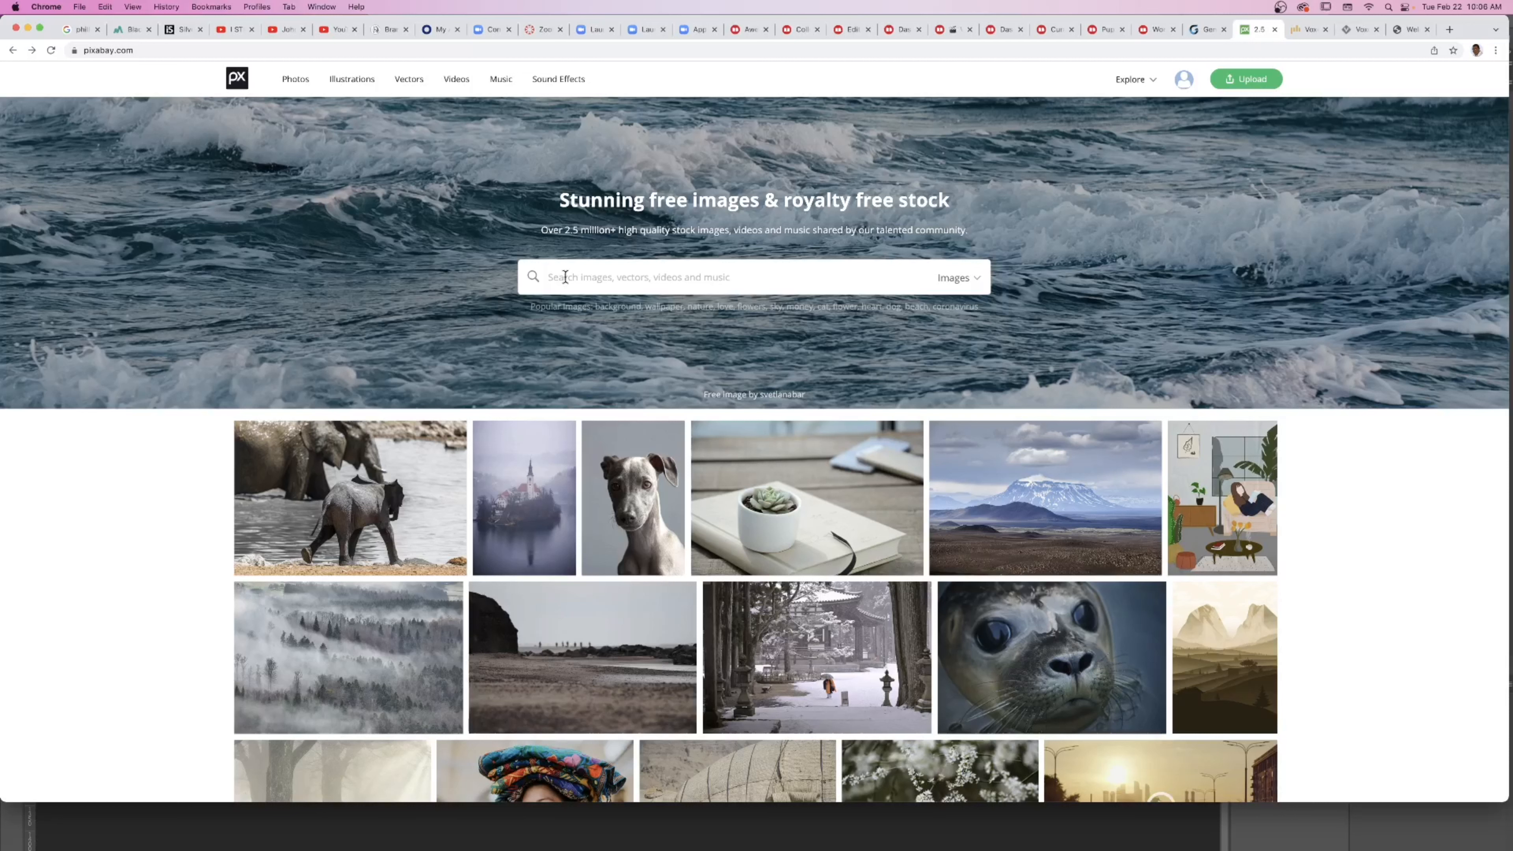
scroll(565, 276, down, 15)
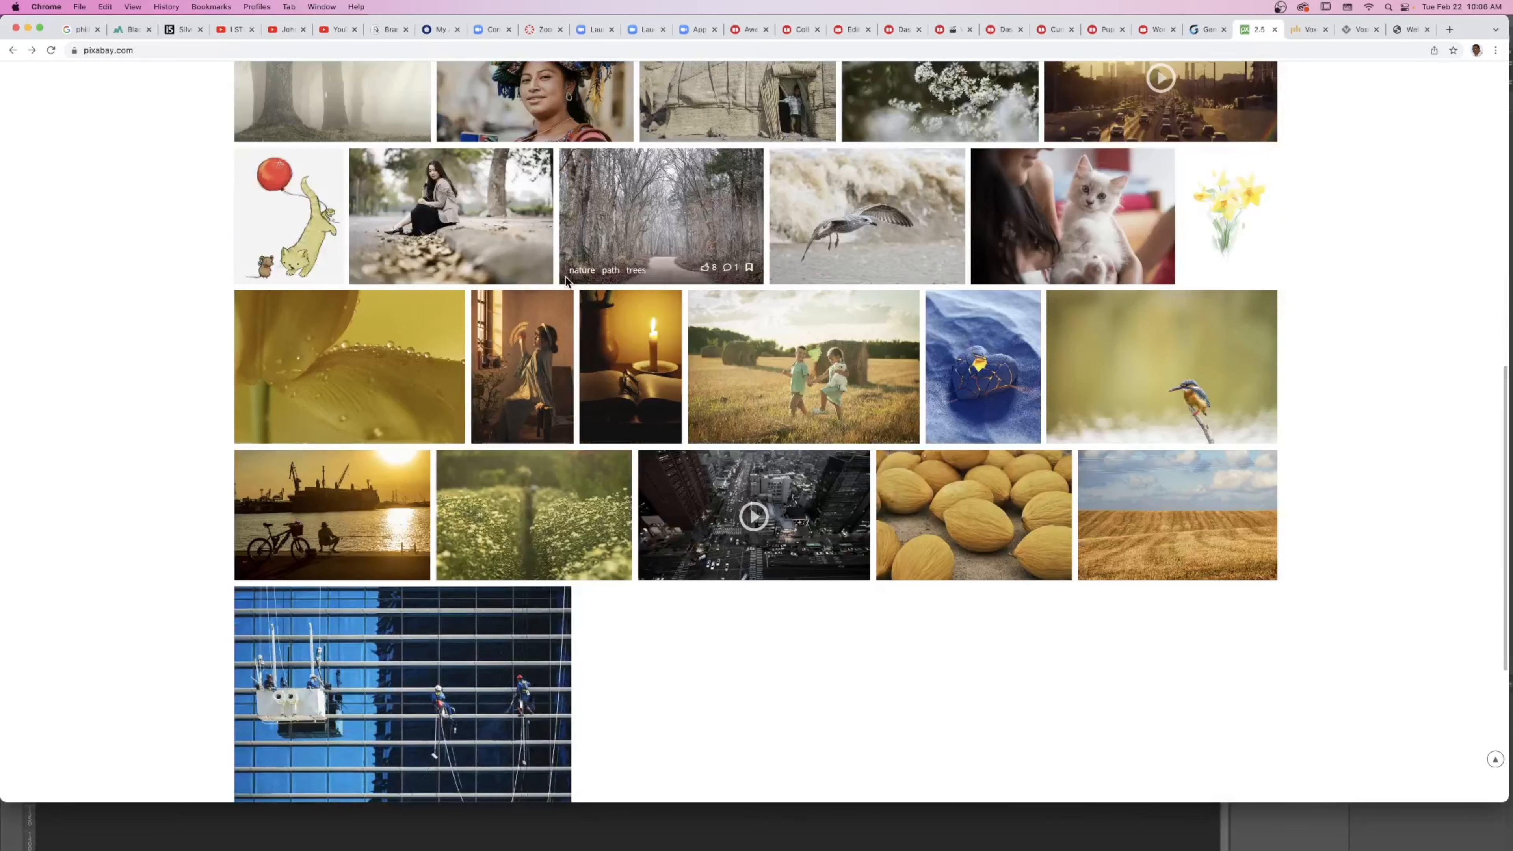
scroll(567, 283, down, 5)
scroll(565, 279, up, 20)
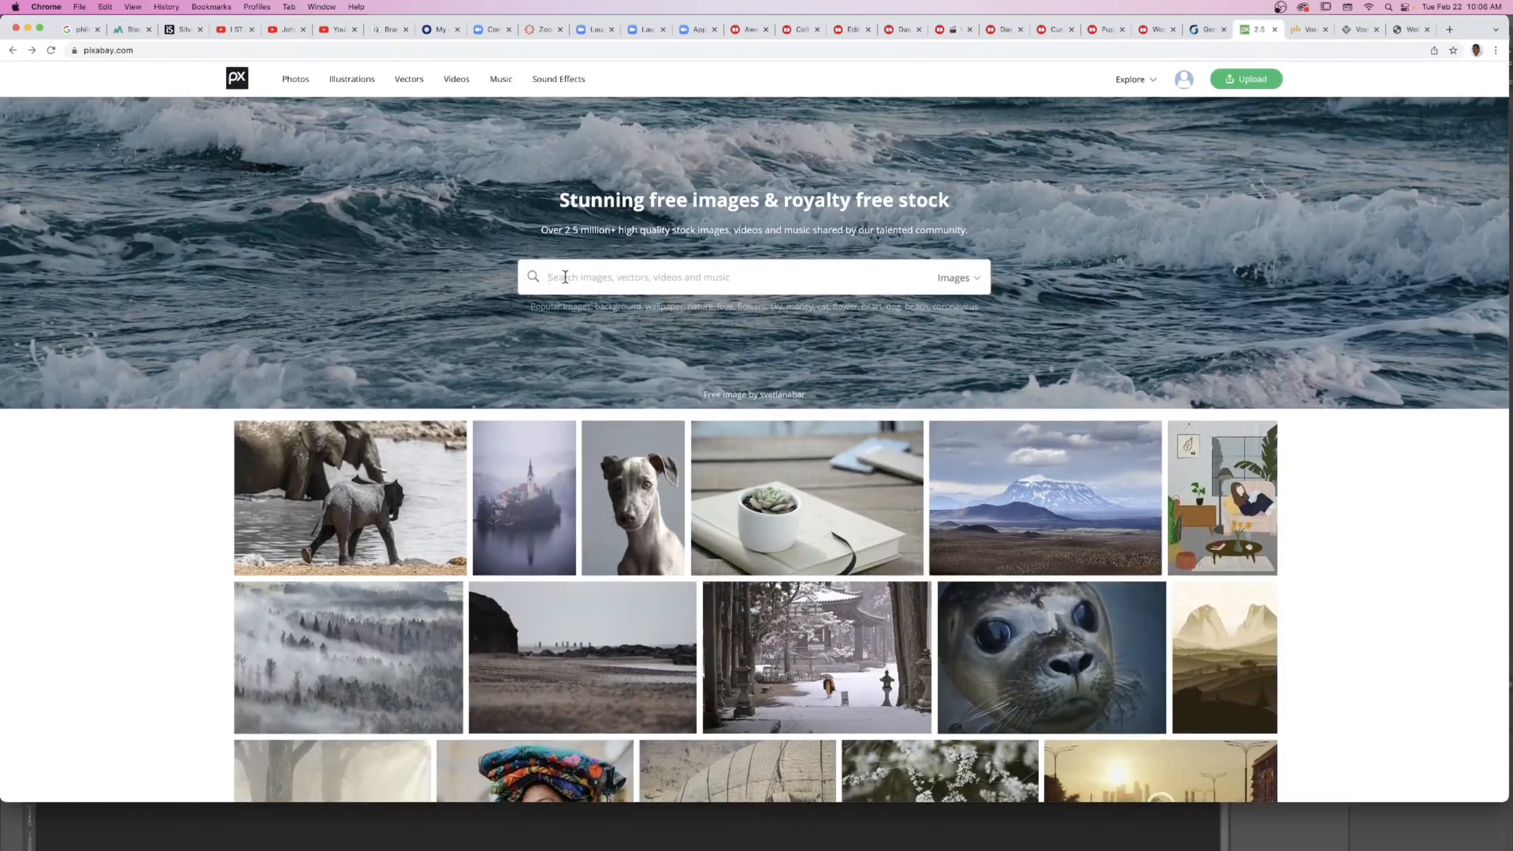
click(565, 277)
text(cute )
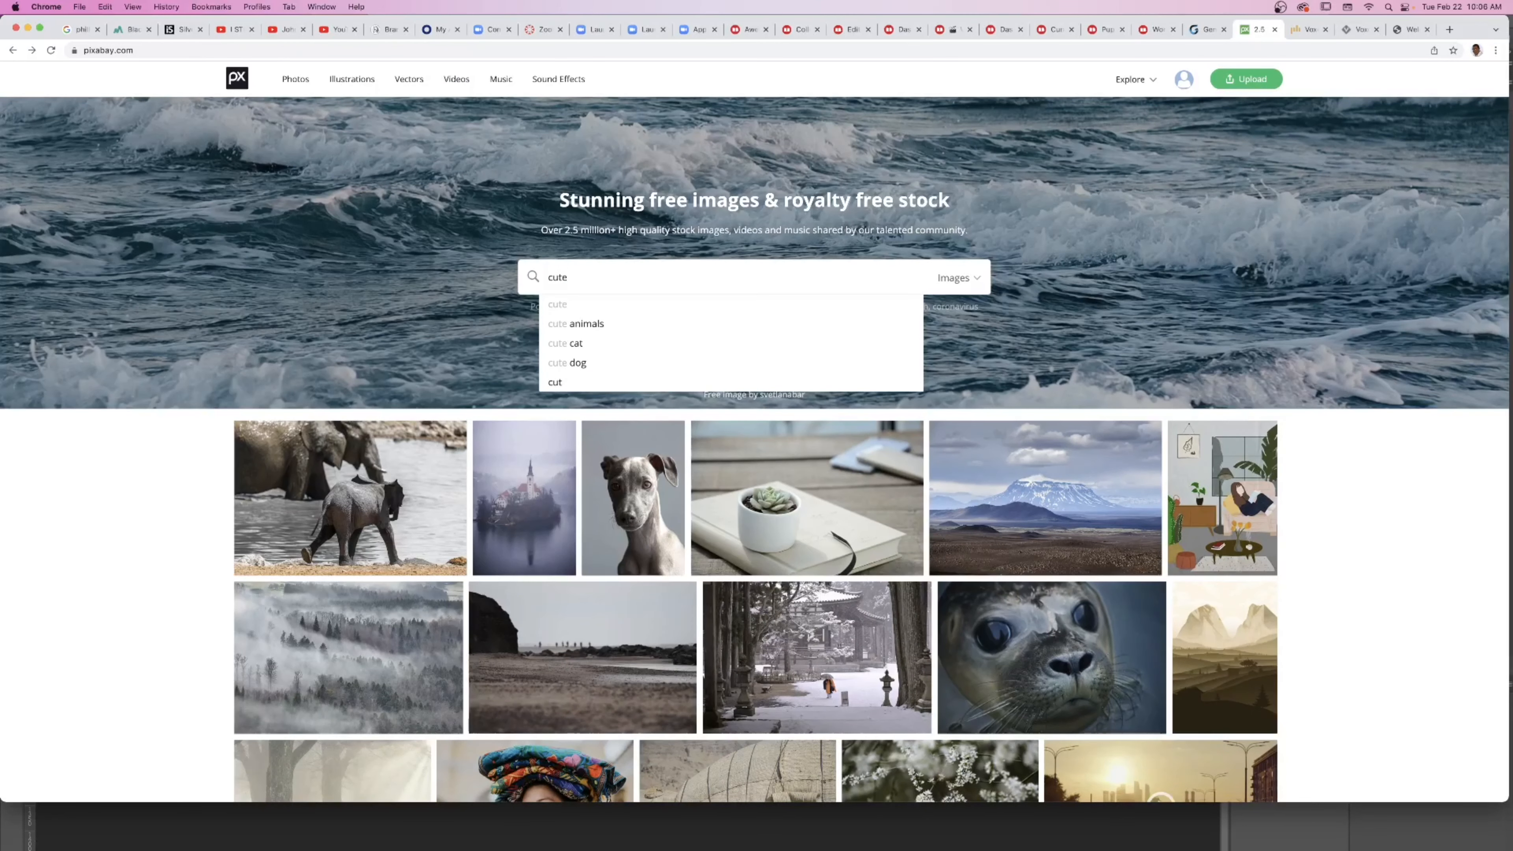
text(dog)
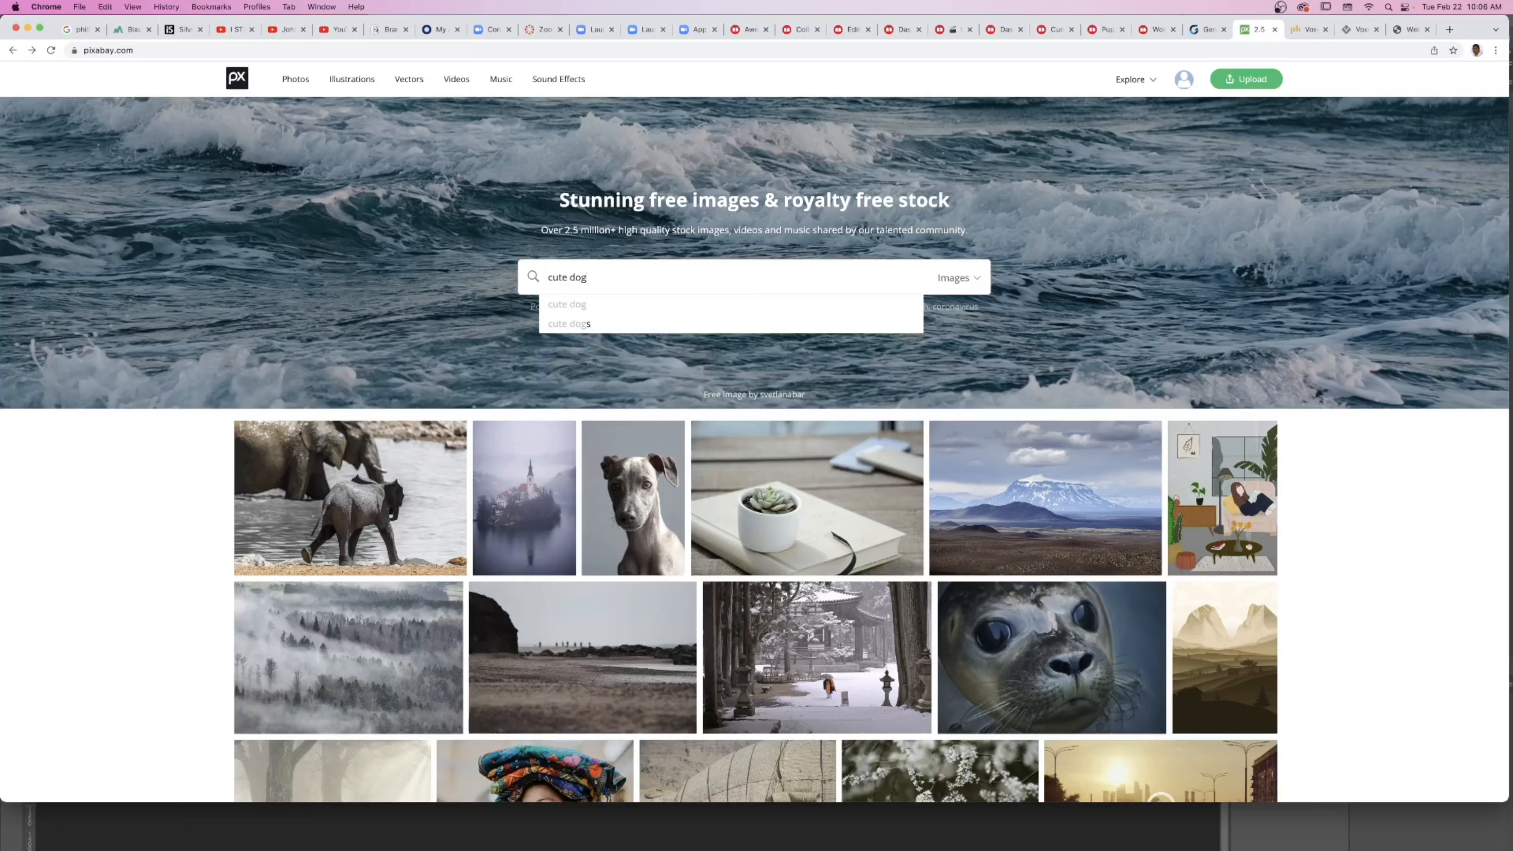
key(Return)
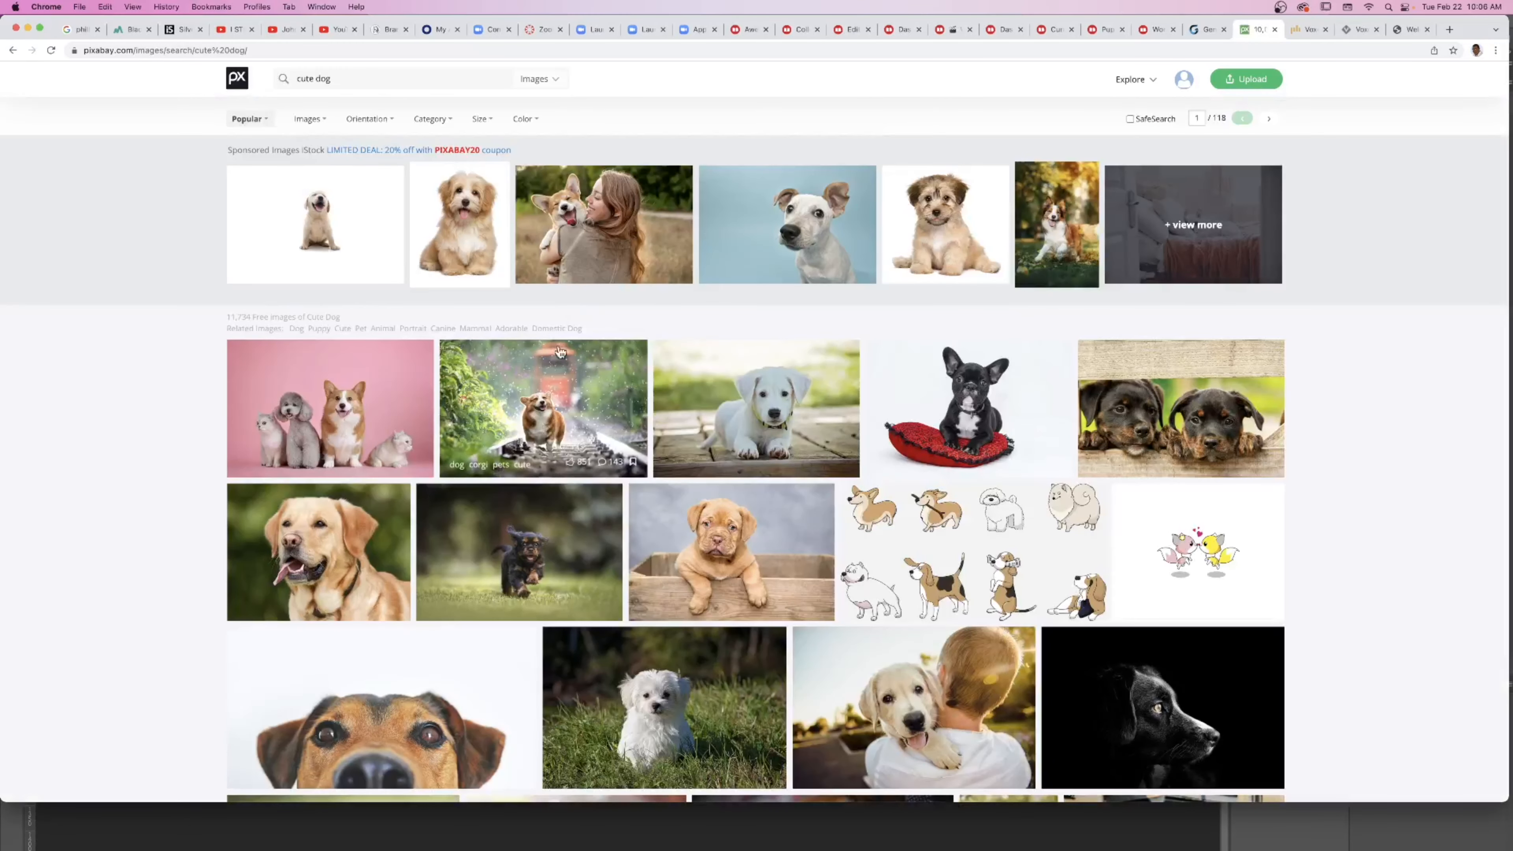
click(291, 379)
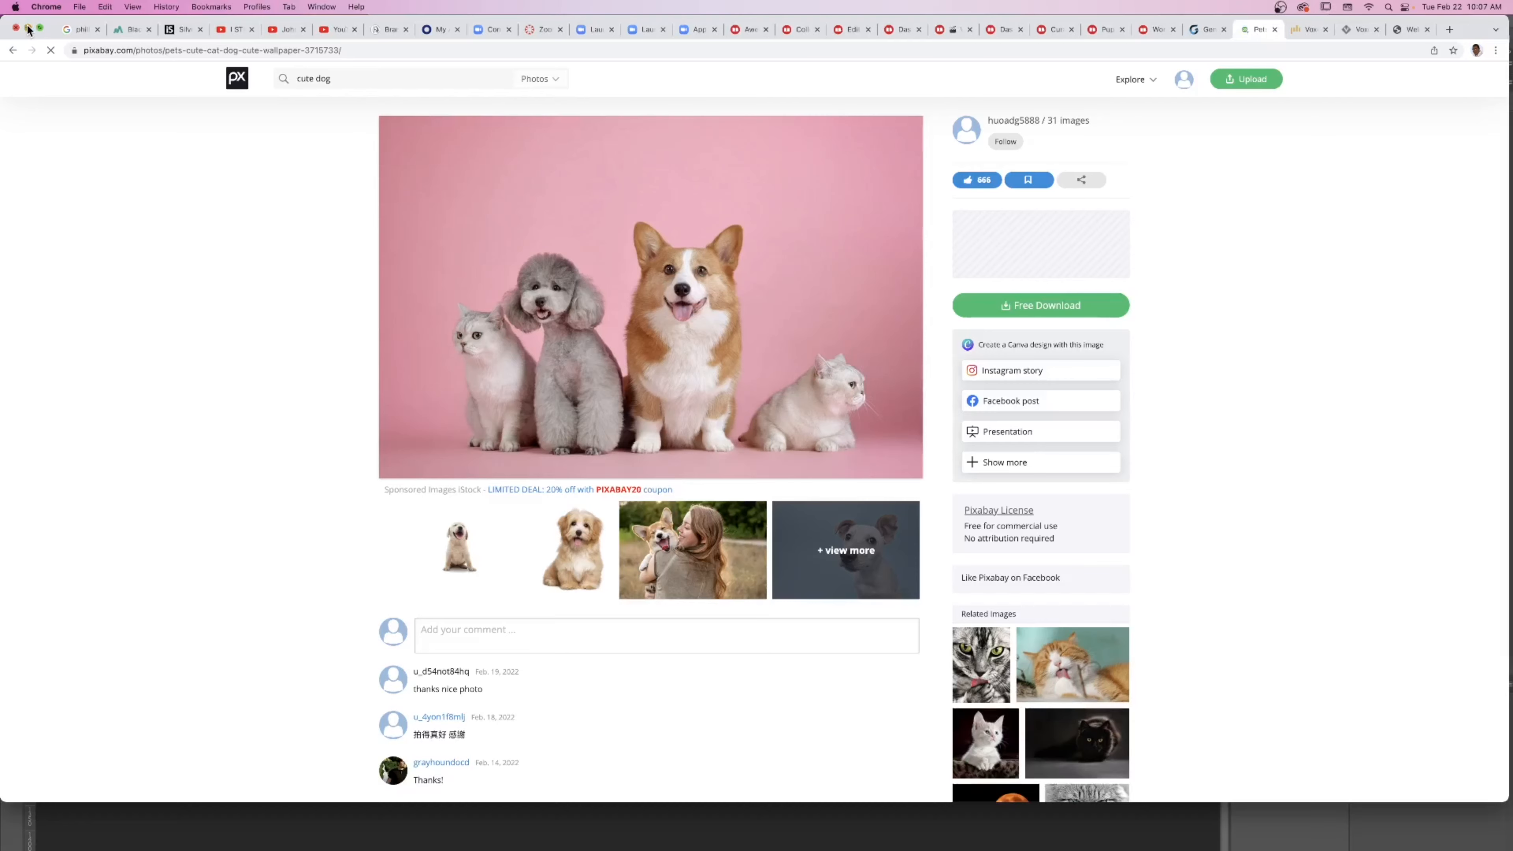
- Switch to Photoshop and draw a loose Lasso selection all the way around the corgi in the pets photo
click(28, 29)
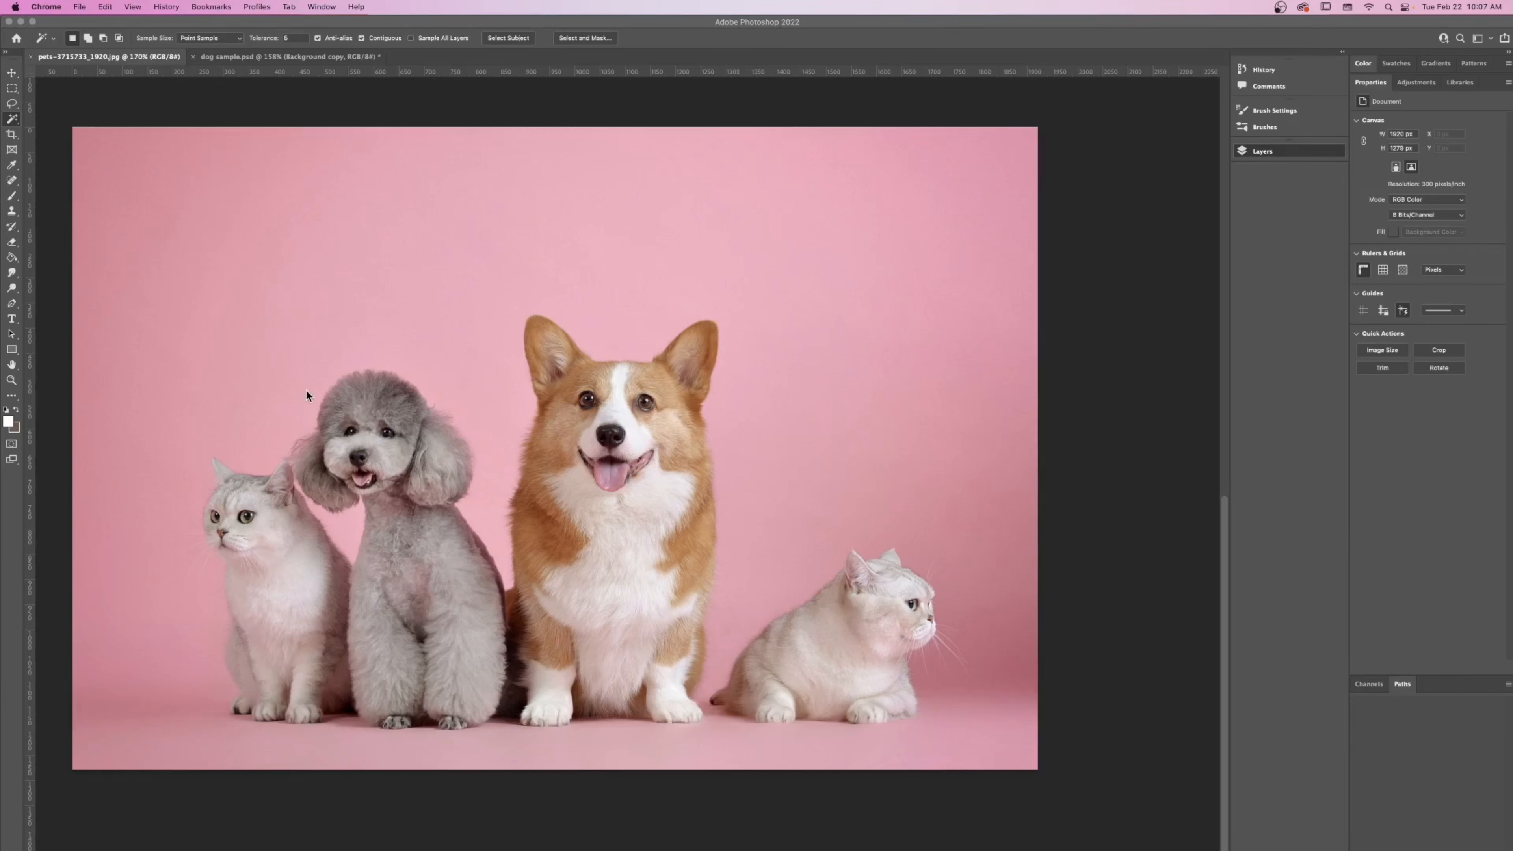
click(10, 105)
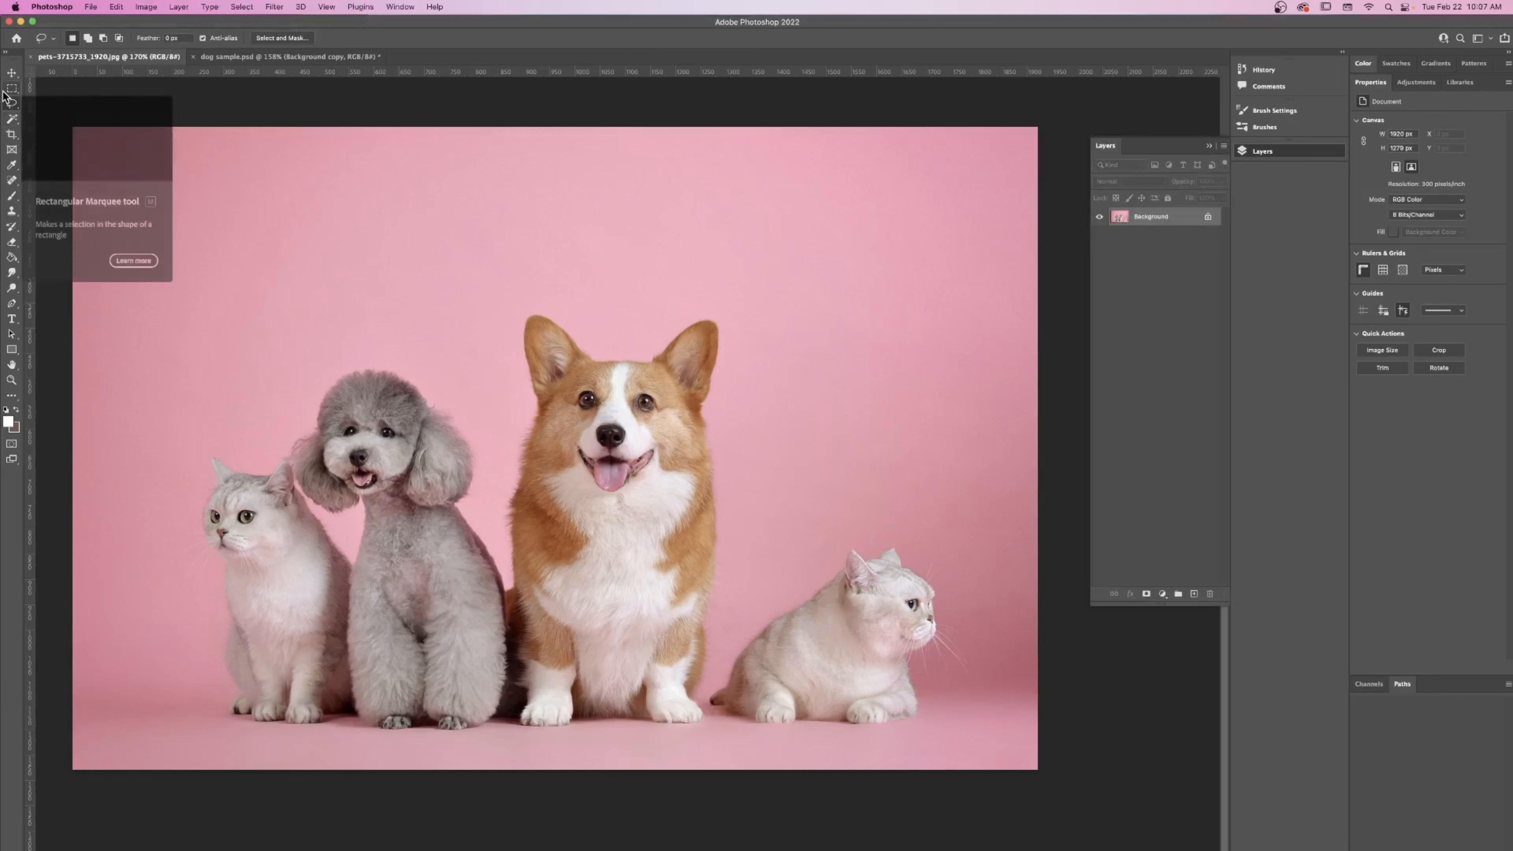
click(12, 119)
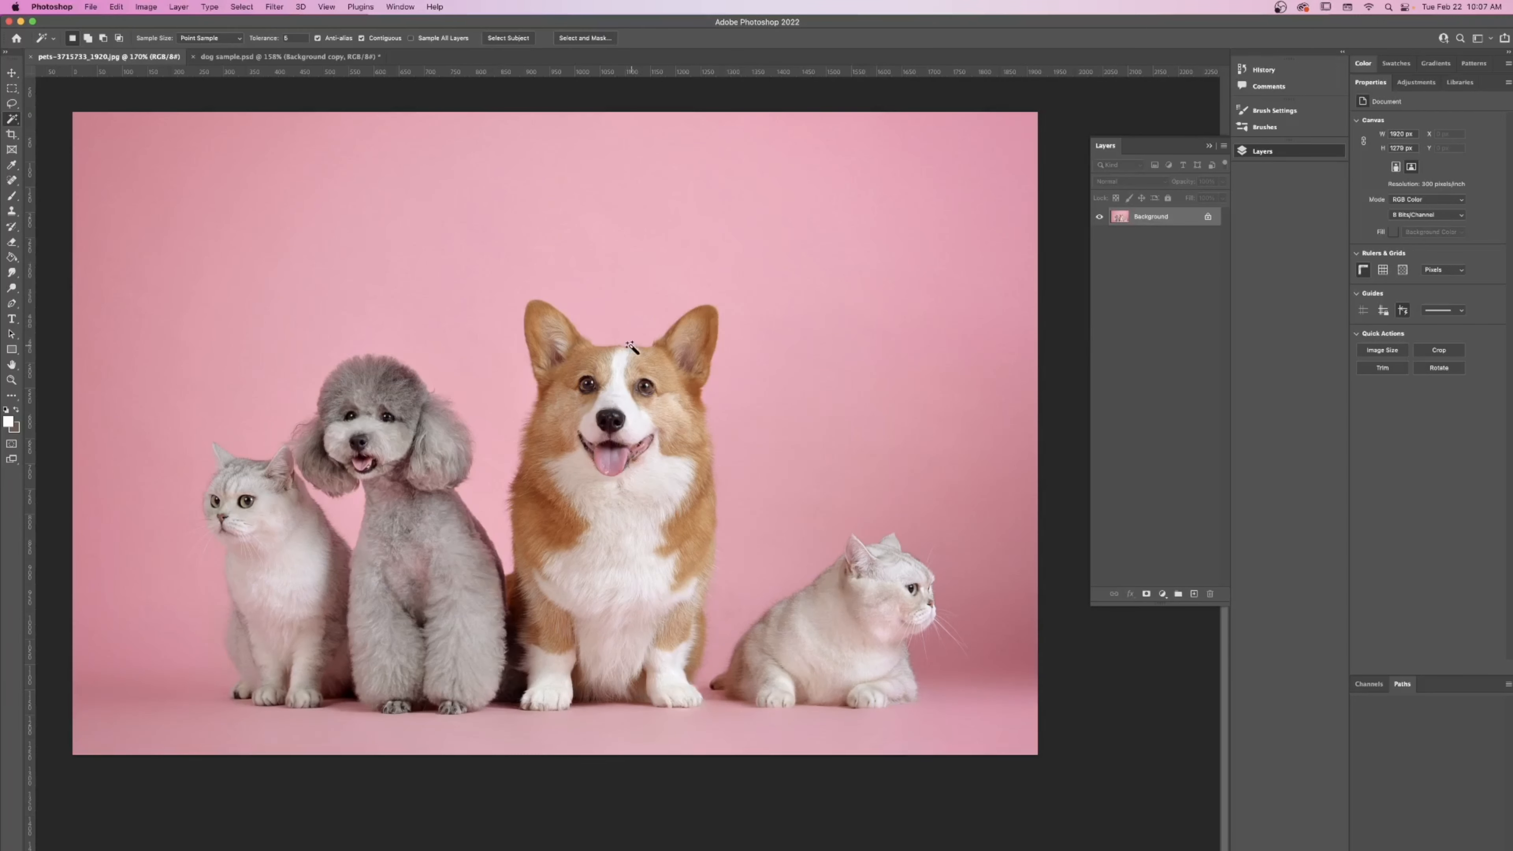
key(l)
mouse_move(513, 271)
mouse_down()
mouse_move(488, 721)
mouse_move(626, 746)
mouse_move(703, 733)
mouse_move(779, 277)
mouse_move(739, 251)
mouse_move(509, 278)
mouse_up()
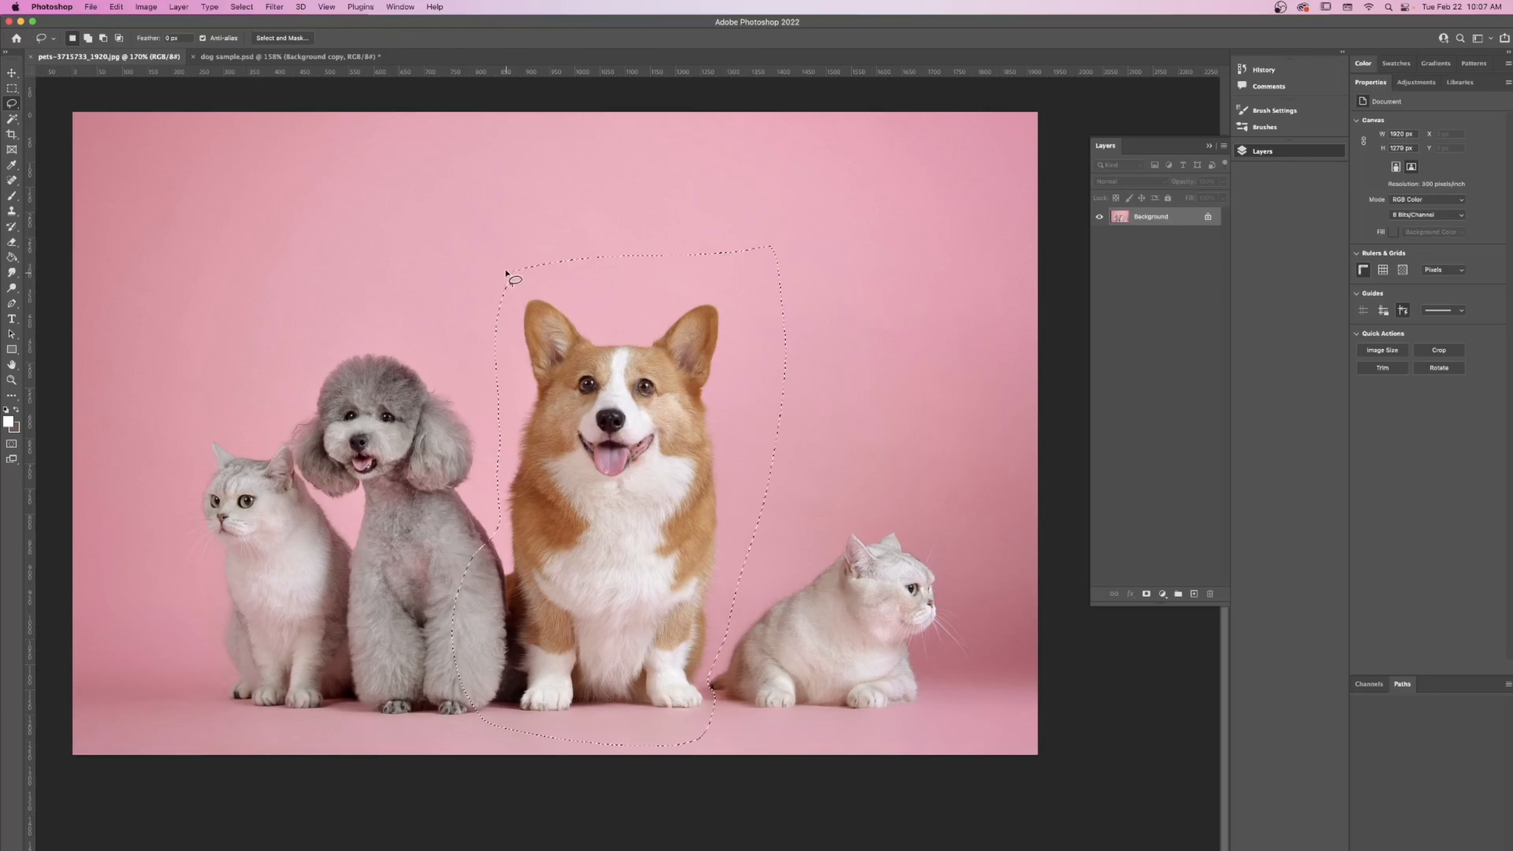
- Duplicate the Background layer, hide the original, and delete everything outside the lassoed corgi area from the copy
click(241, 7)
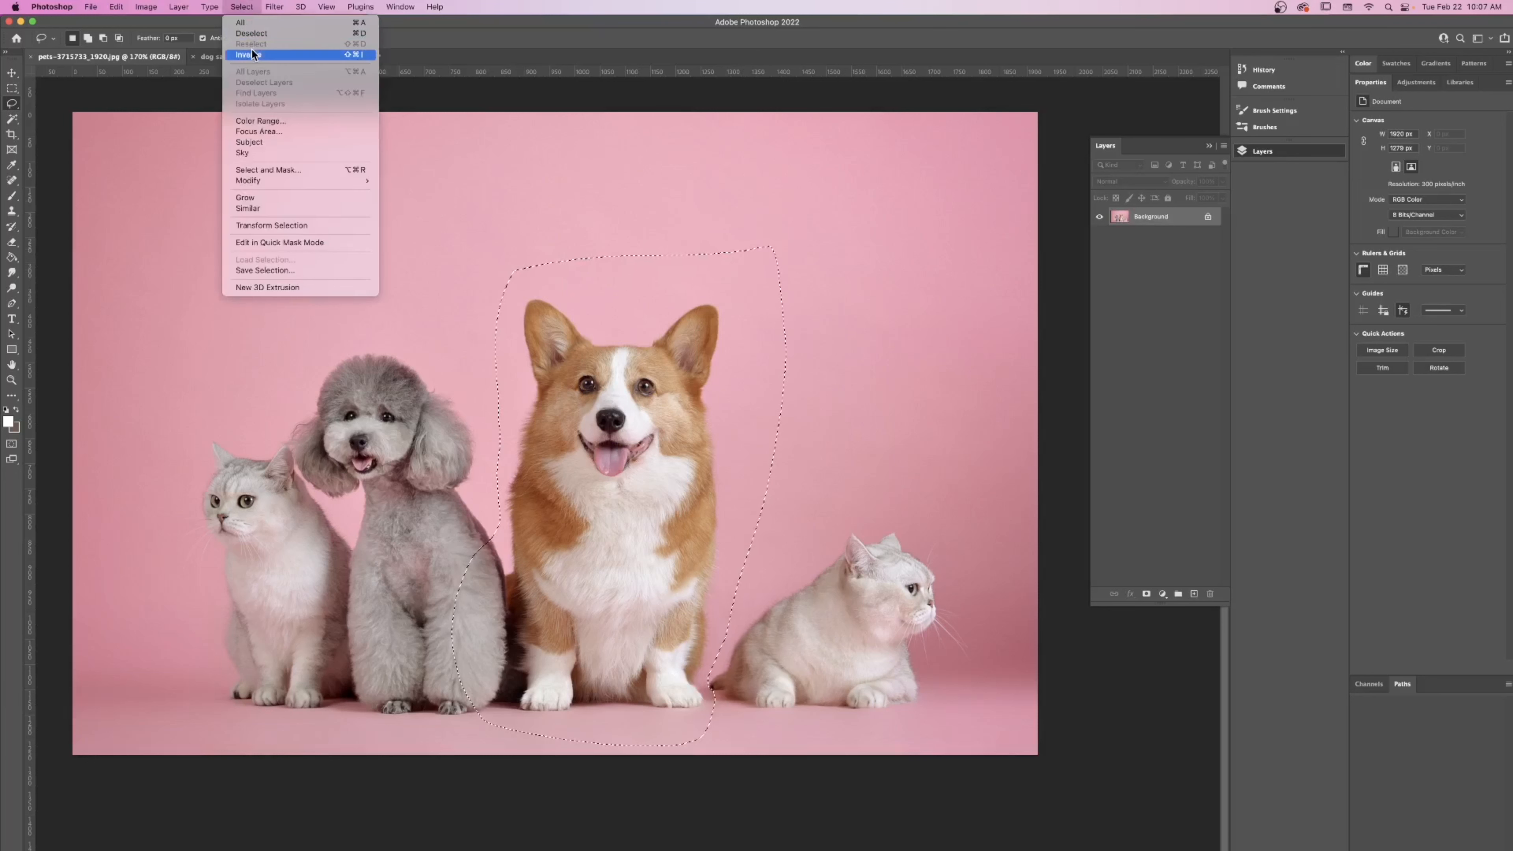
click(250, 54)
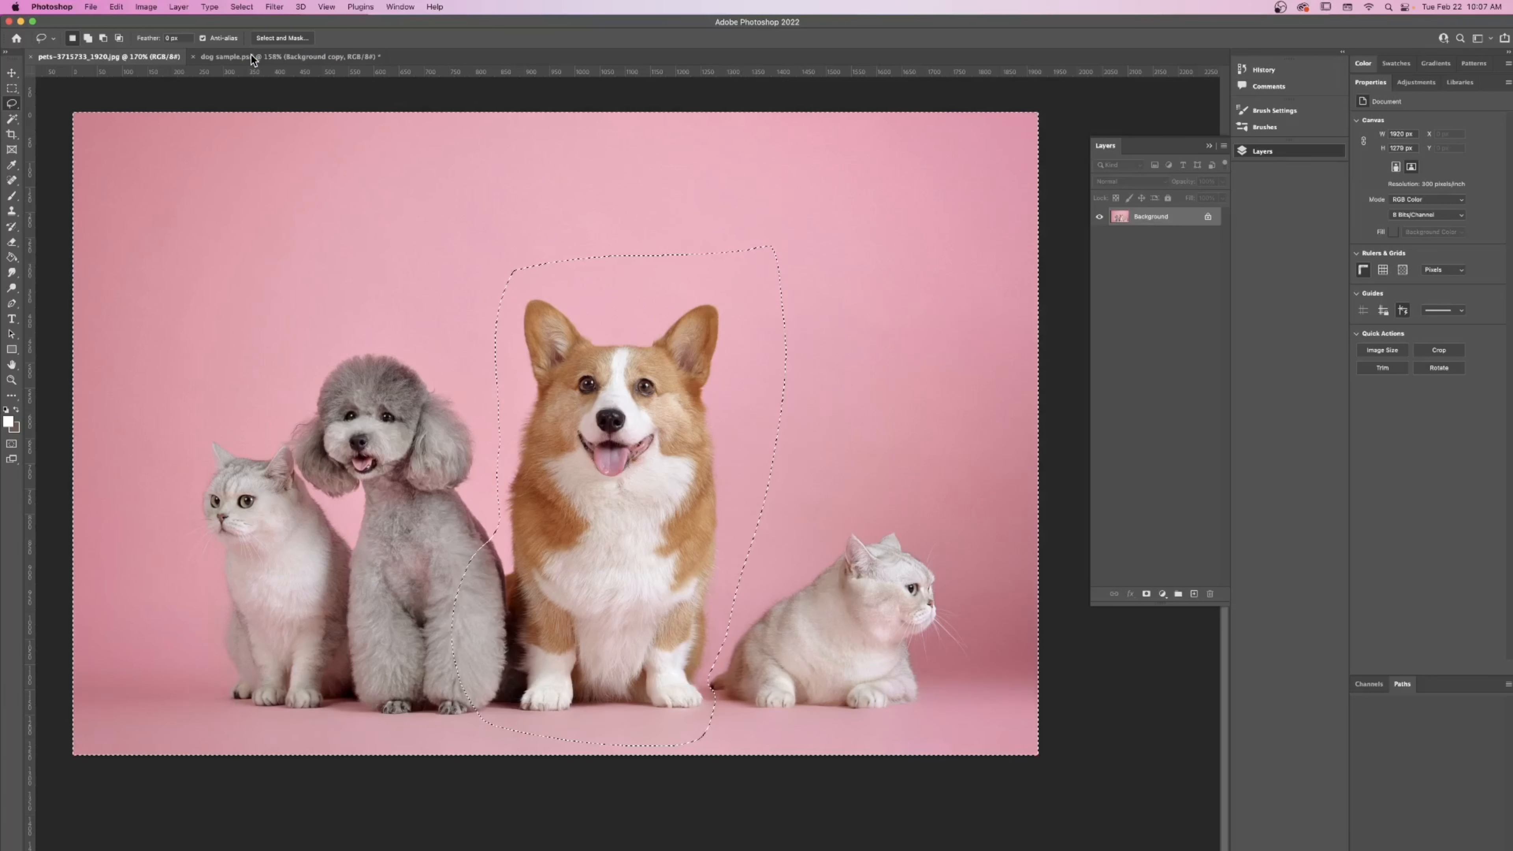
drag(1186, 219, 1193, 594)
click(1099, 235)
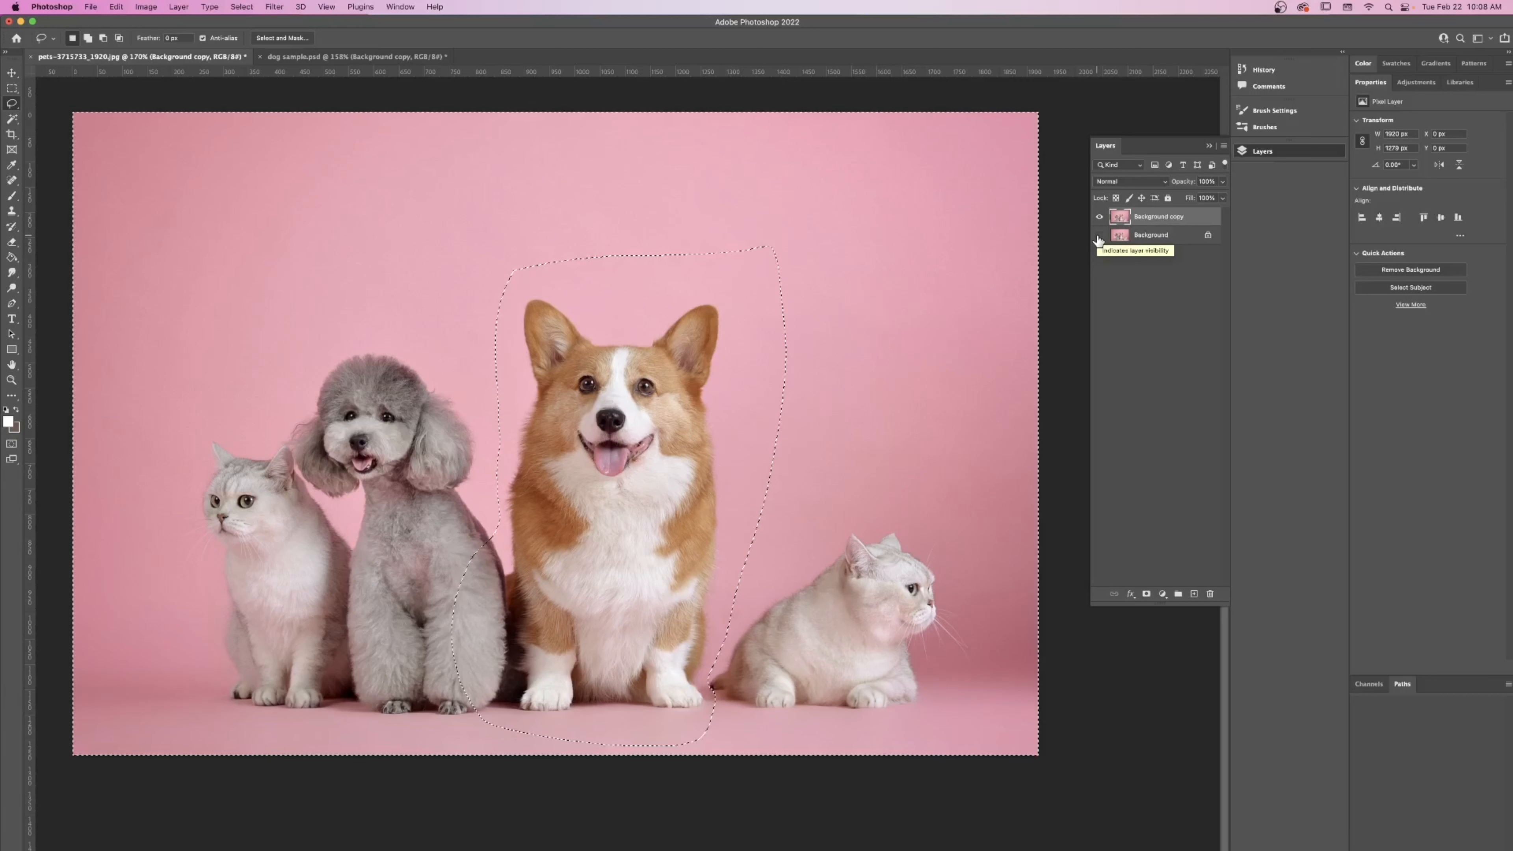
key(Delete)
key(super+d)
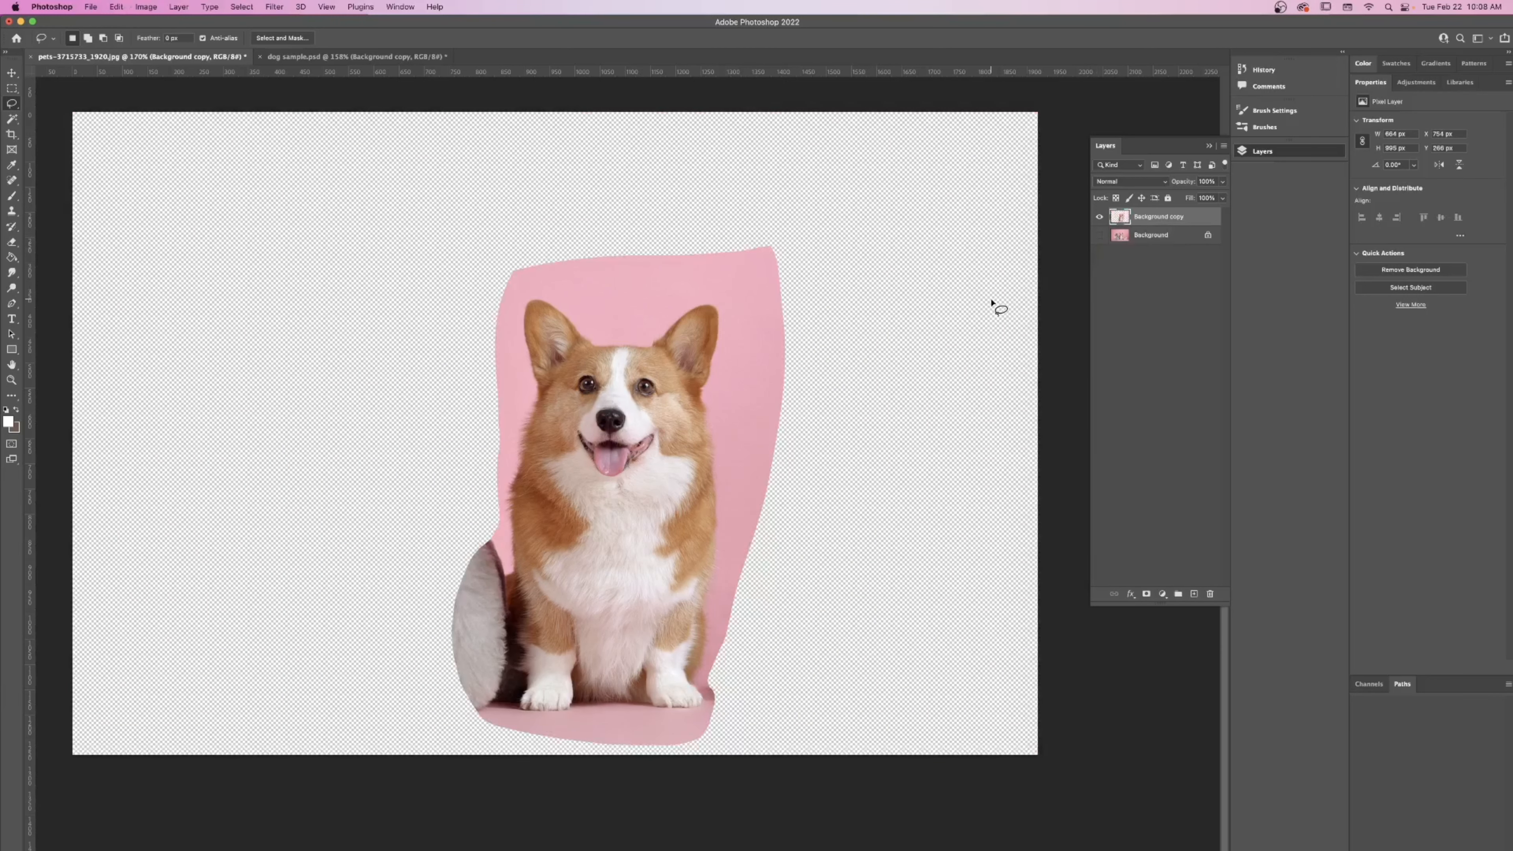
- Lasso the leftover piece of grey poodle beside the corgi's lower body and delete it
key(w)
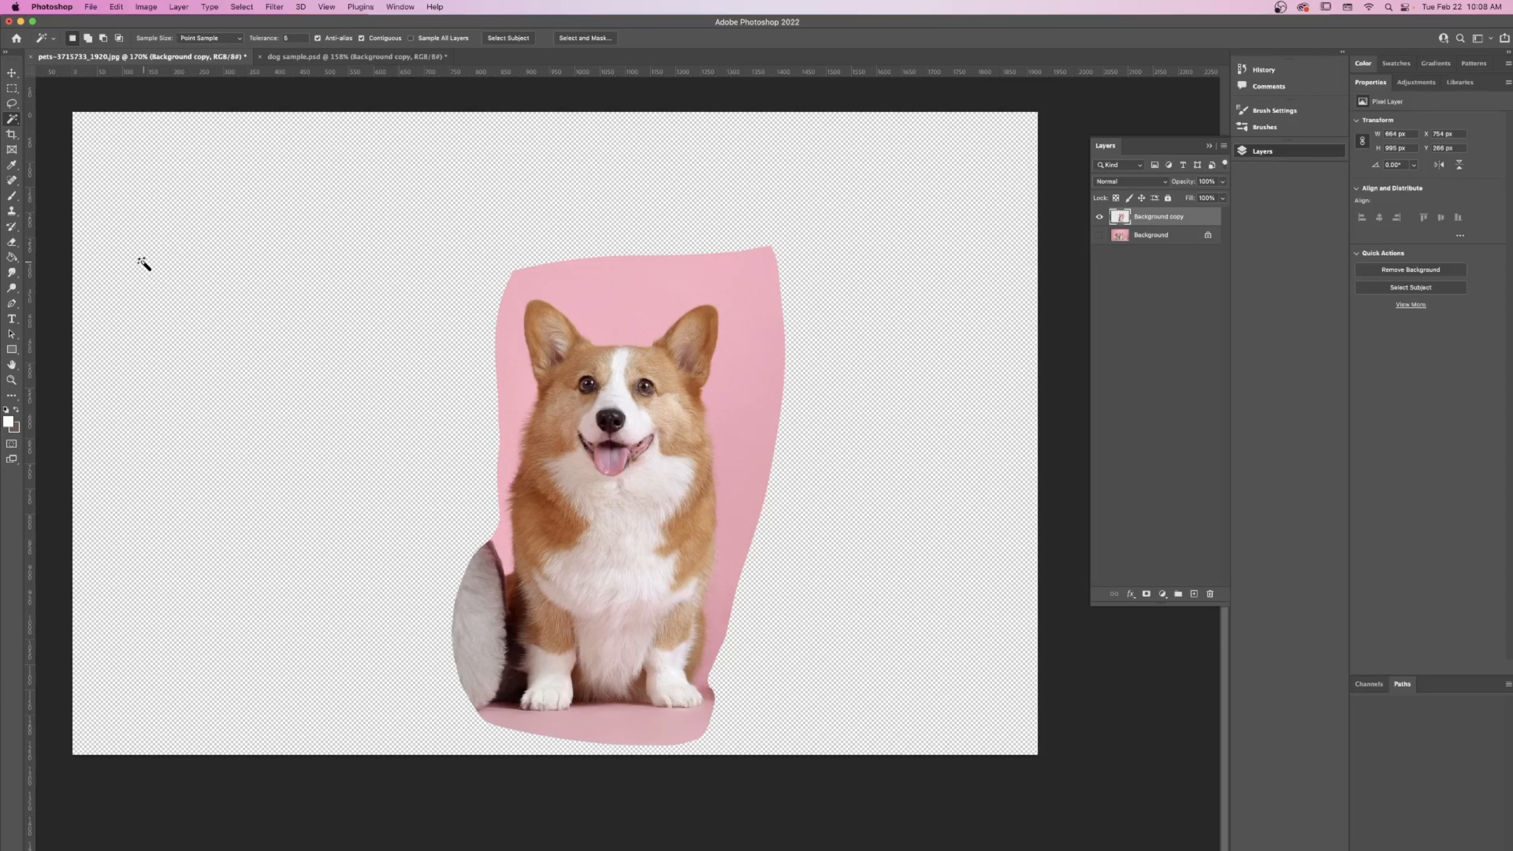
key(l)
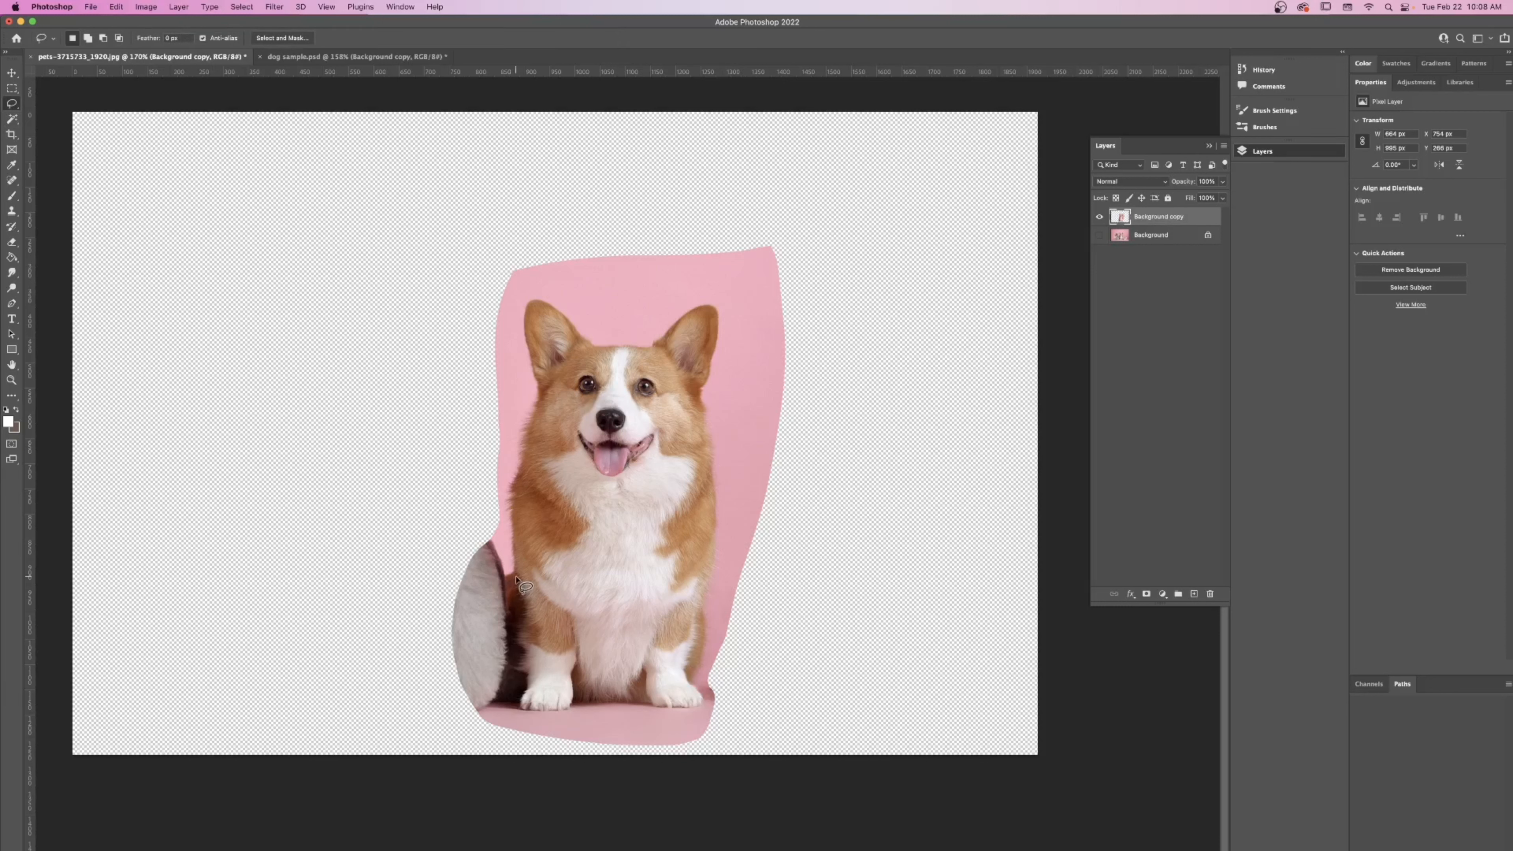
drag(513, 575, 499, 629)
key(super+d)
mouse_move(516, 574)
mouse_down()
mouse_move(509, 673)
mouse_move(496, 700)
mouse_move(520, 706)
mouse_move(472, 727)
mouse_move(405, 679)
mouse_move(395, 598)
mouse_move(427, 530)
mouse_move(486, 530)
mouse_move(517, 576)
mouse_up()
key(Delete)
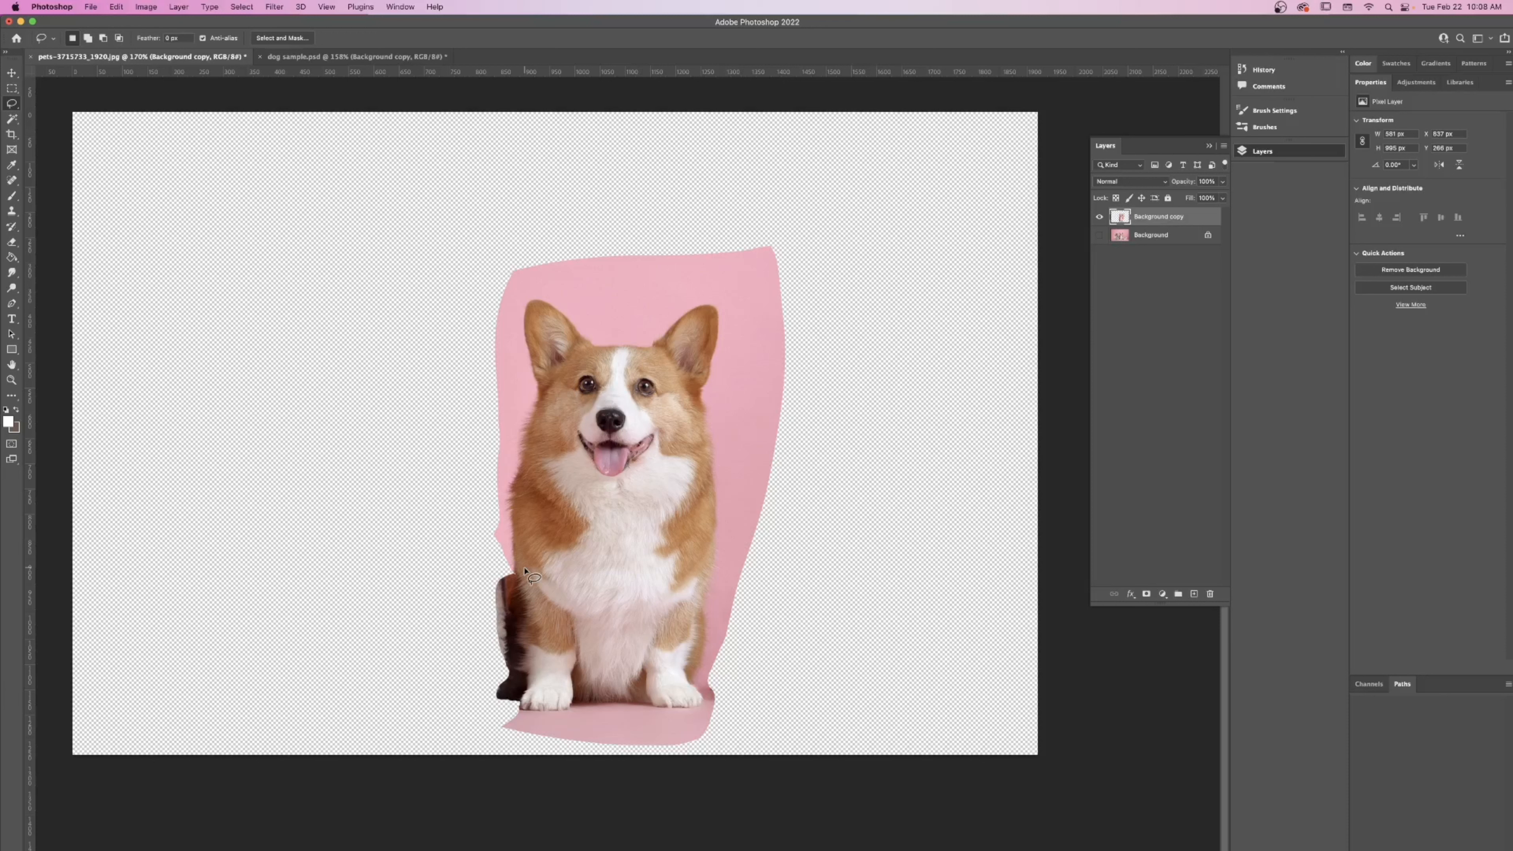
- Select the pink areas above and beside the corgi with the Magic Wand, delete them and deselect
key(w)
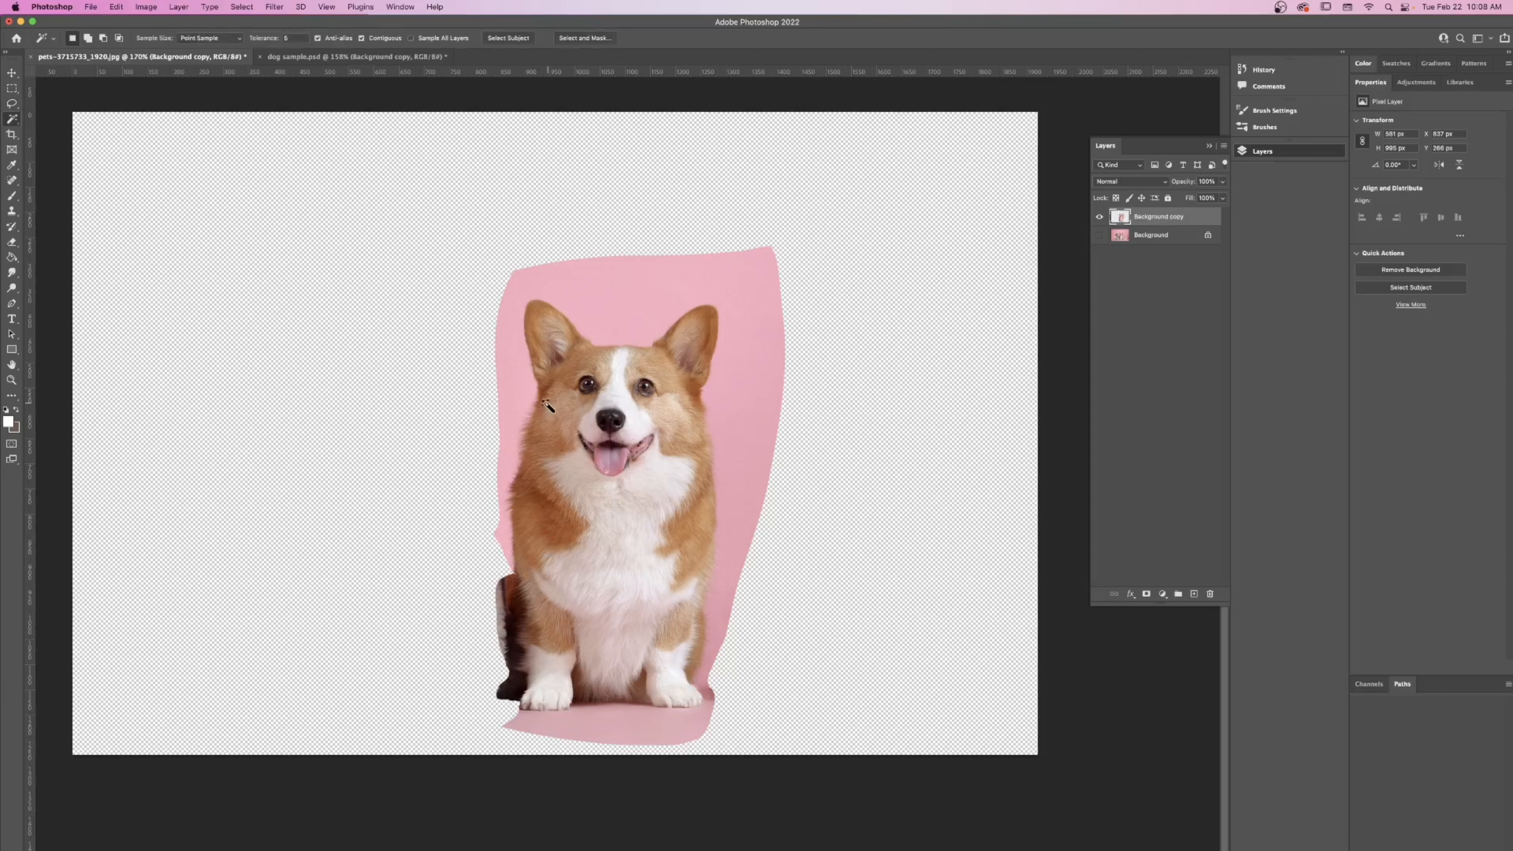
click(516, 391)
shift+click(608, 333)
shift+click(516, 278)
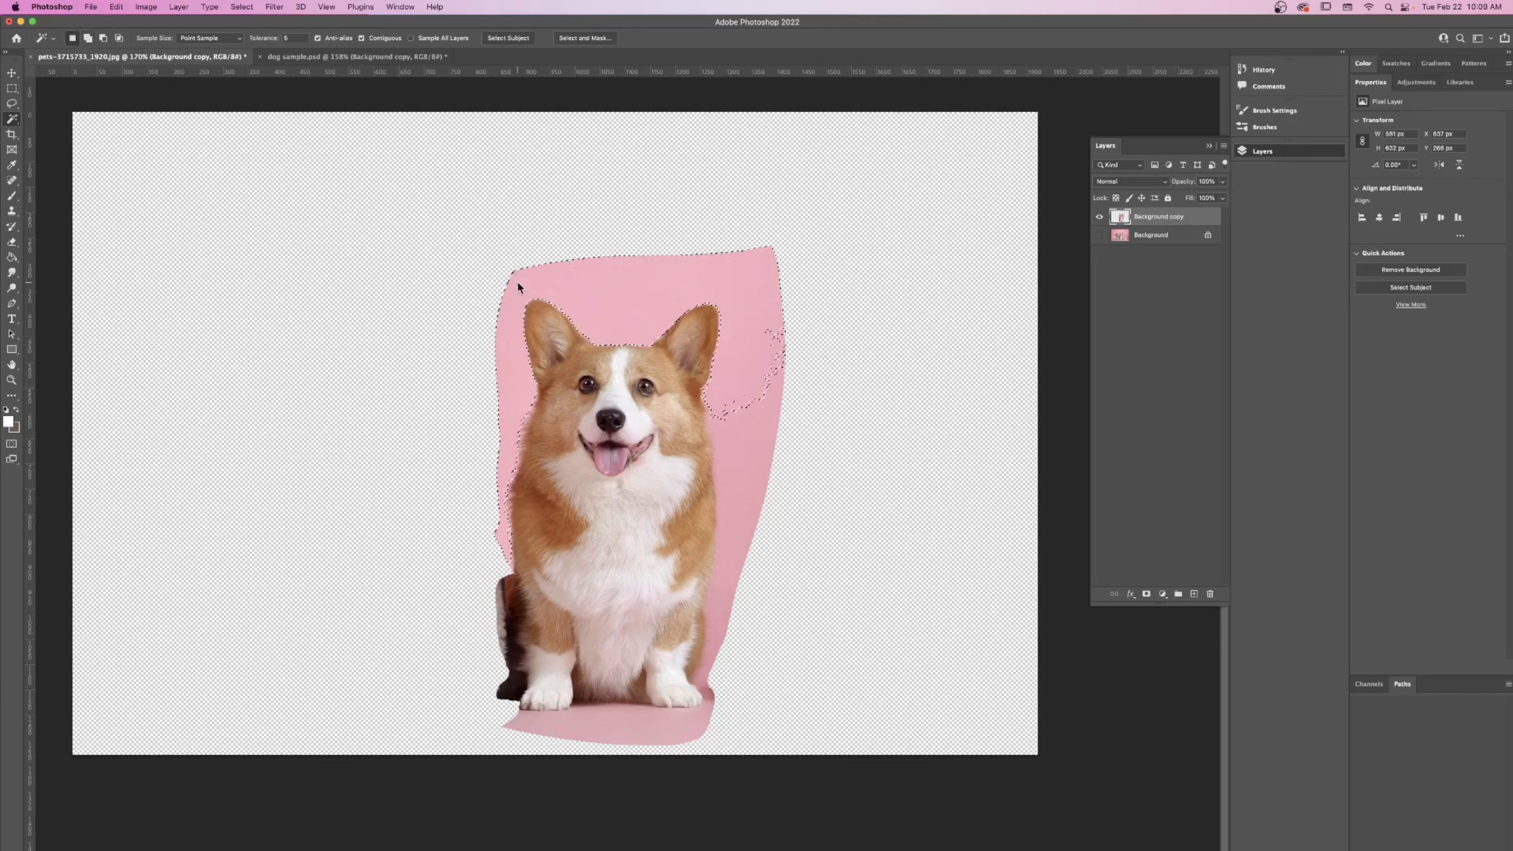
shift+click(738, 470)
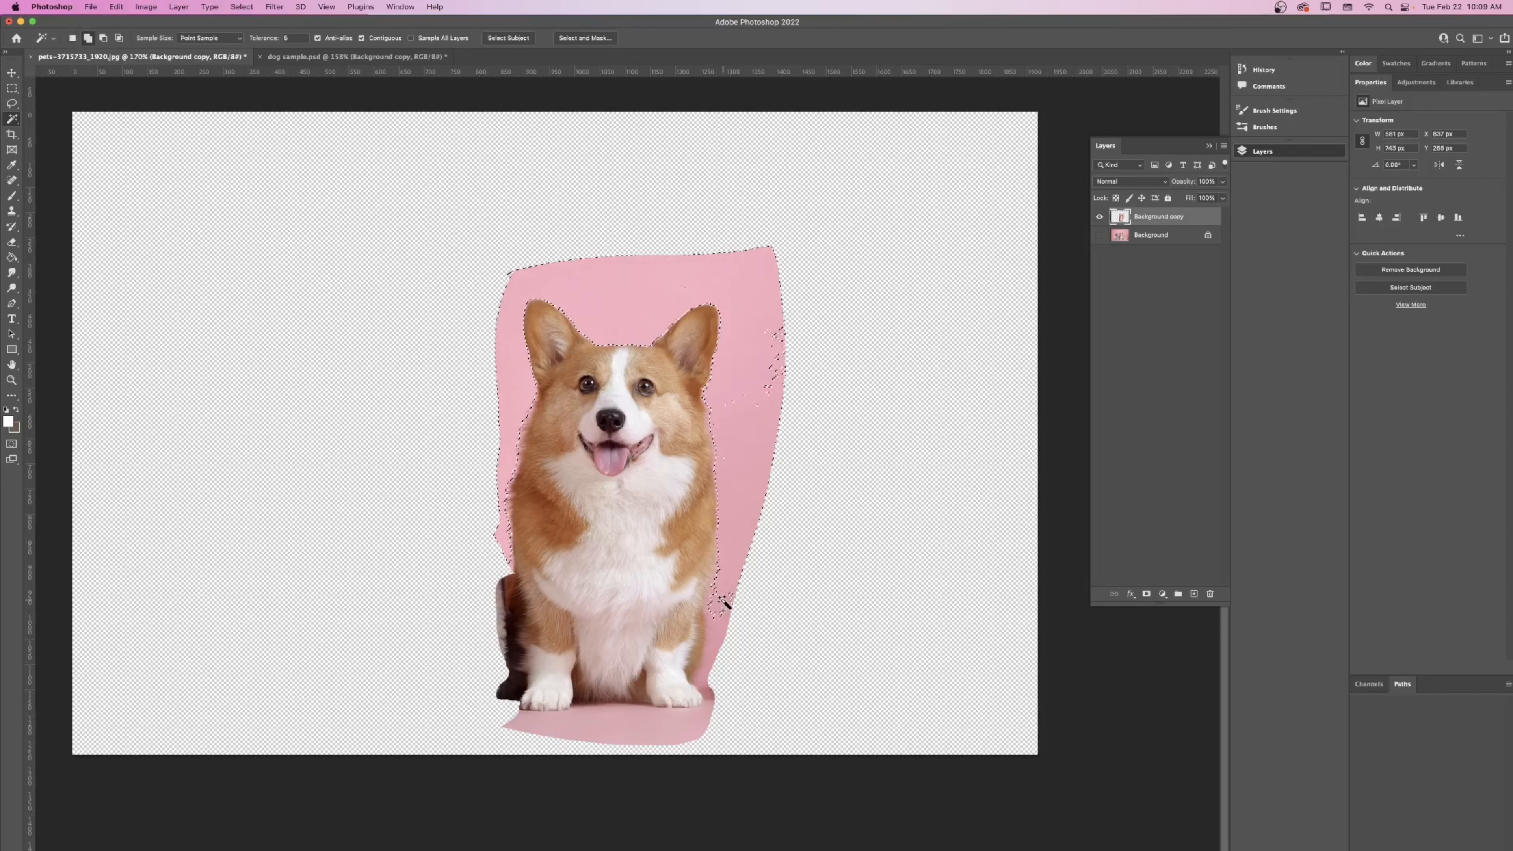
shift+click(716, 641)
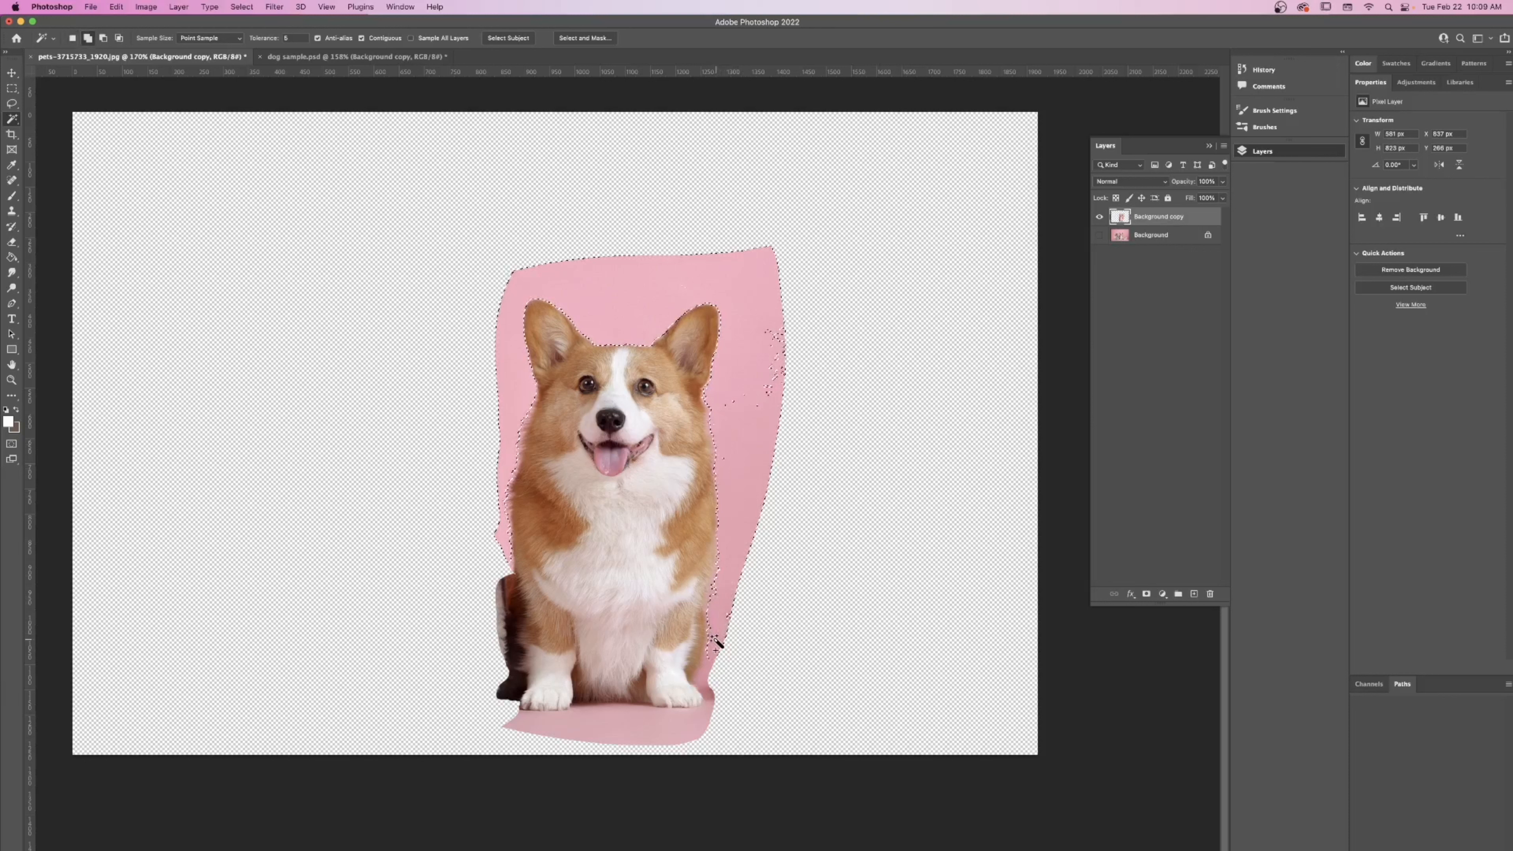
shift+click(707, 673)
key(Delete)
key(super+d)
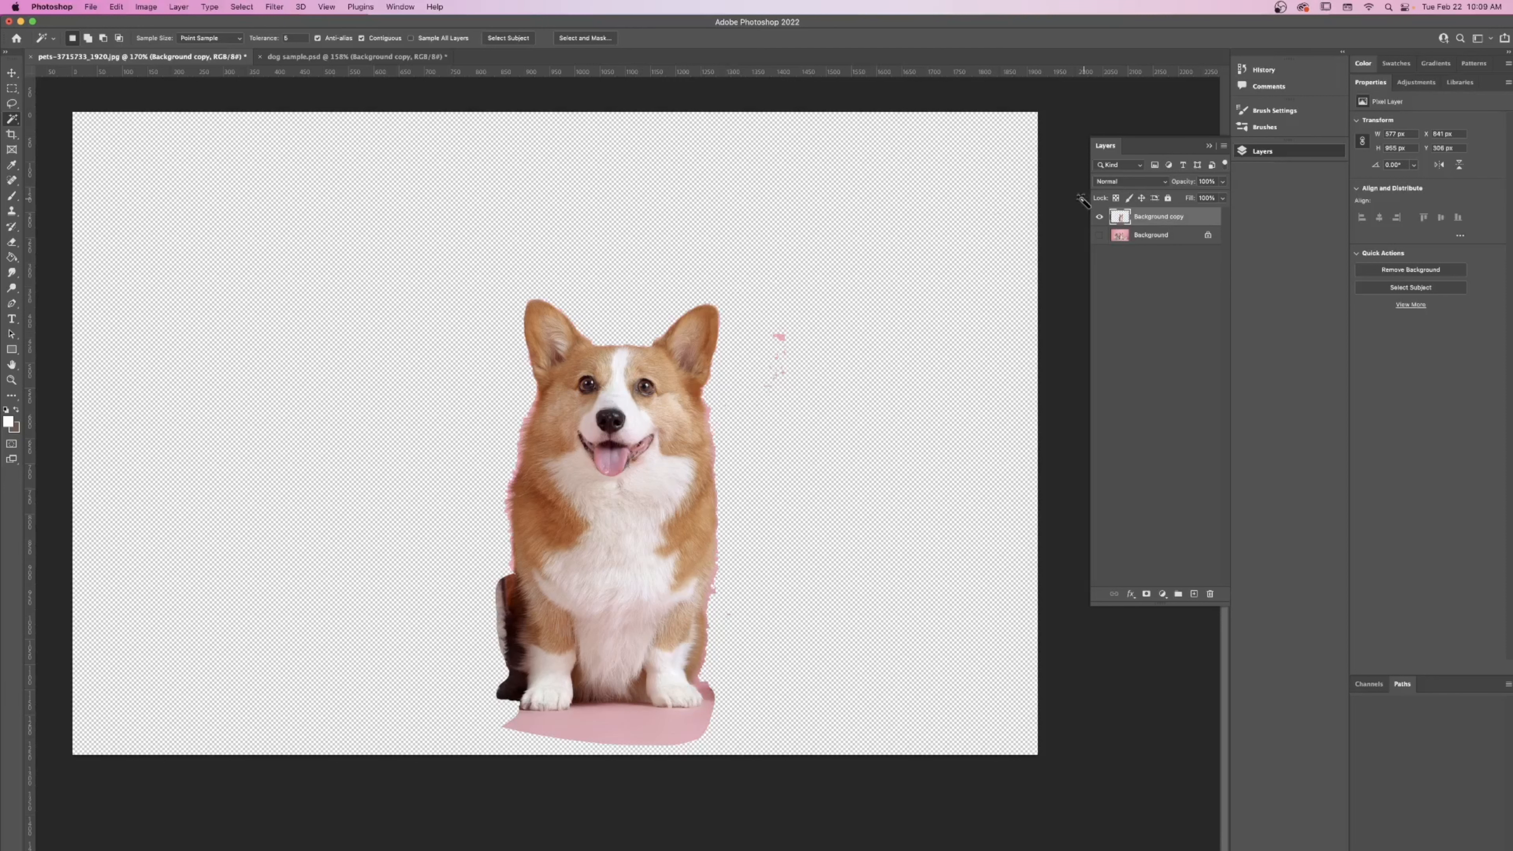
- Switch to the dog sample.psd document and check its pixel dimensions and resolution in Image Size
click(283, 55)
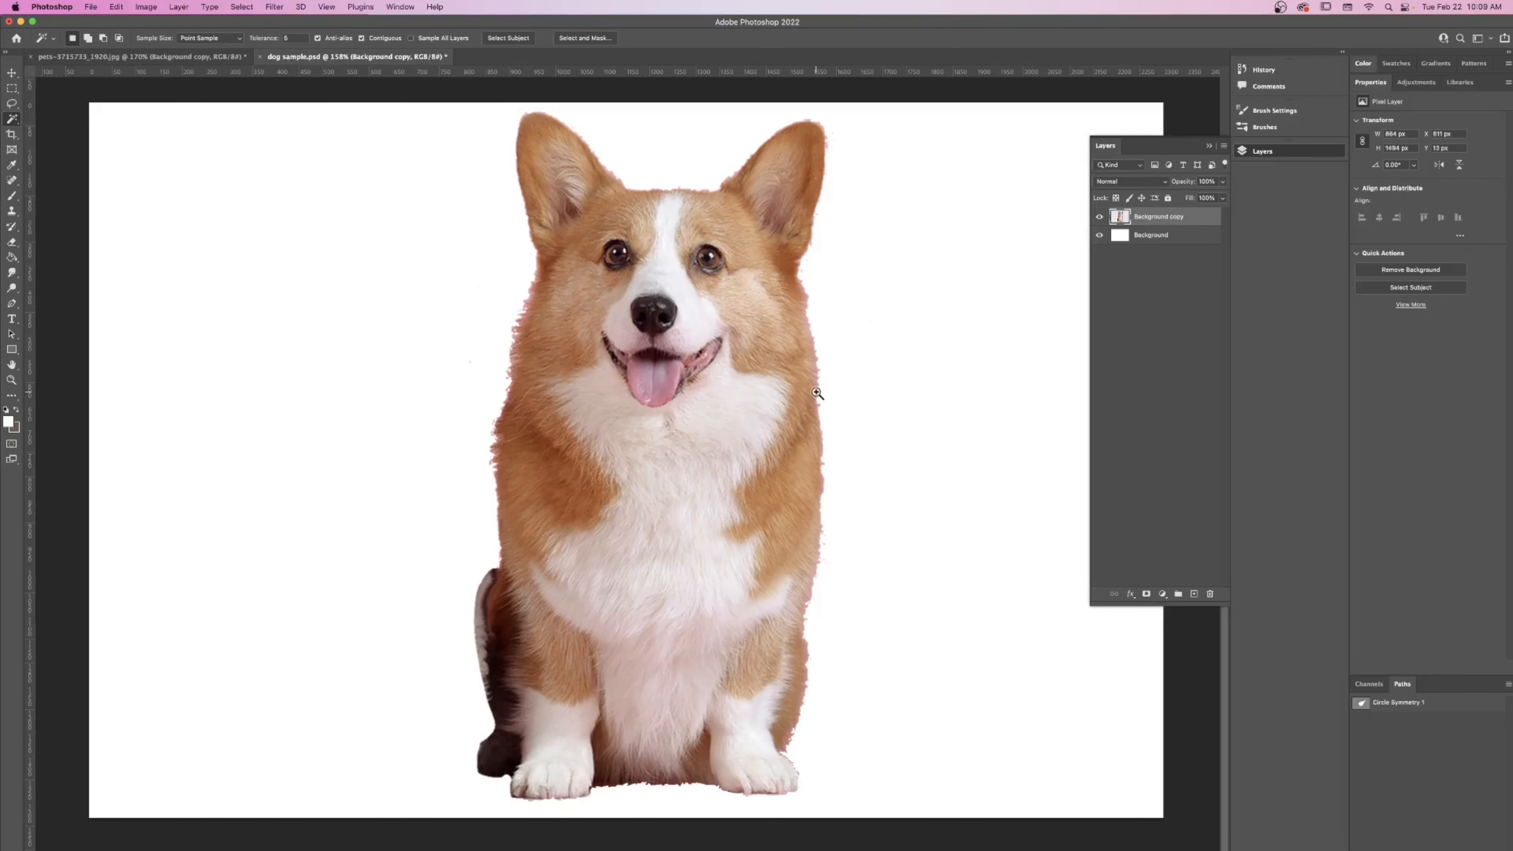
scroll(815, 392, up, 2)
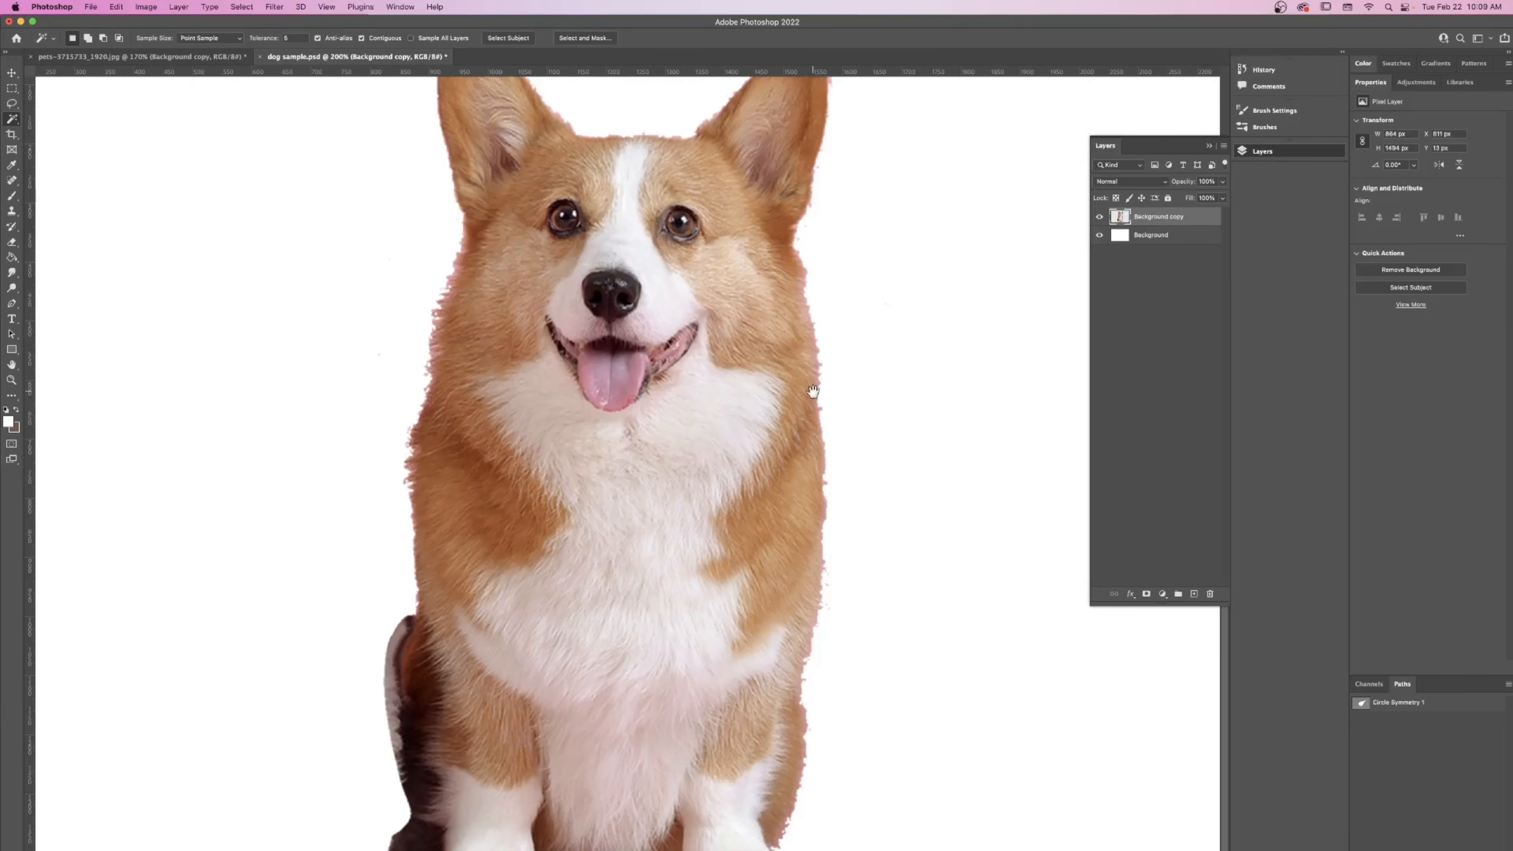
scroll(813, 391, down, 3)
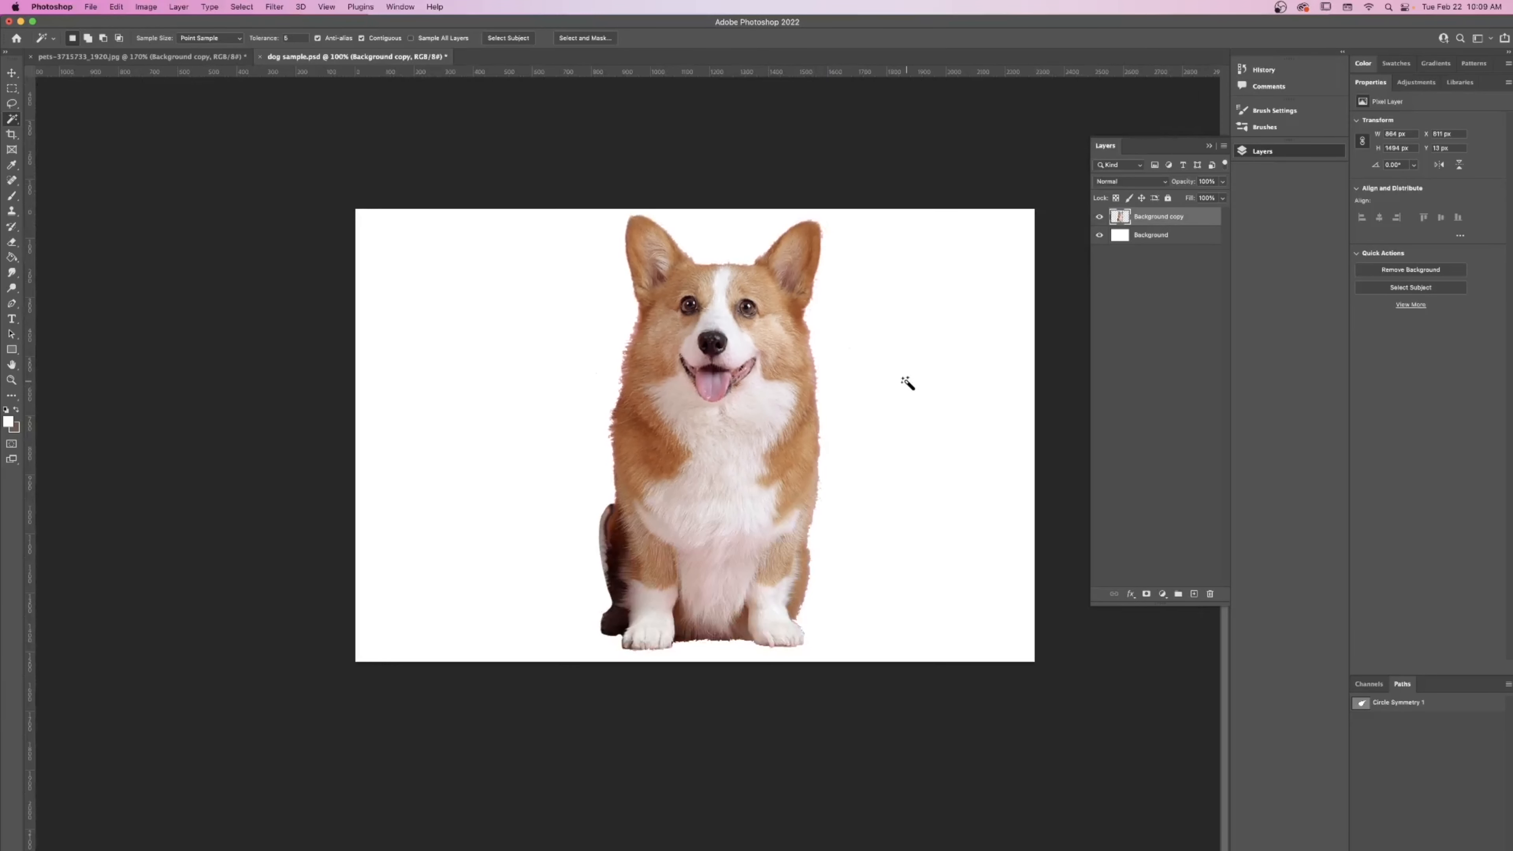
key(super+alt+i)
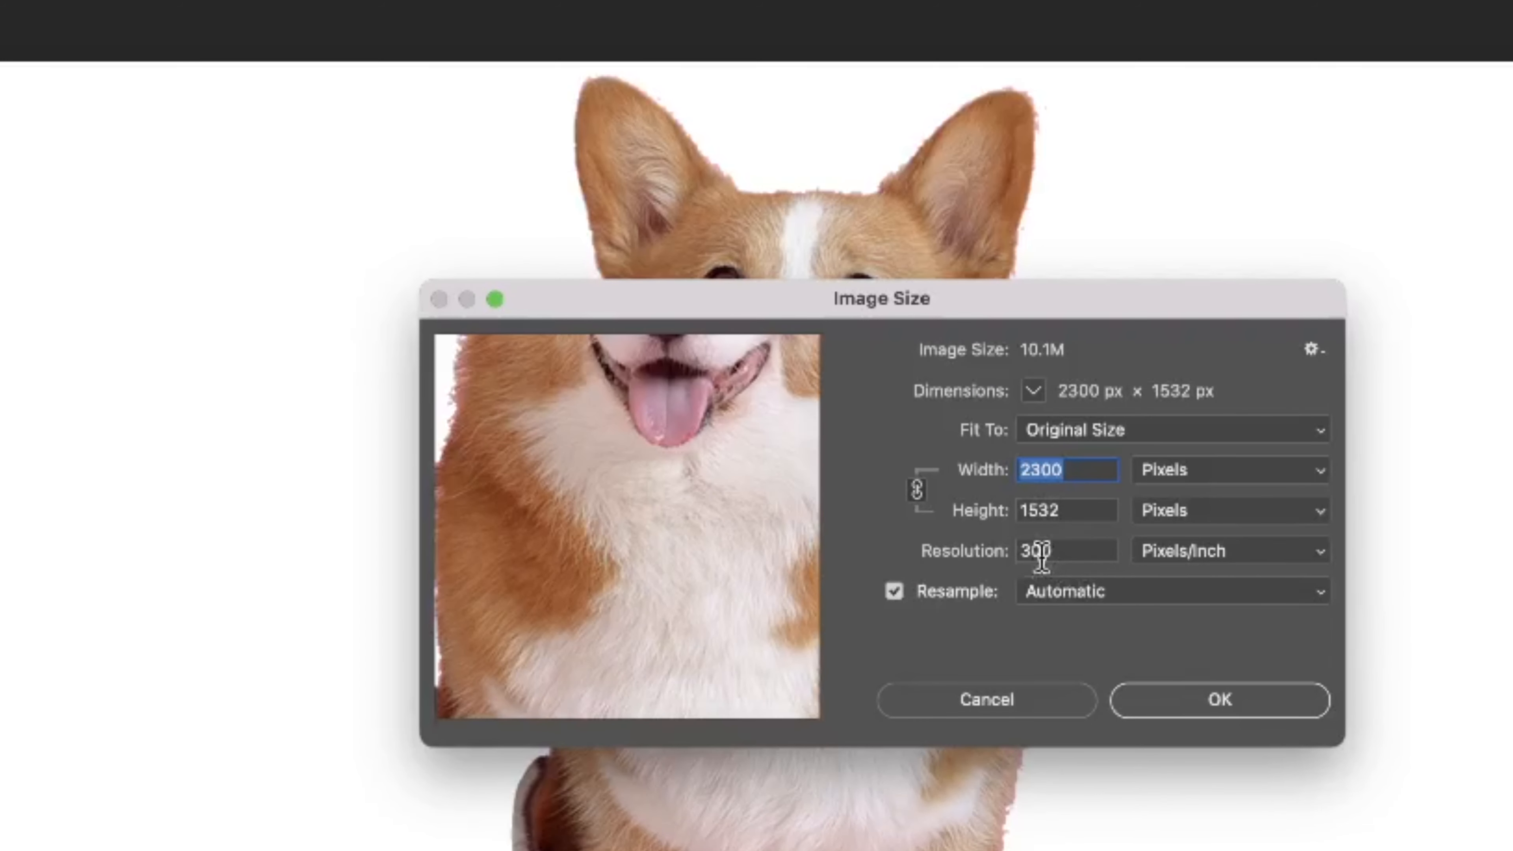
click(1219, 721)
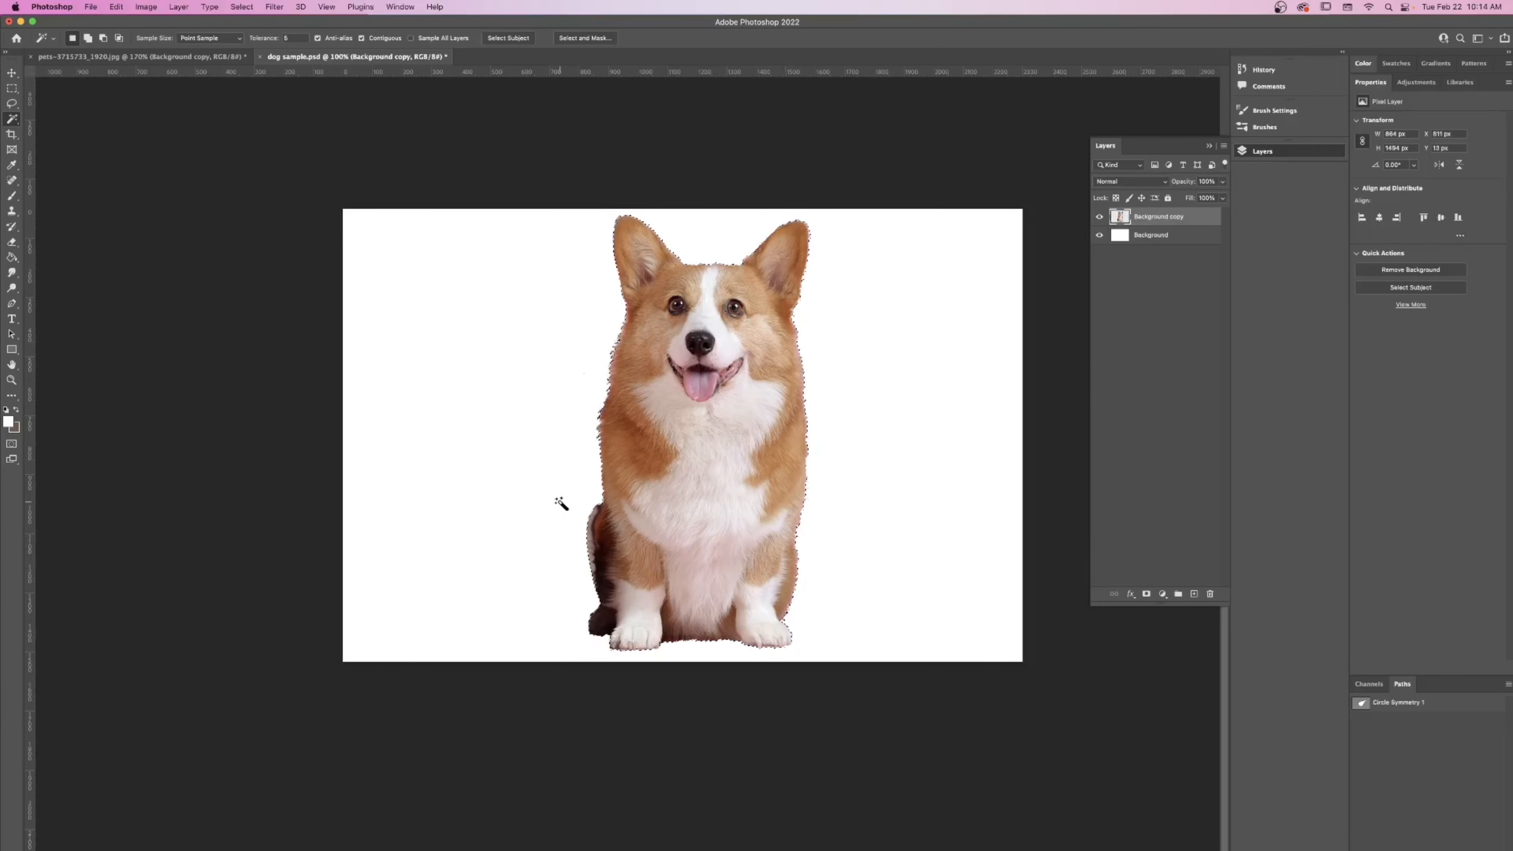
- Examine the leftover poodle fur and dark shadow along the outer edge of the corgi's rear leg
scroll(608, 513, left, 1)
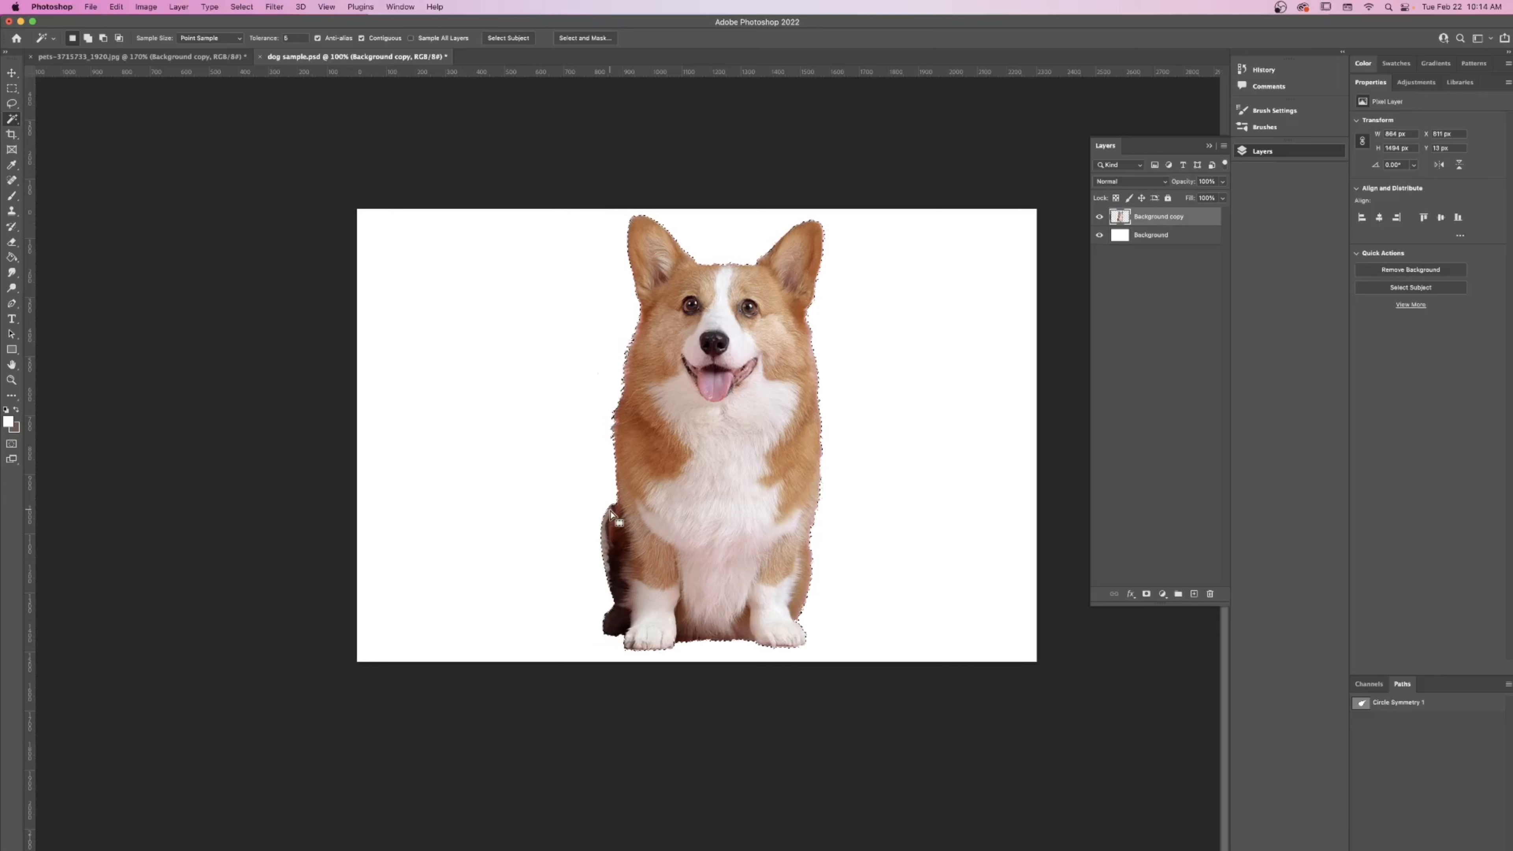
scroll(625, 513, up, 1)
scroll(628, 511, up, 1)
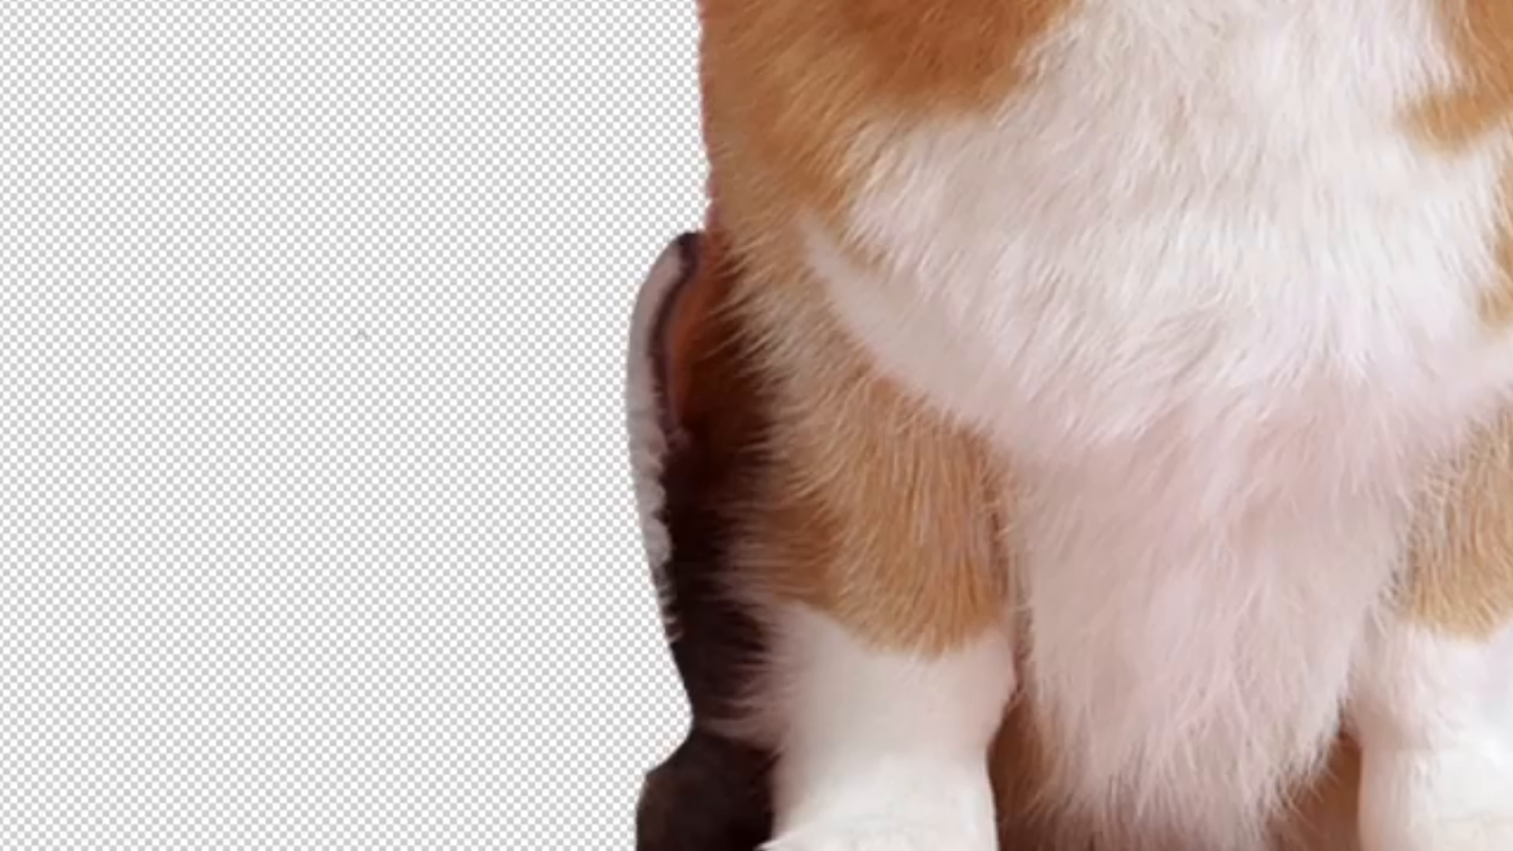
scroll(588, 510, down, 1)
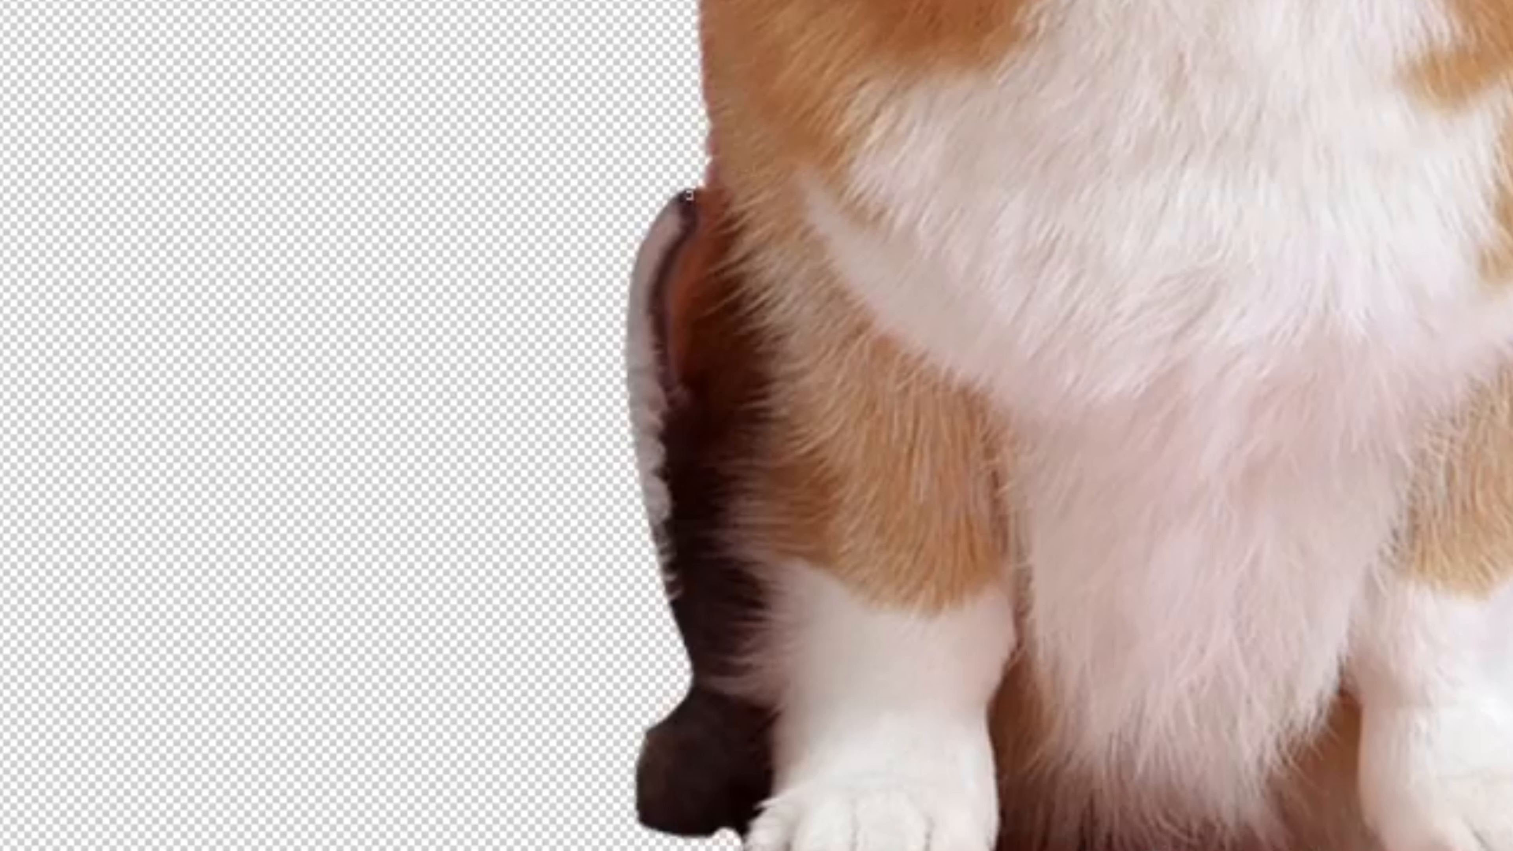
drag(672, 201, 623, 262)
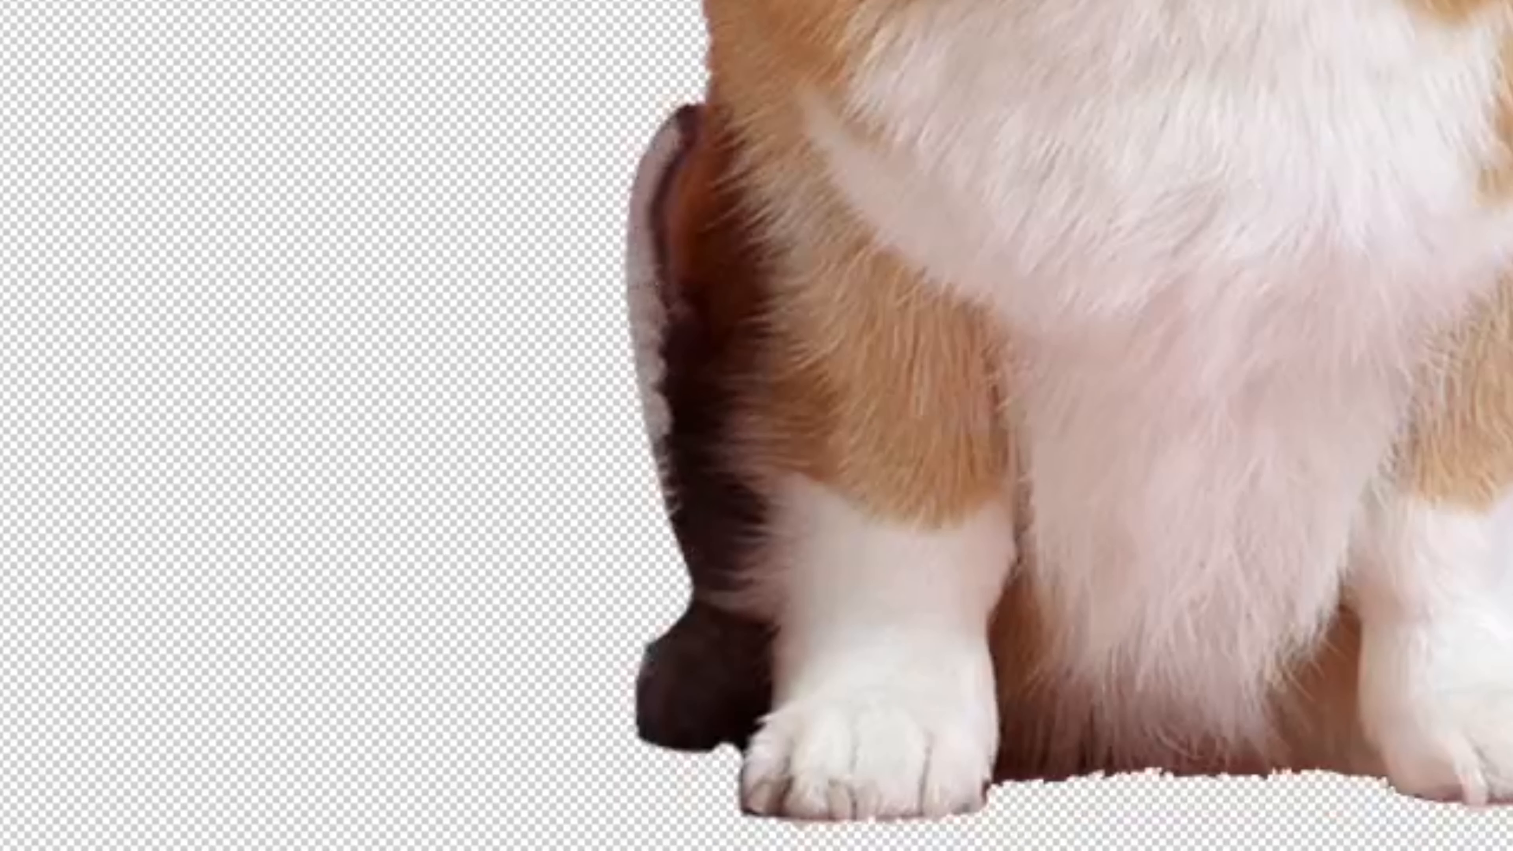
mouse_move(682, 110)
mouse_down()
mouse_move(655, 123)
mouse_move(630, 174)
mouse_move(658, 494)
mouse_move(694, 605)
mouse_move(661, 629)
mouse_move(669, 644)
mouse_move(657, 629)
mouse_move(638, 649)
mouse_move(640, 725)
mouse_up()
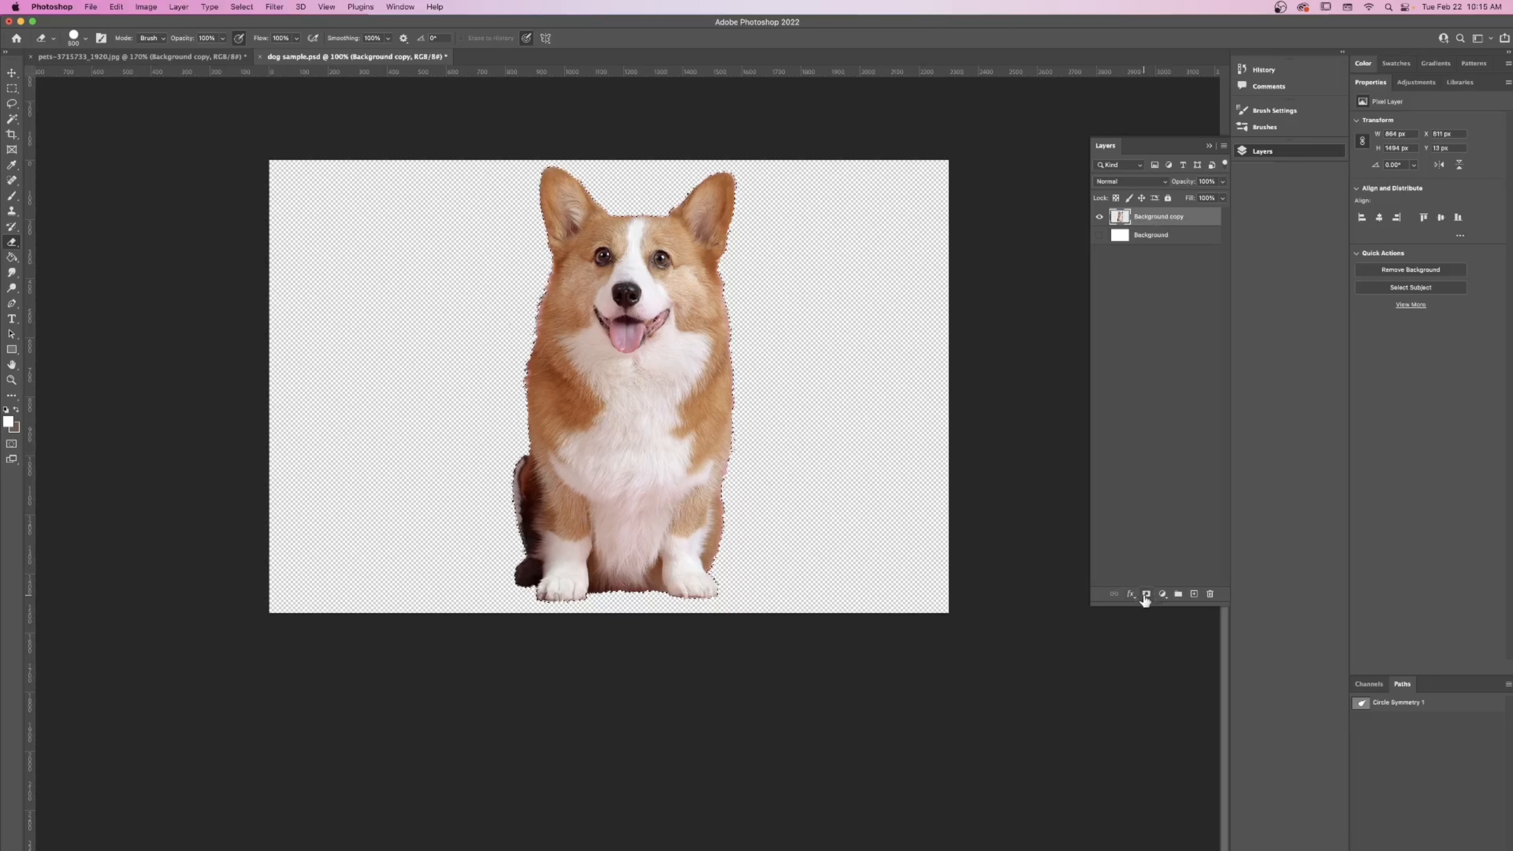
- Add a layer mask to the Background copy layer from the corgi selection and display the mask alone on the canvas
click(1145, 595)
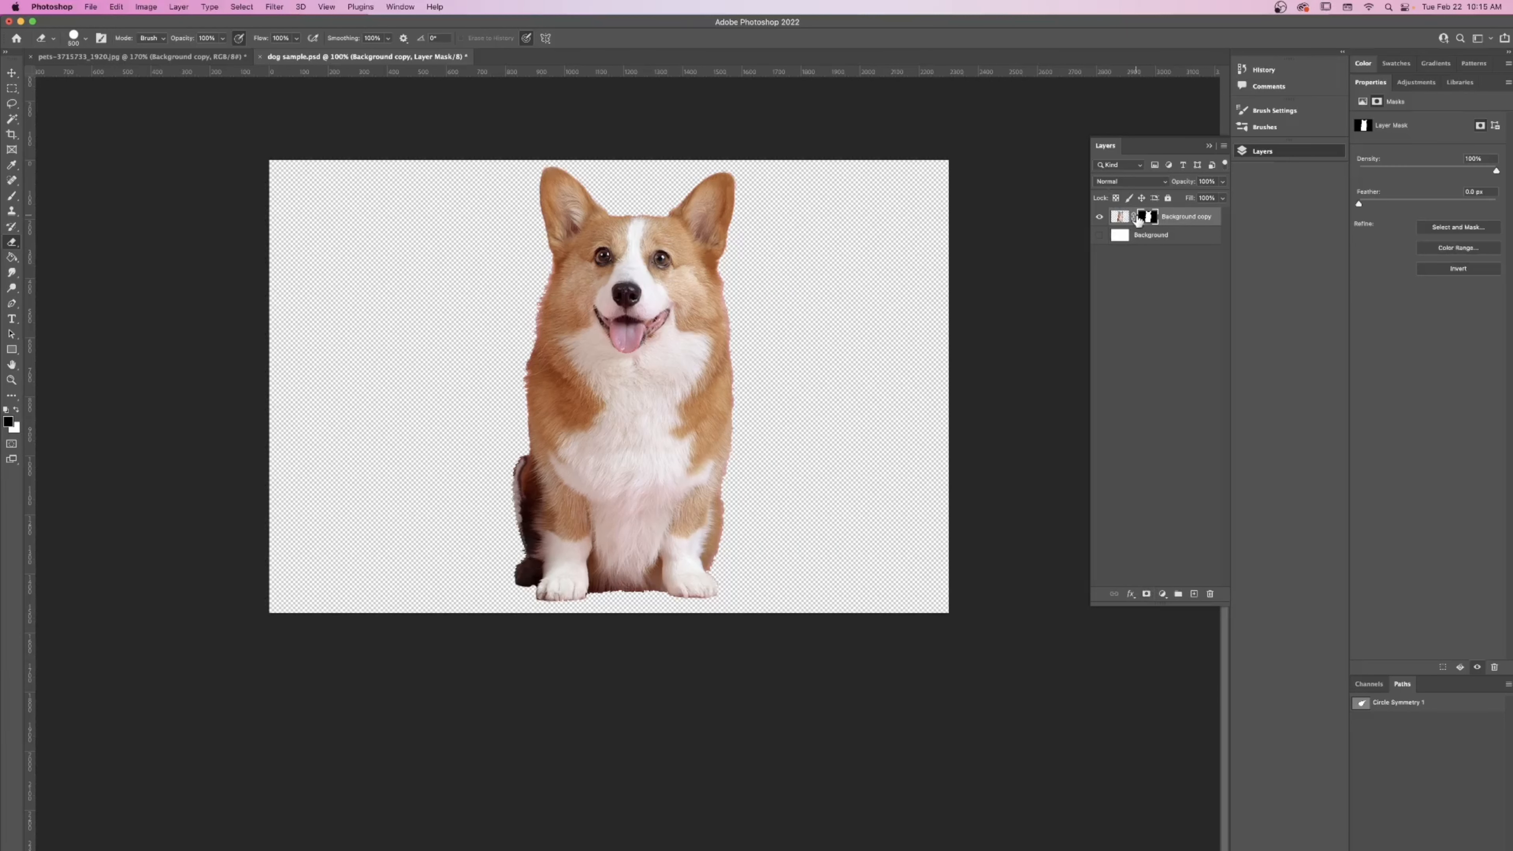
alt+click(1152, 218)
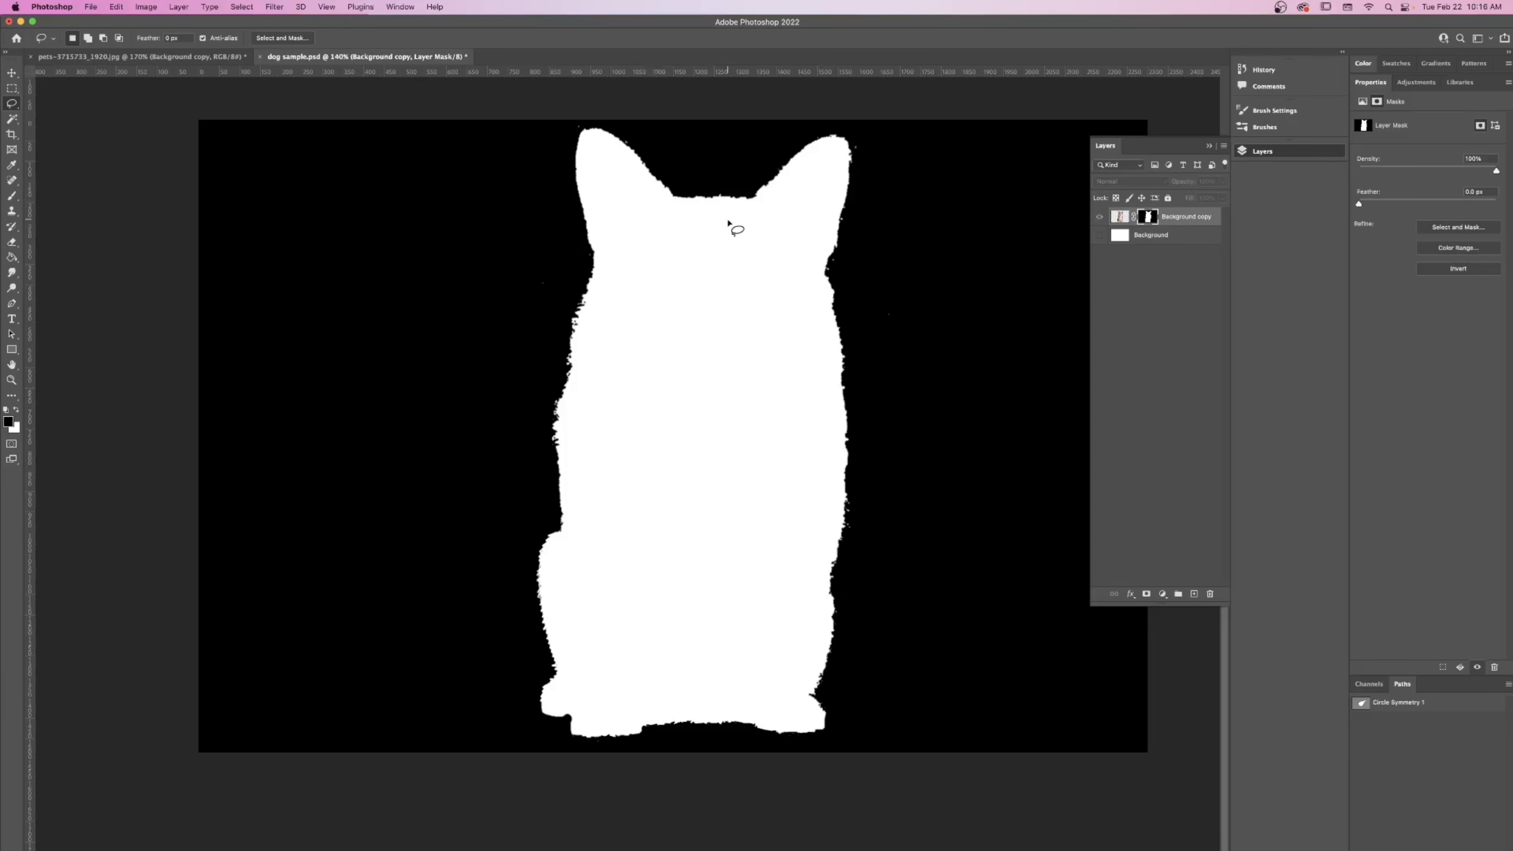
key(x)
key(c)
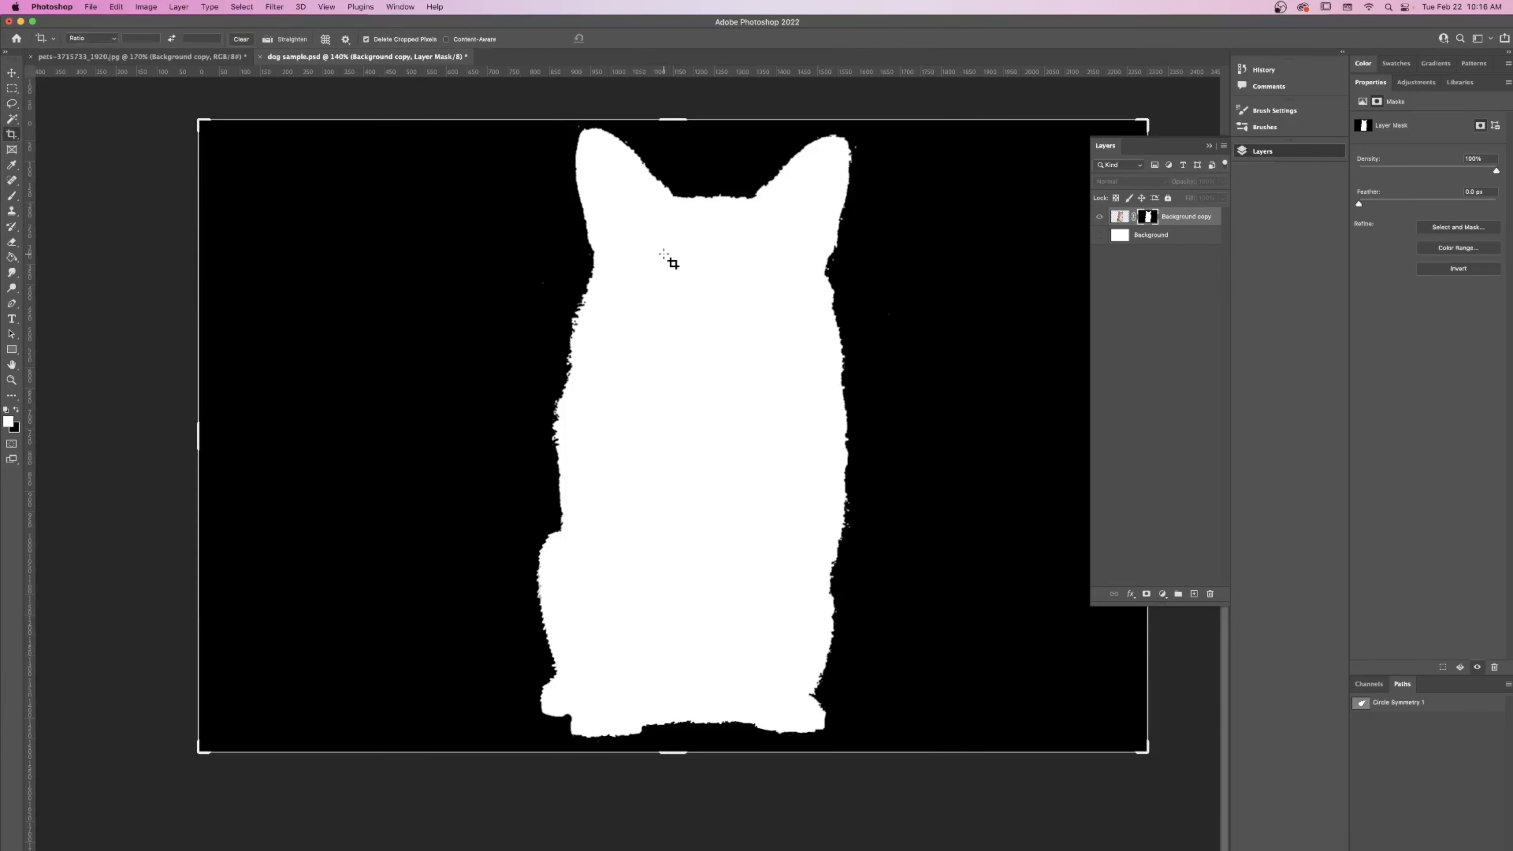
click(664, 254)
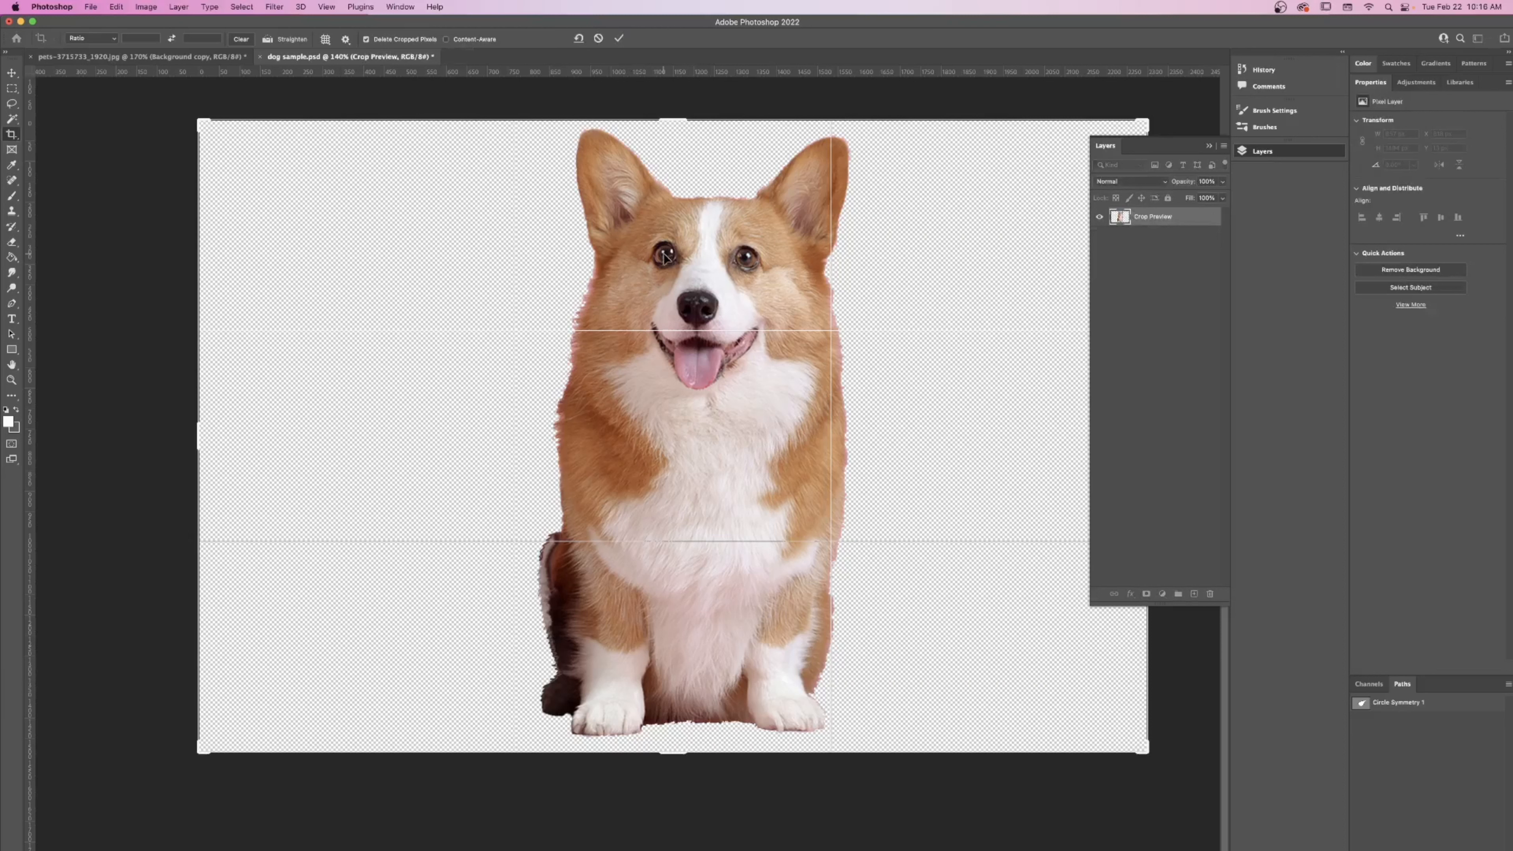
key(v)
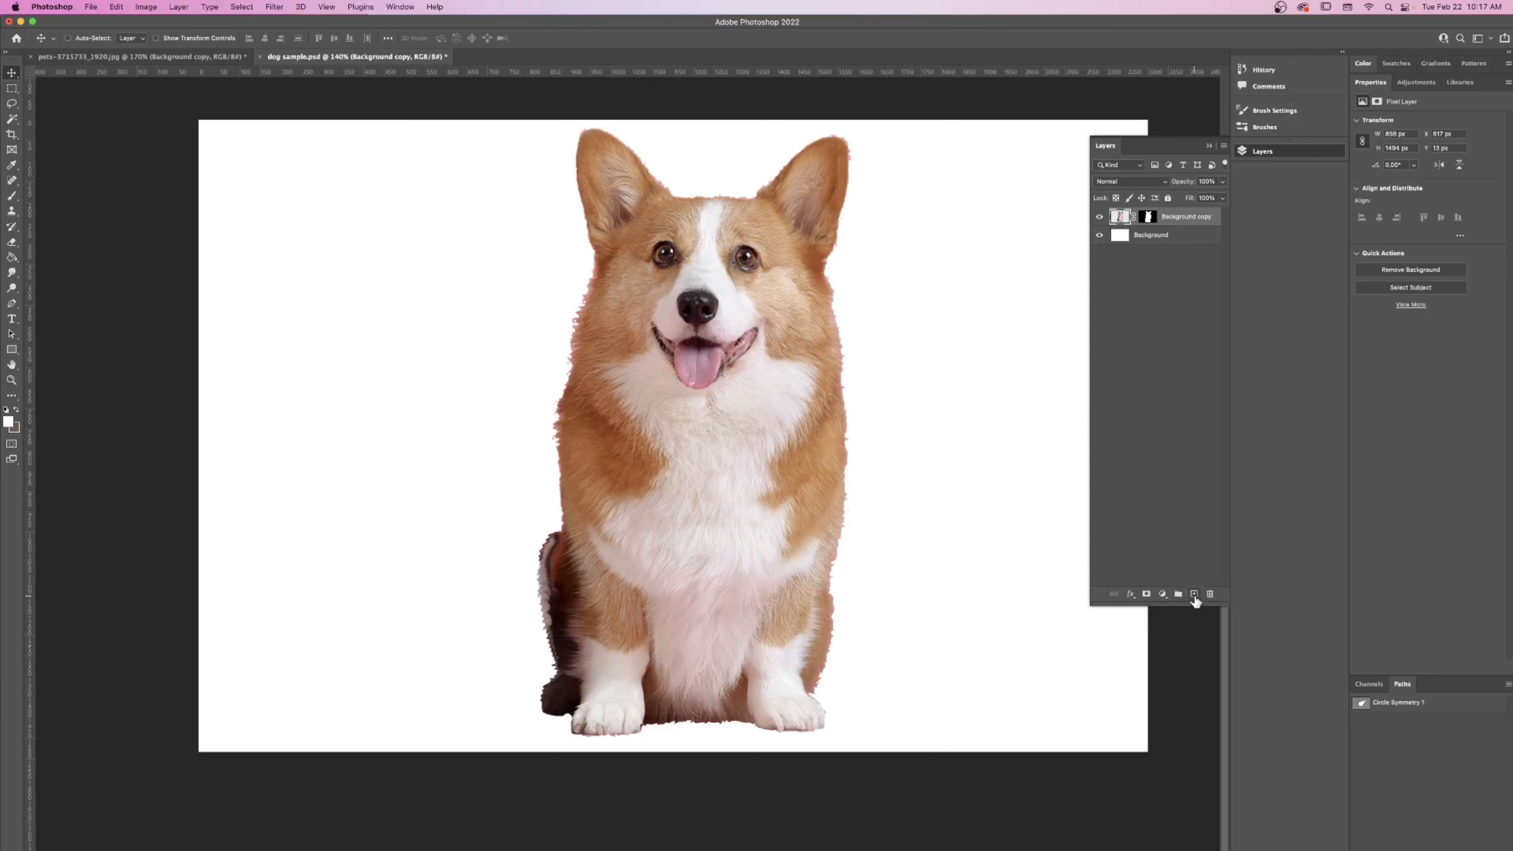
- Add a Hue/Saturation adjustment layer above Background copy and set its saturation to -100
click(1161, 594)
alt+click(1183, 718)
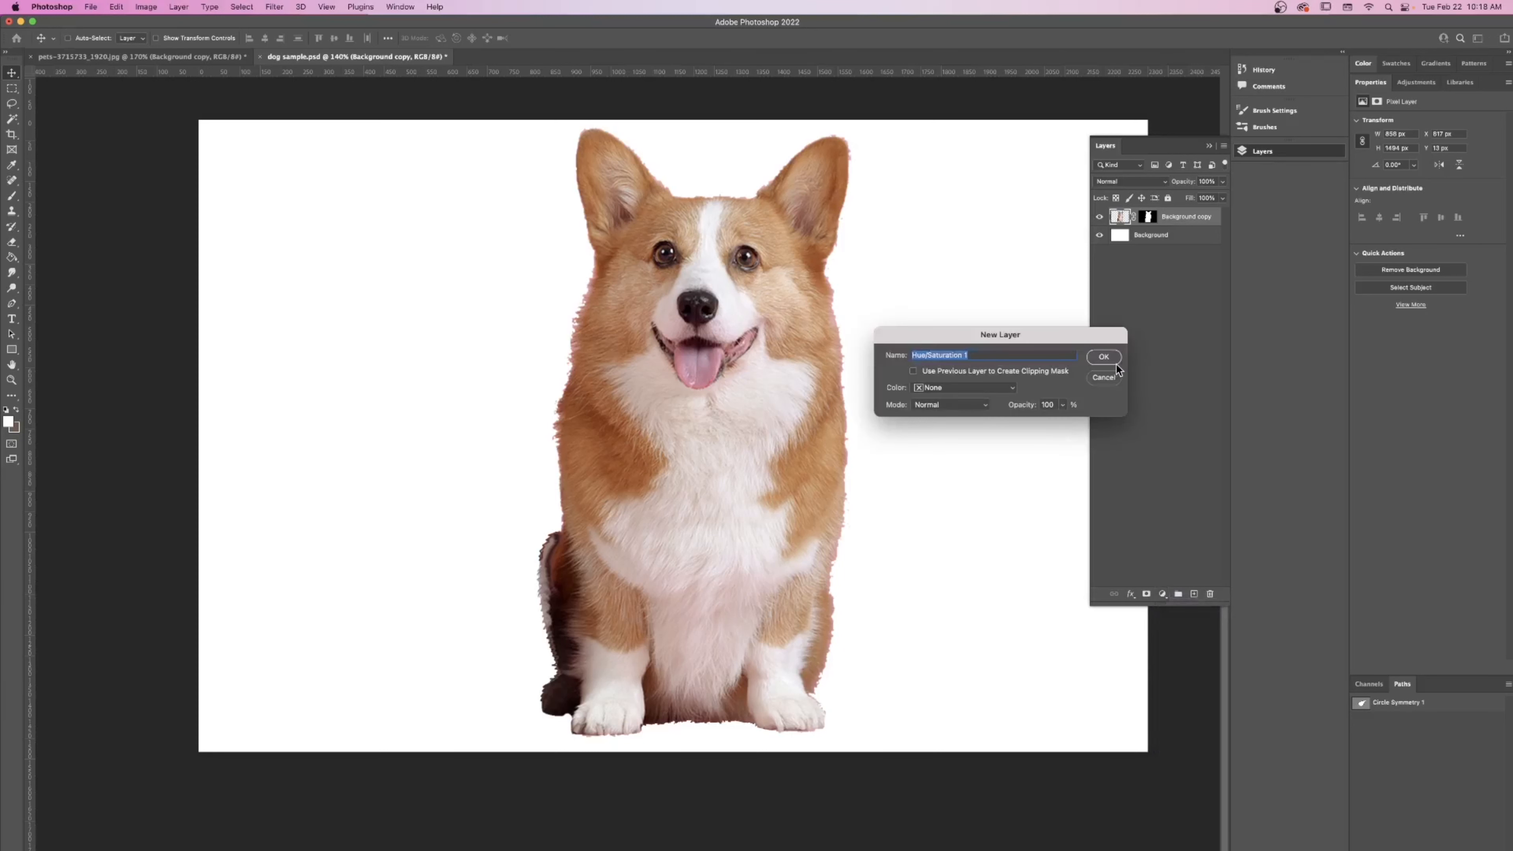
click(1103, 357)
drag(1431, 188, 1321, 190)
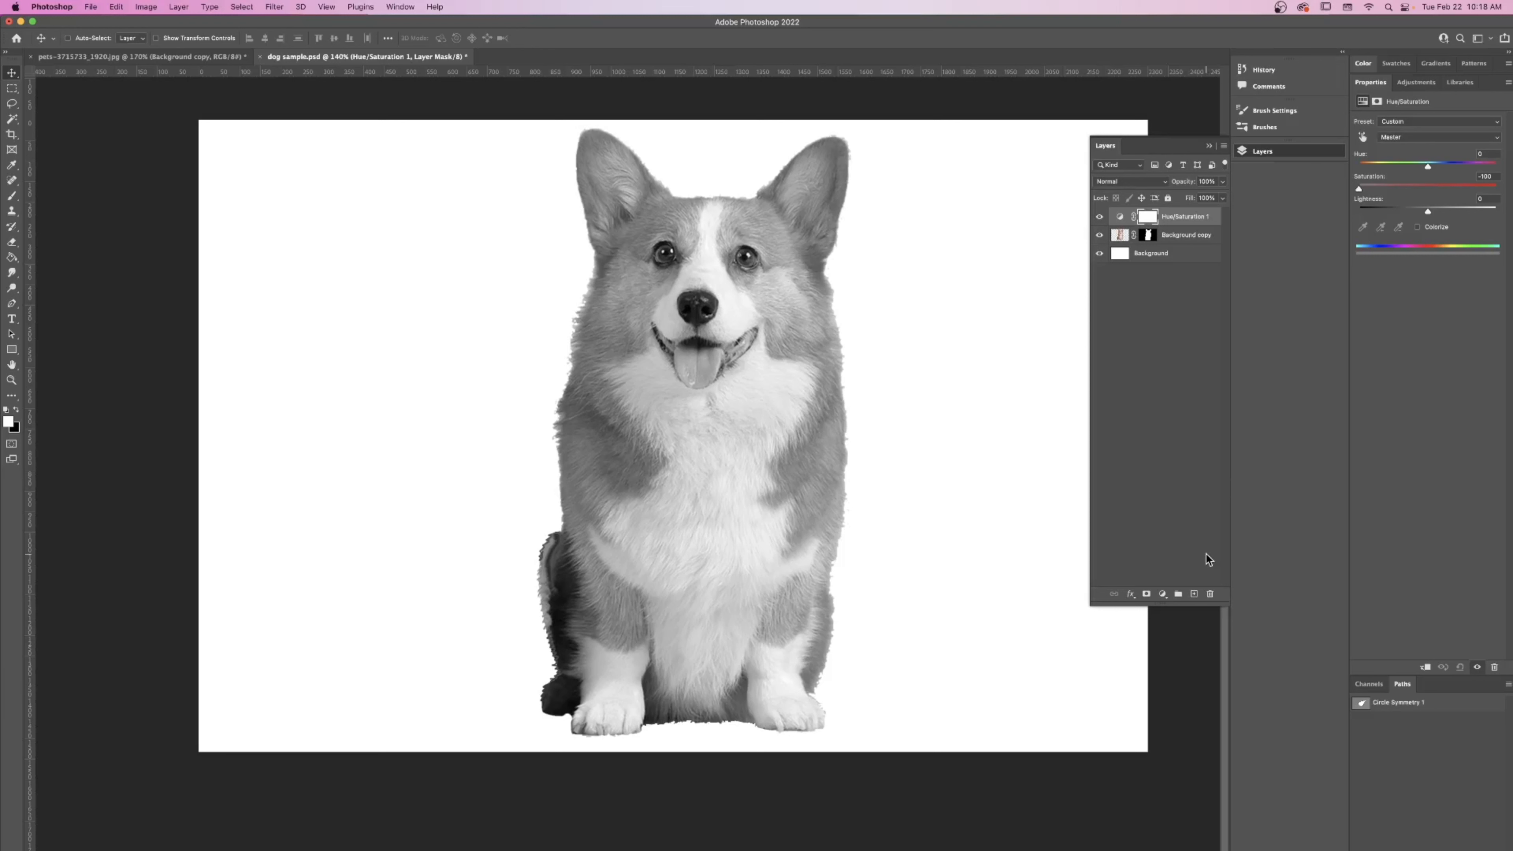
- Add a Solid Color fill layer in muted red #9c4343 above Hue/Saturation 1 and set its blend mode to Hard Mix
click(1162, 594)
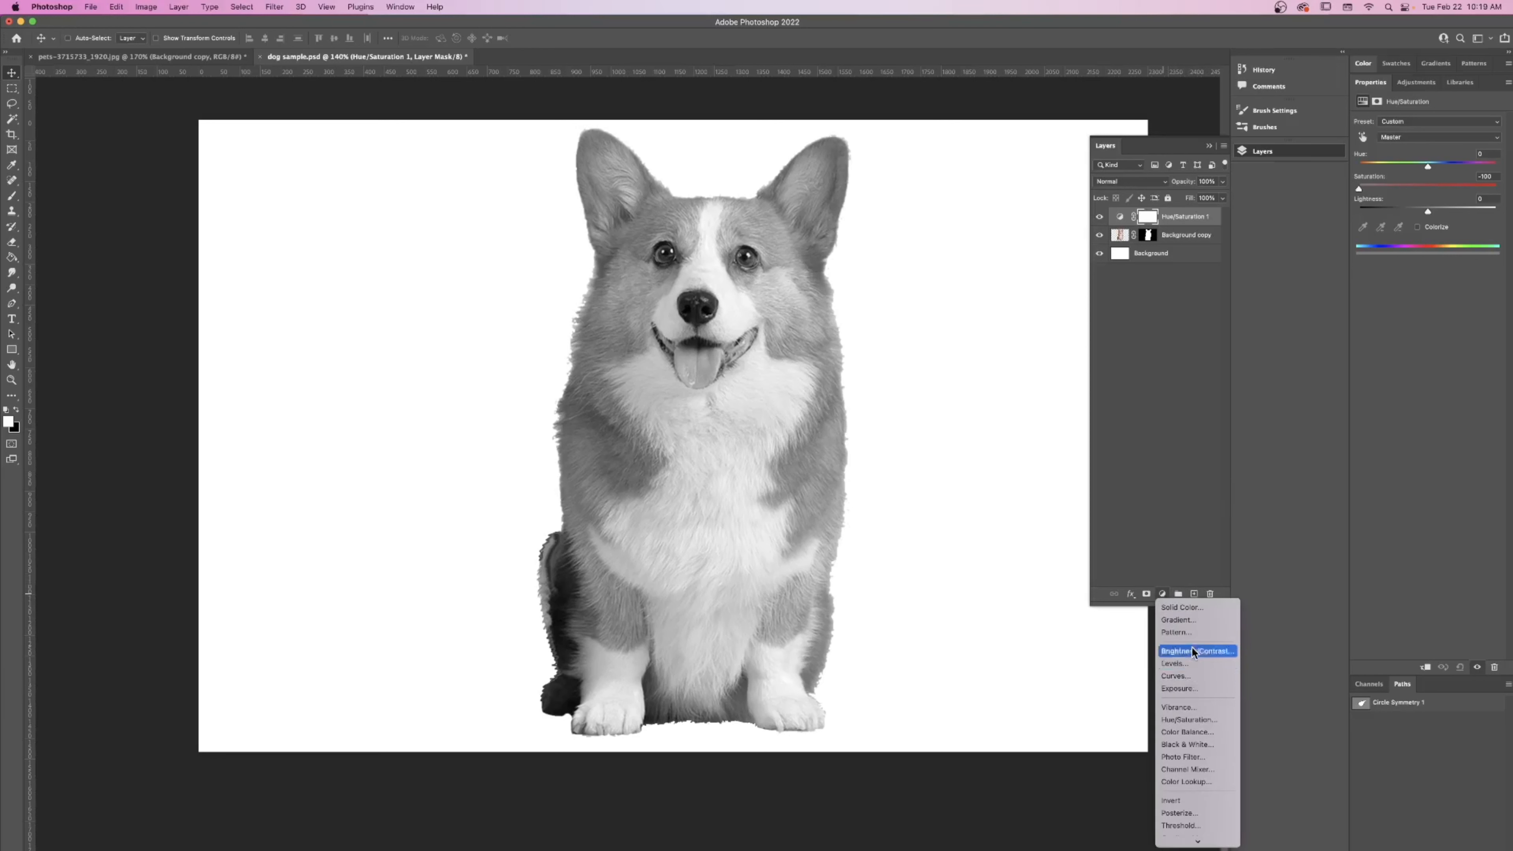
click(1186, 606)
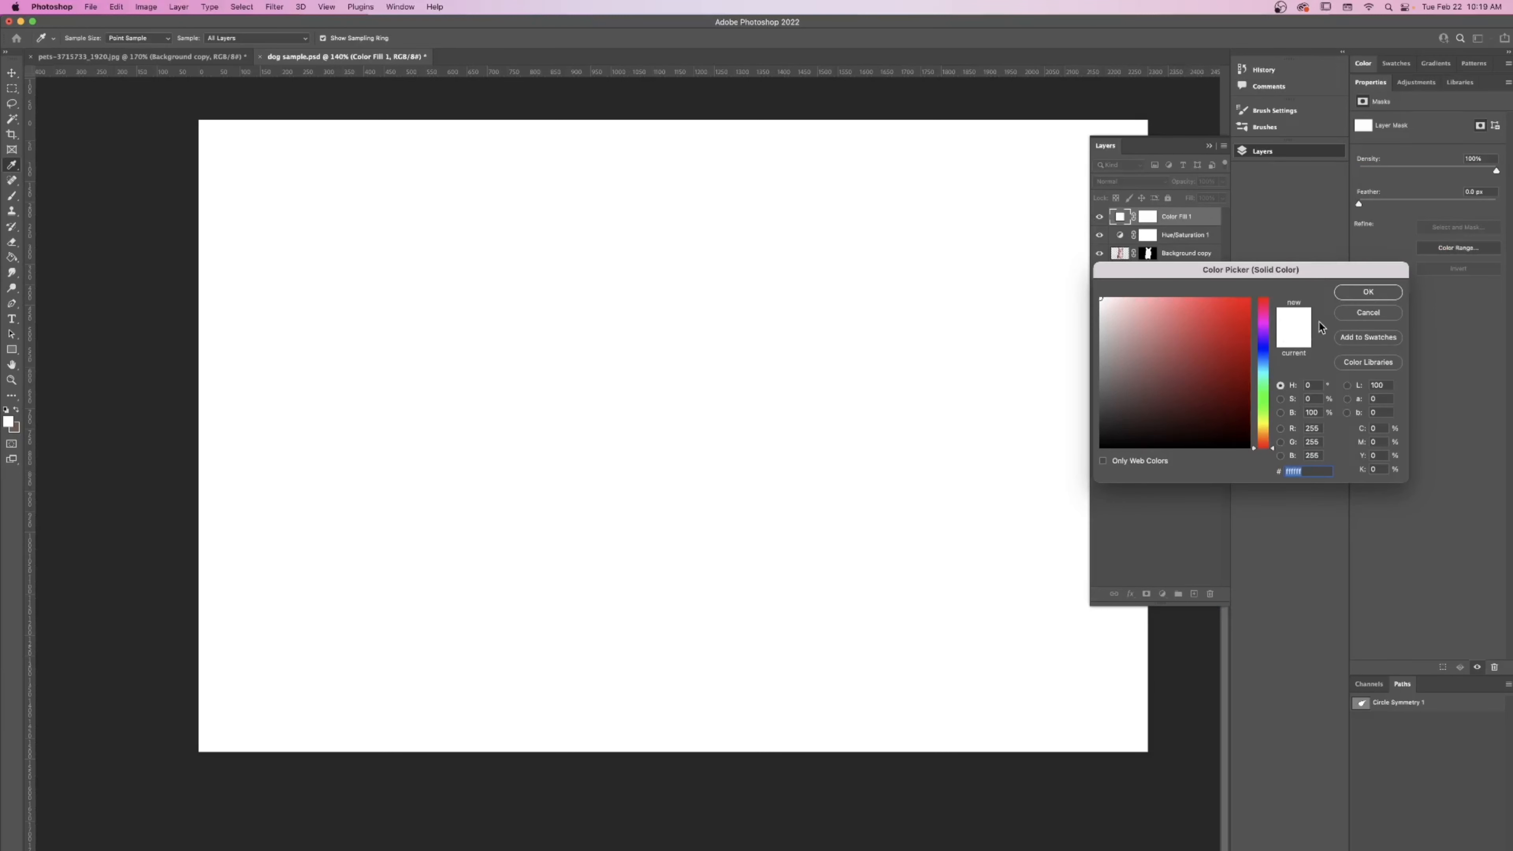
click(1235, 342)
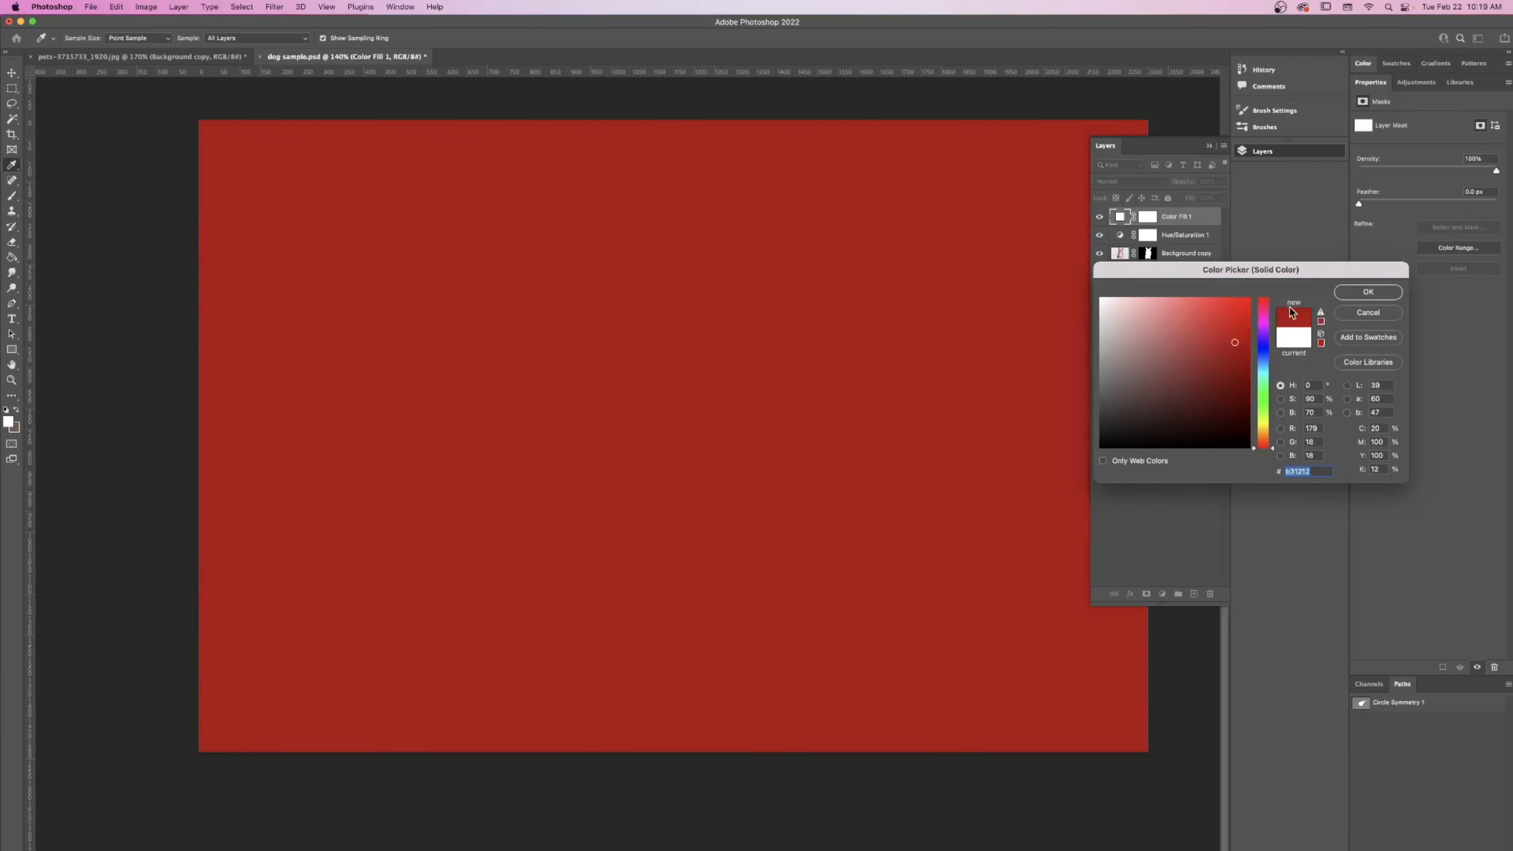
mouse_move(1204, 333)
mouse_down()
mouse_move(1185, 348)
mouse_move(1202, 352)
mouse_move(1215, 329)
mouse_move(1199, 368)
mouse_move(1159, 361)
mouse_move(1185, 355)
mouse_up()
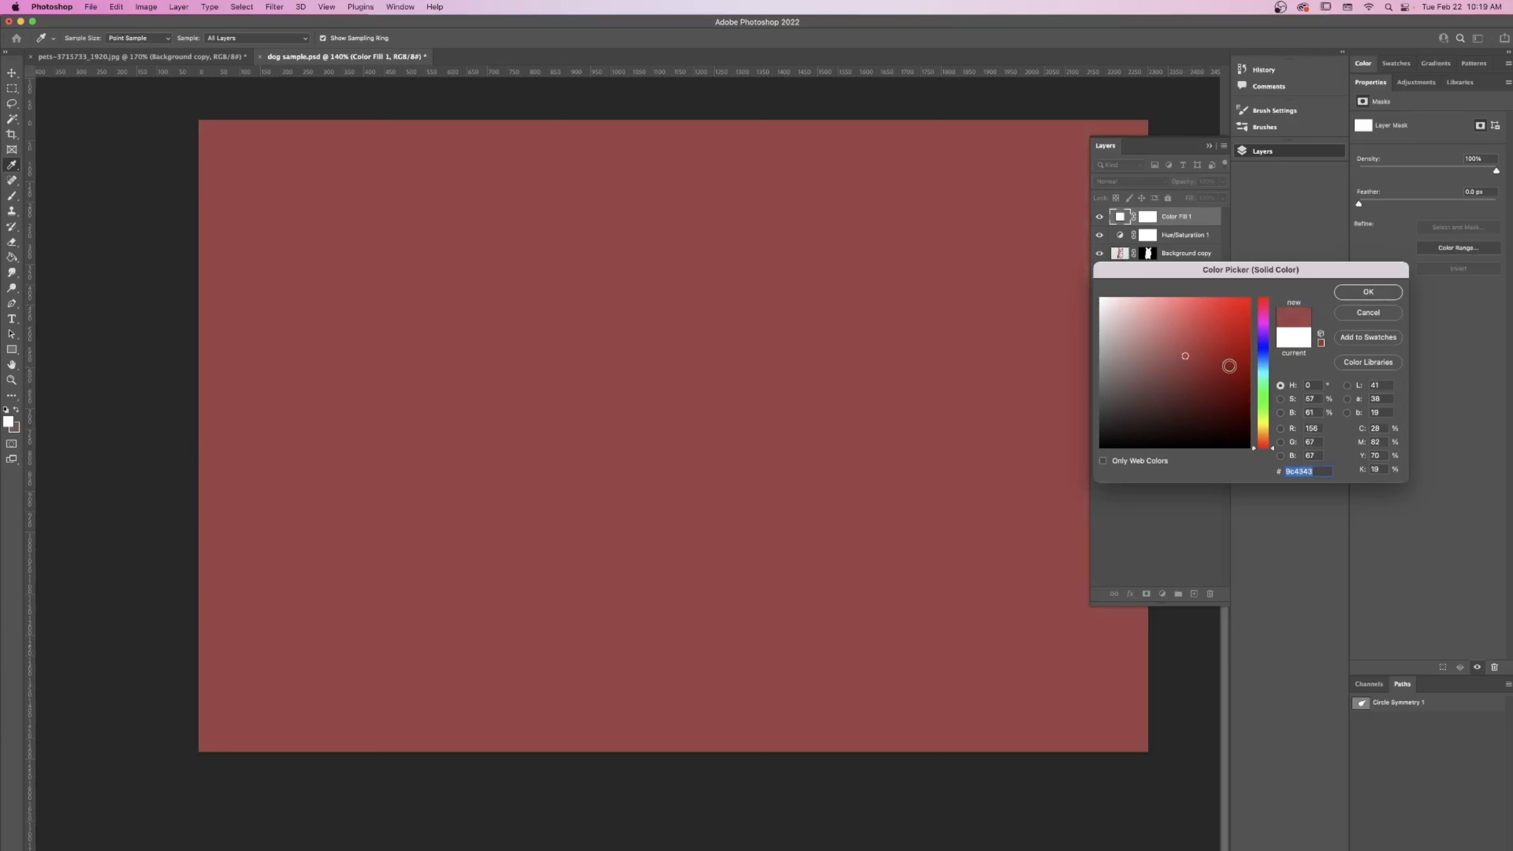
click(1358, 292)
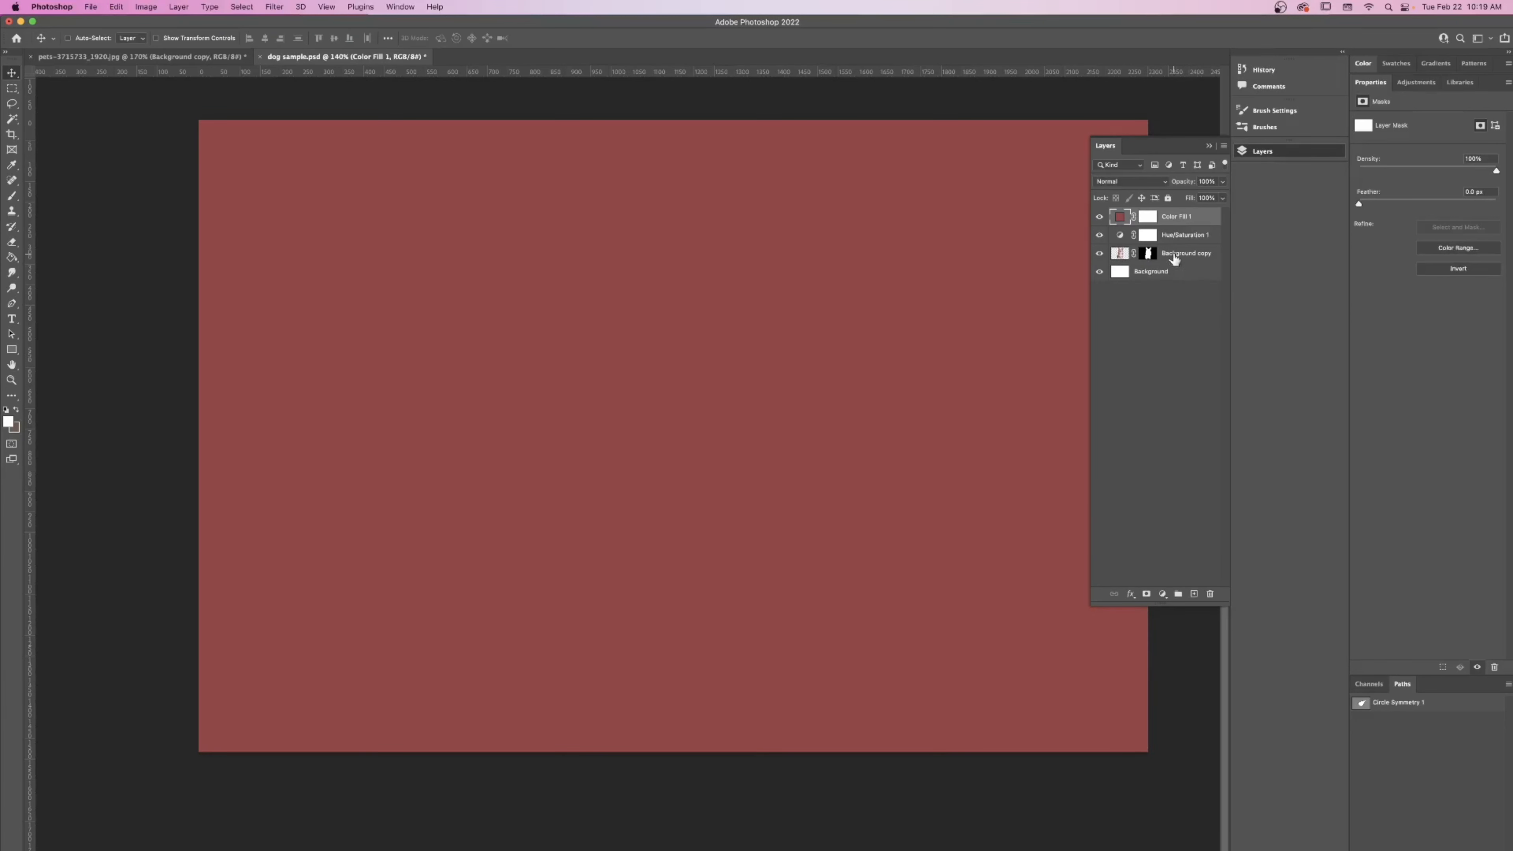
click(1165, 183)
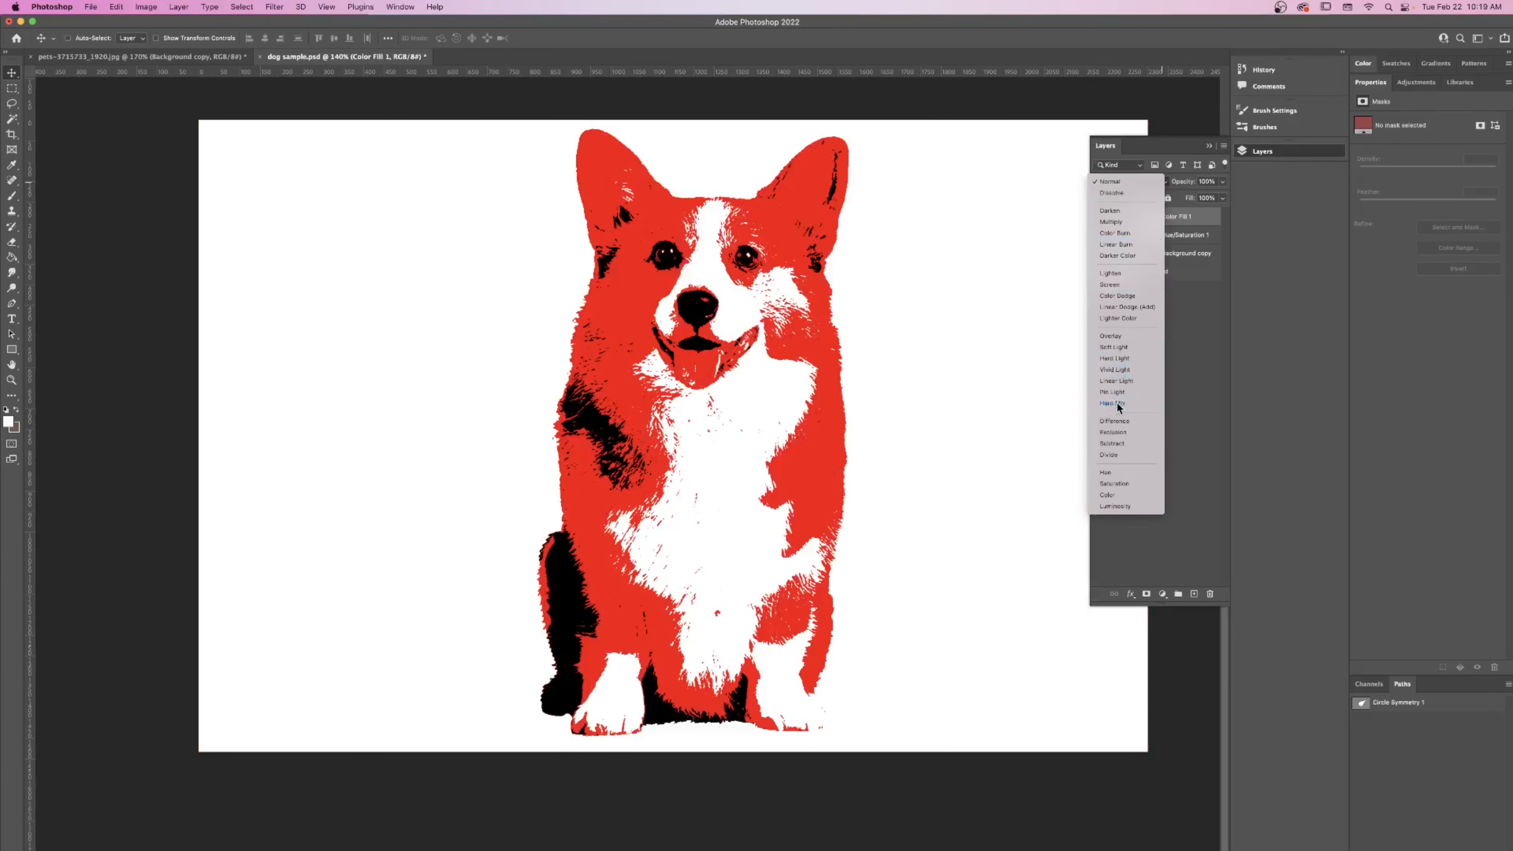
click(1116, 403)
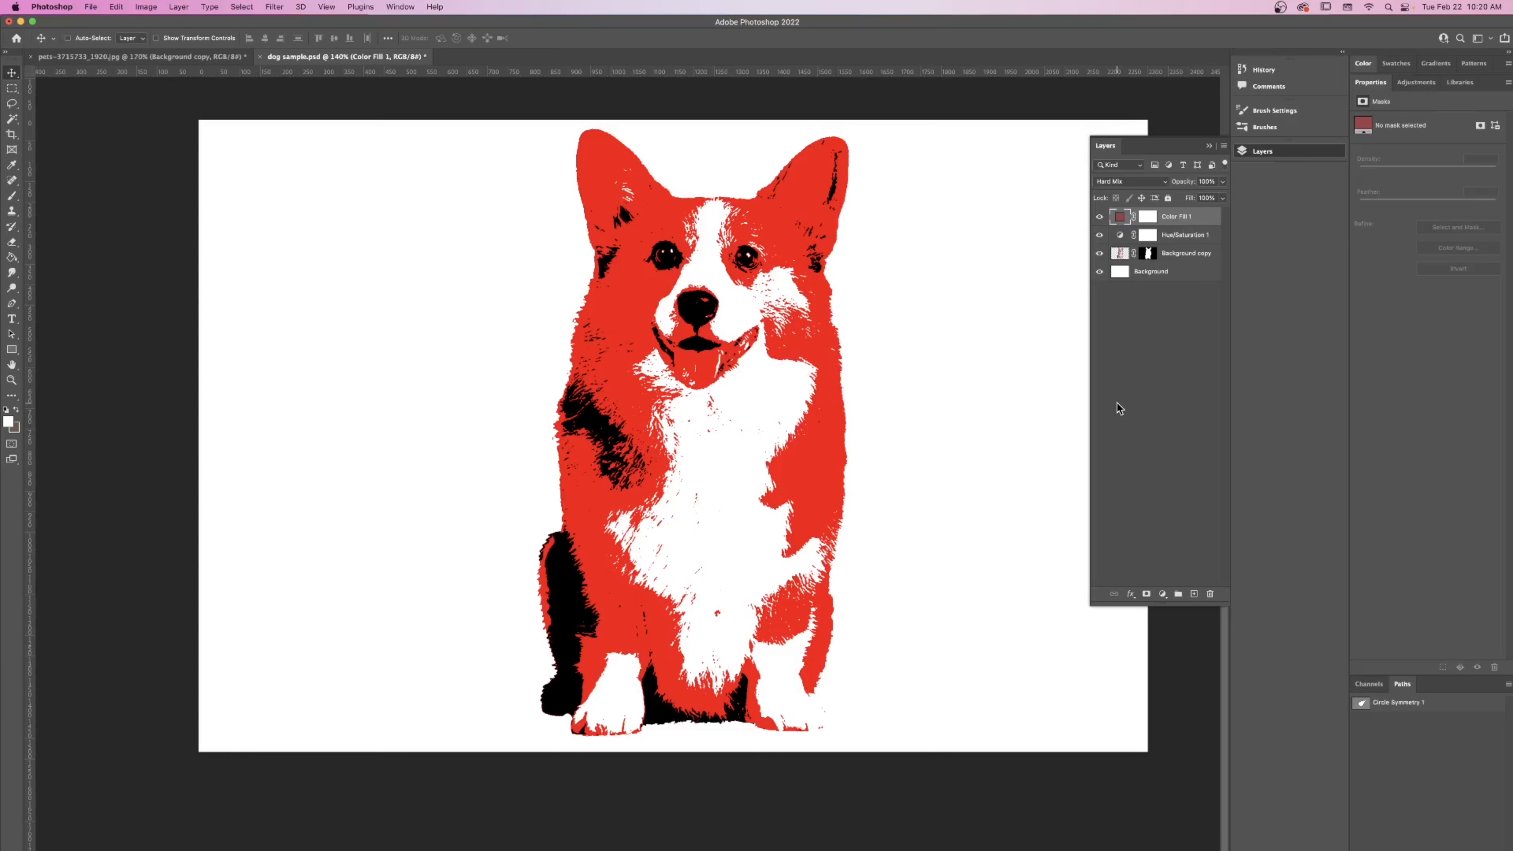
- Try several hues for the Color Fill 1 layer and settle on blue #4c74cd
double_click(1120, 217)
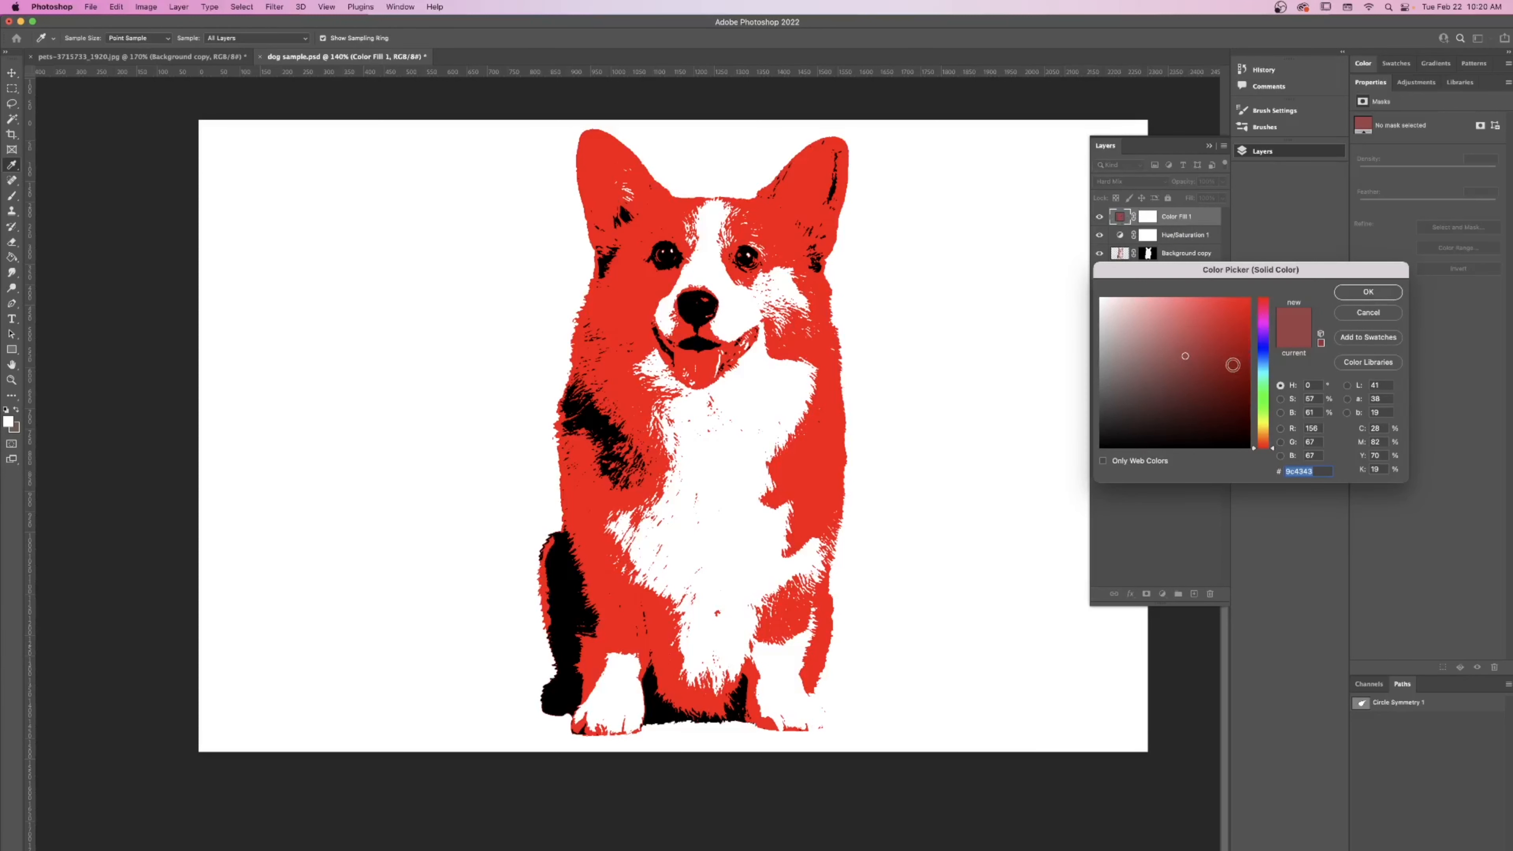
click(1263, 350)
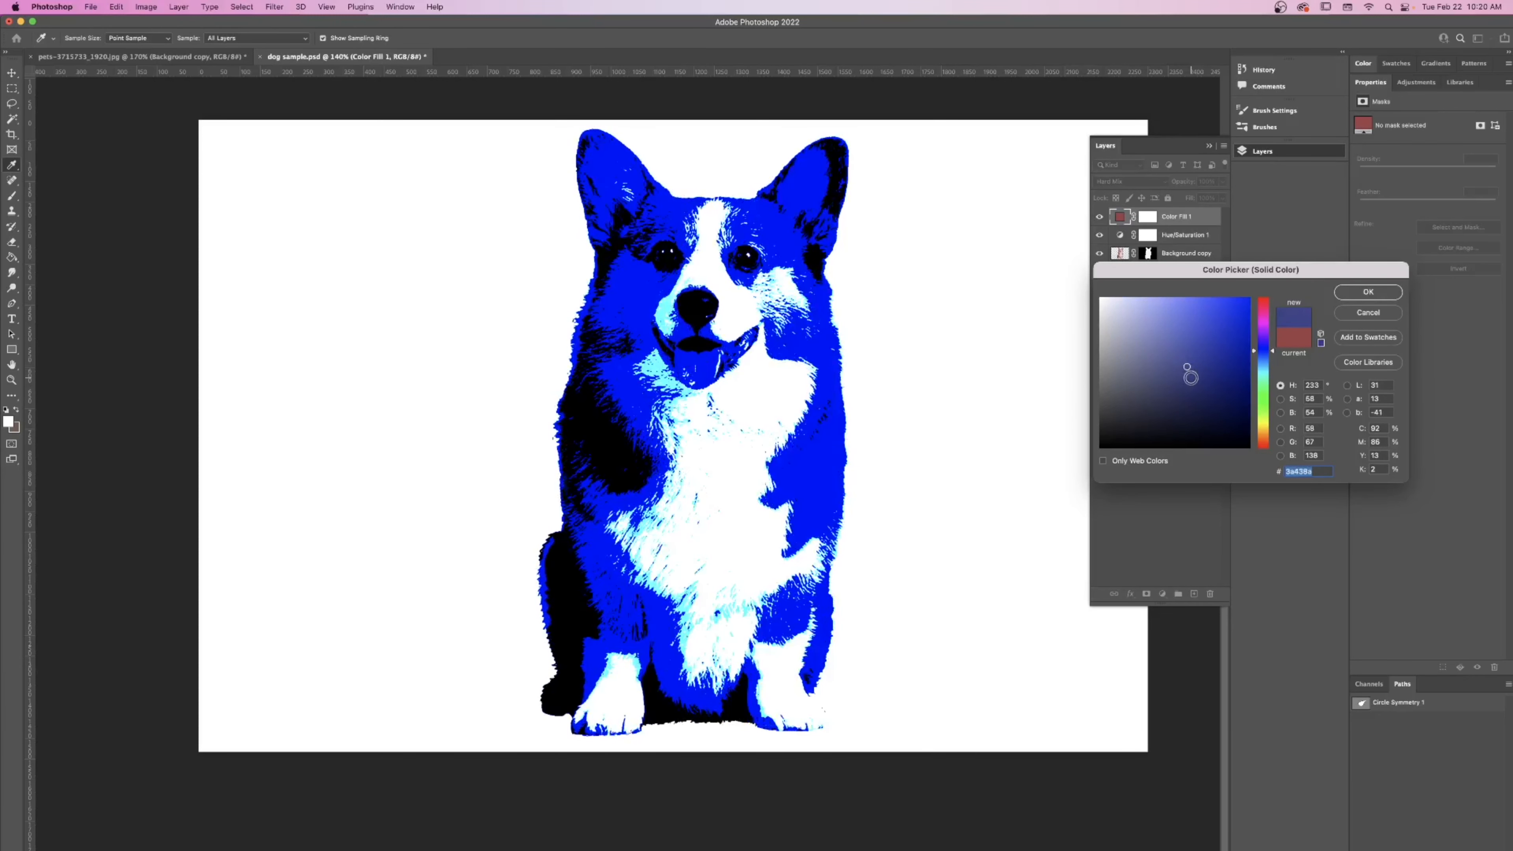
click(1194, 327)
drag(1262, 324, 1261, 304)
click(1257, 353)
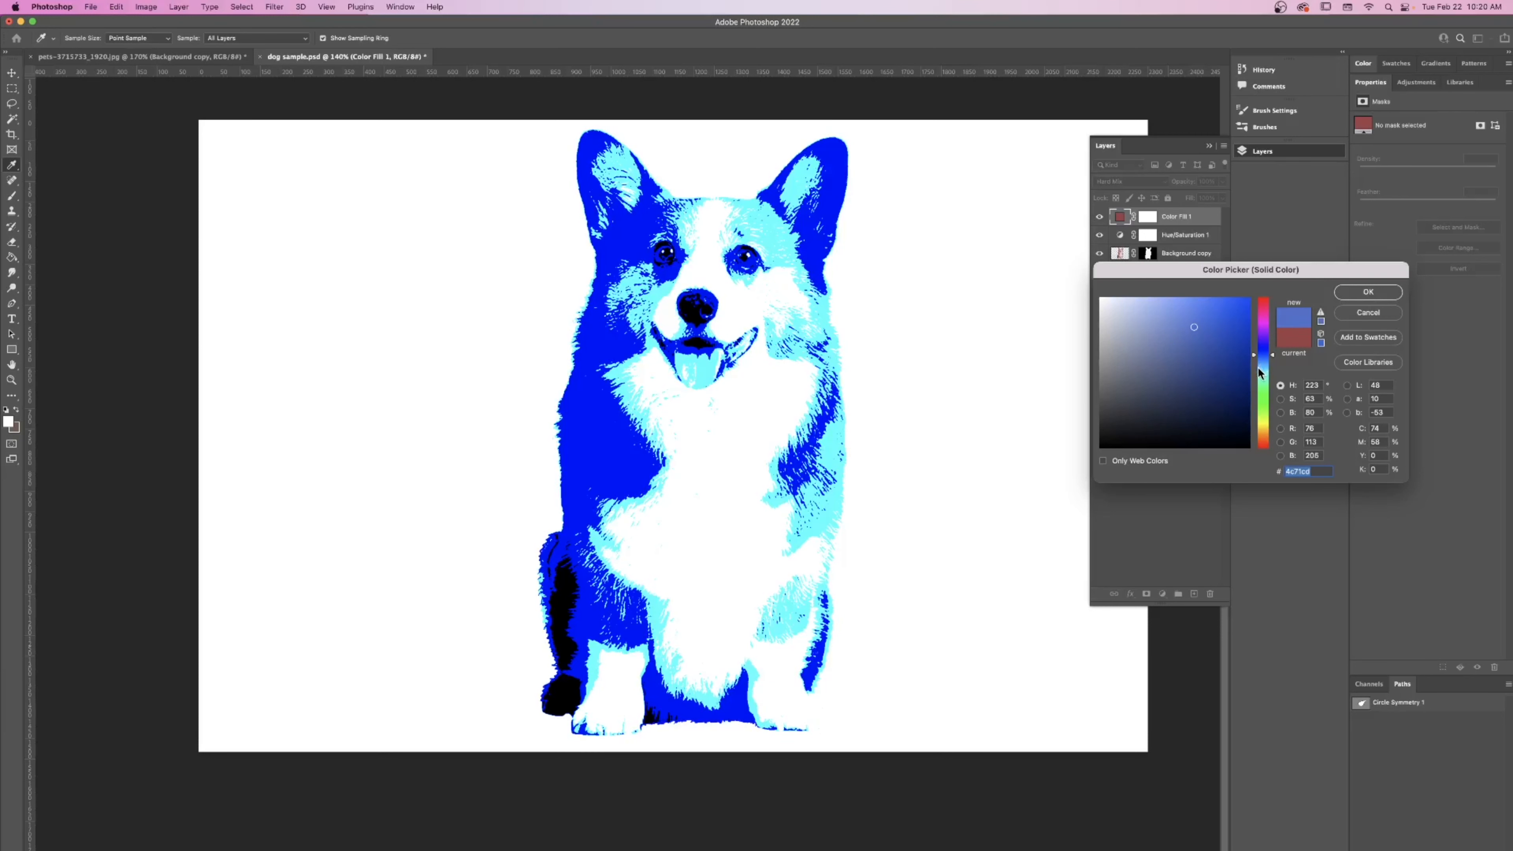
click(1260, 368)
click(1261, 391)
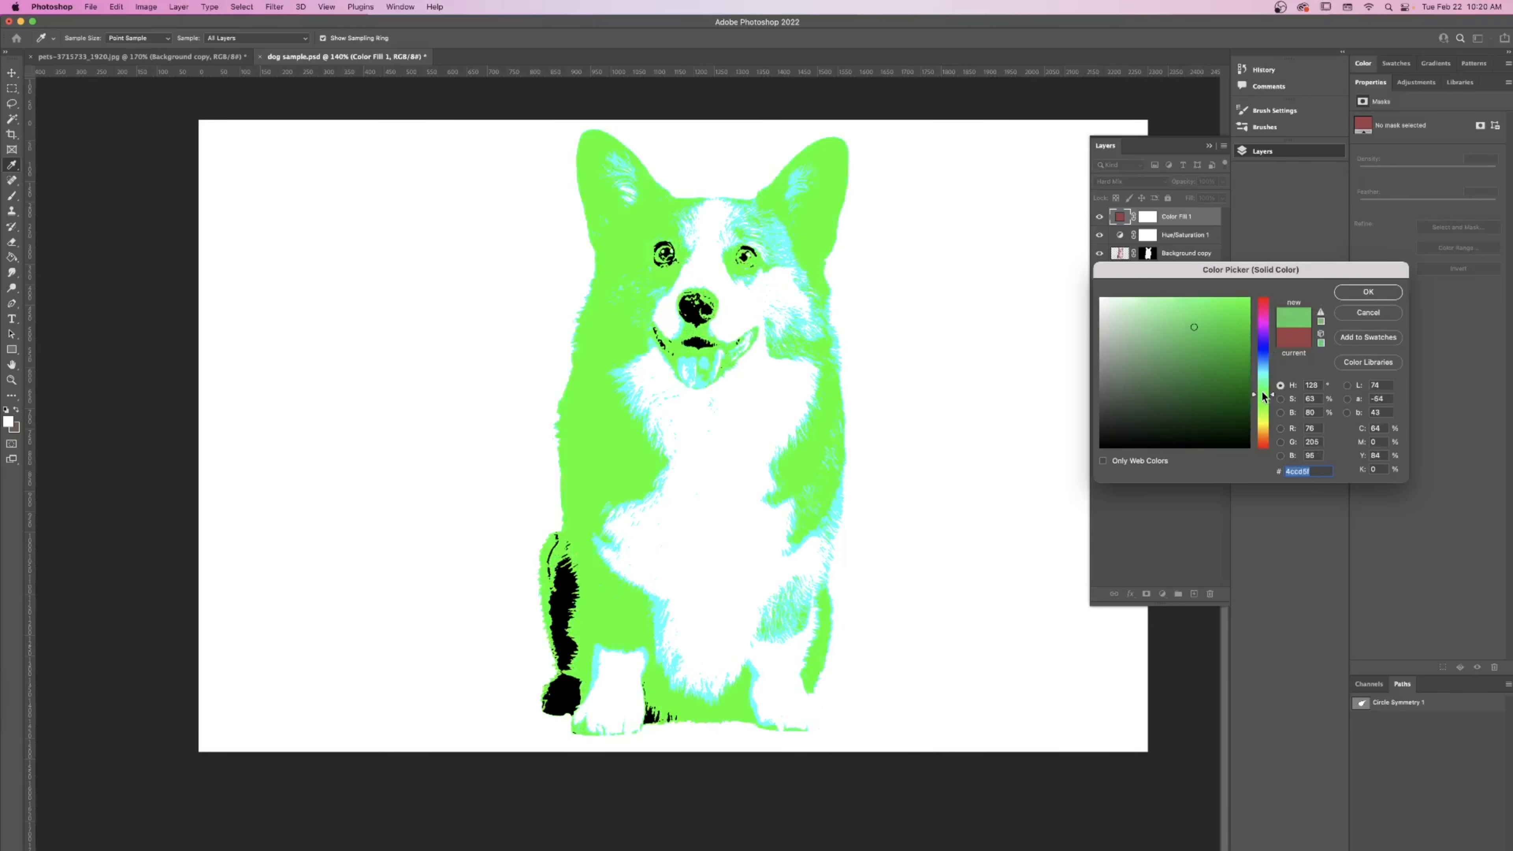
click(1265, 331)
drag(1266, 331, 1263, 357)
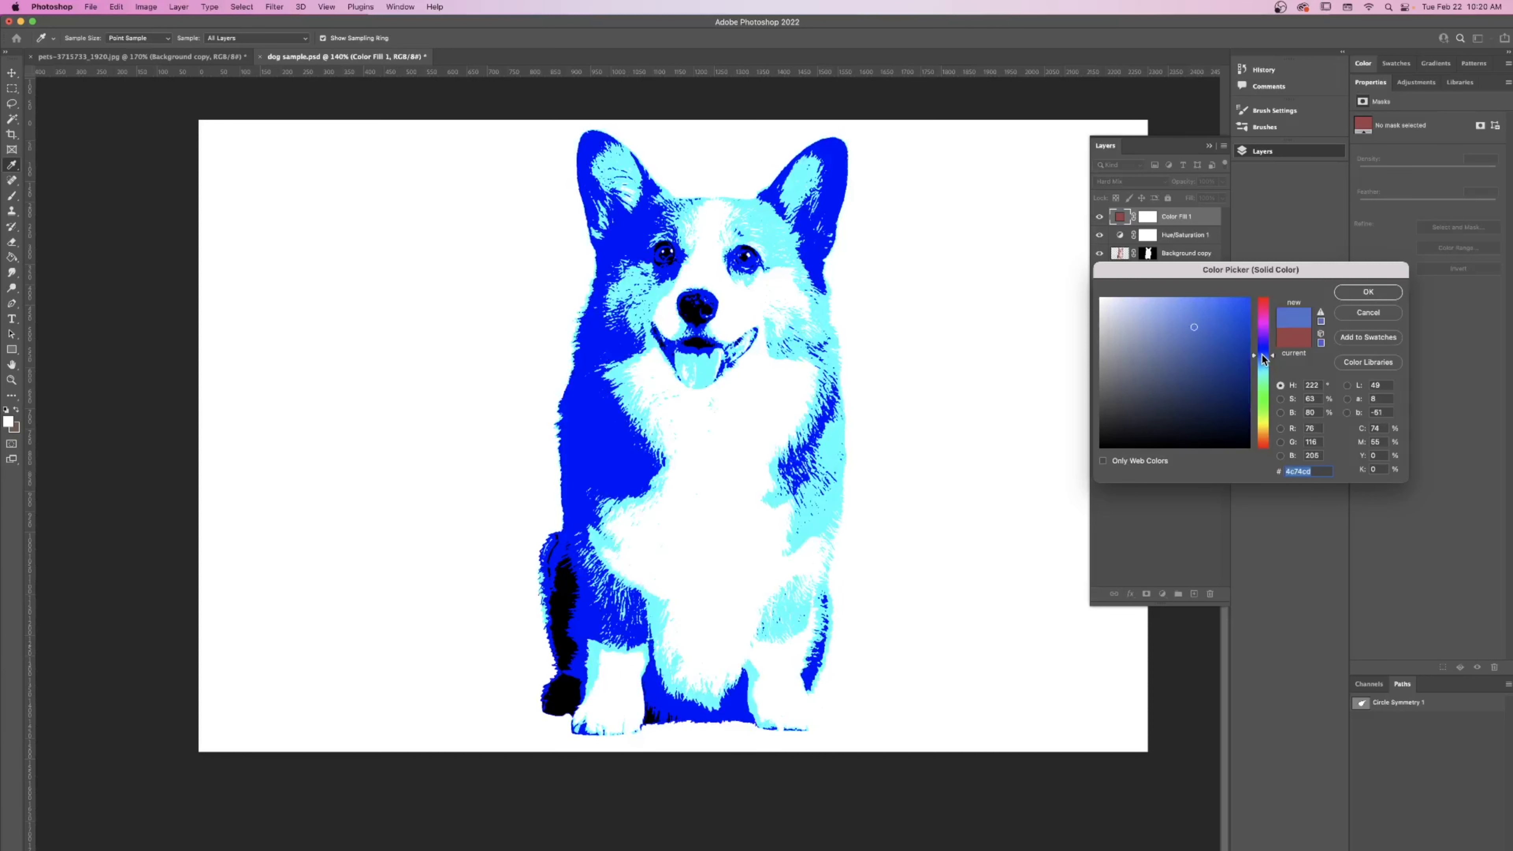
click(1360, 291)
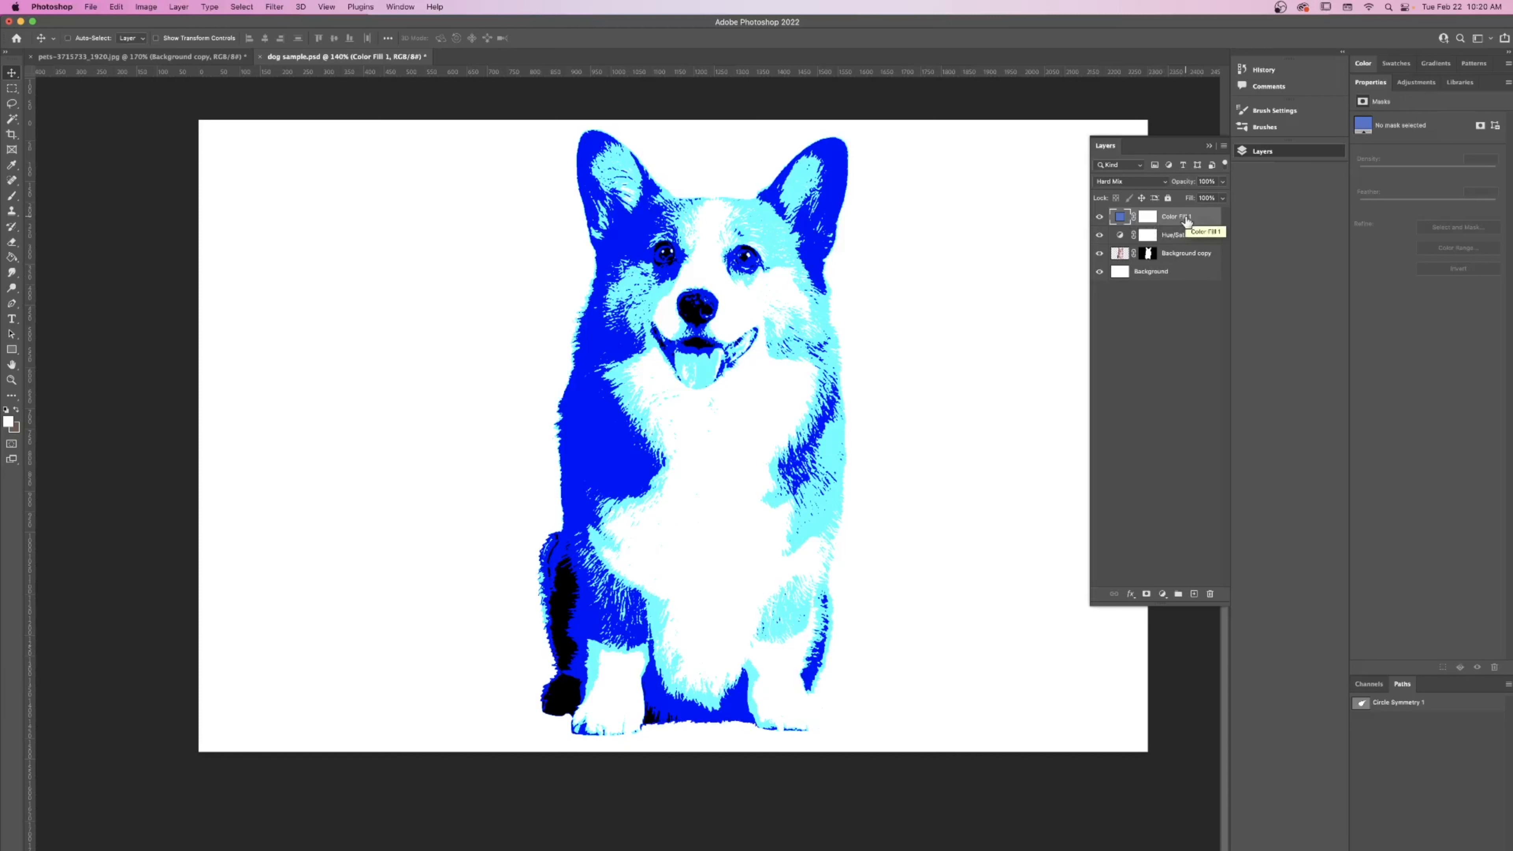
- Set the Color Fill 1 layer's color to purple #7850d3
double_click(1119, 216)
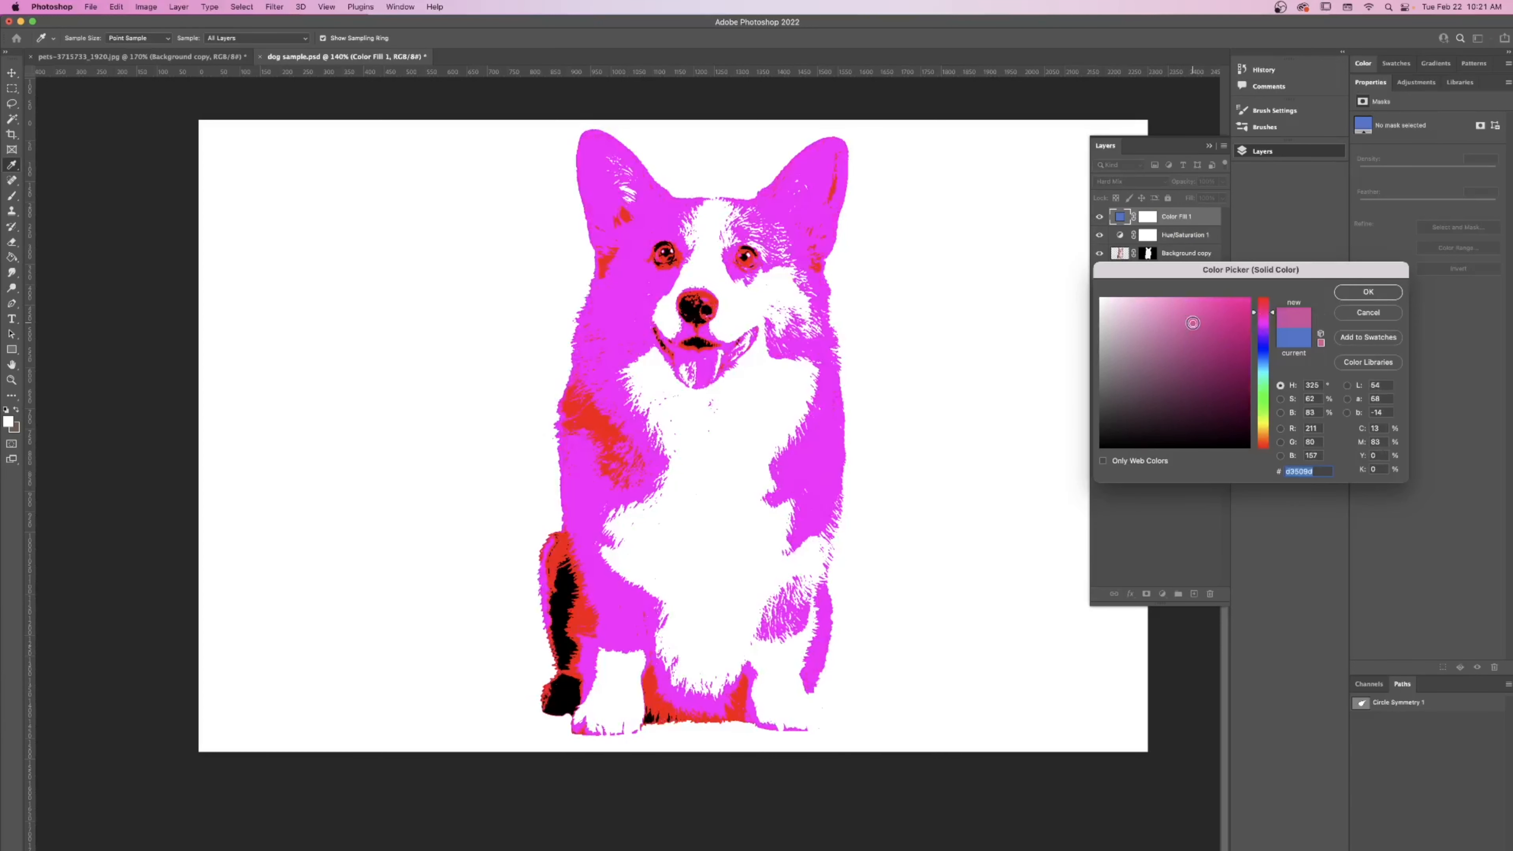
click(1264, 340)
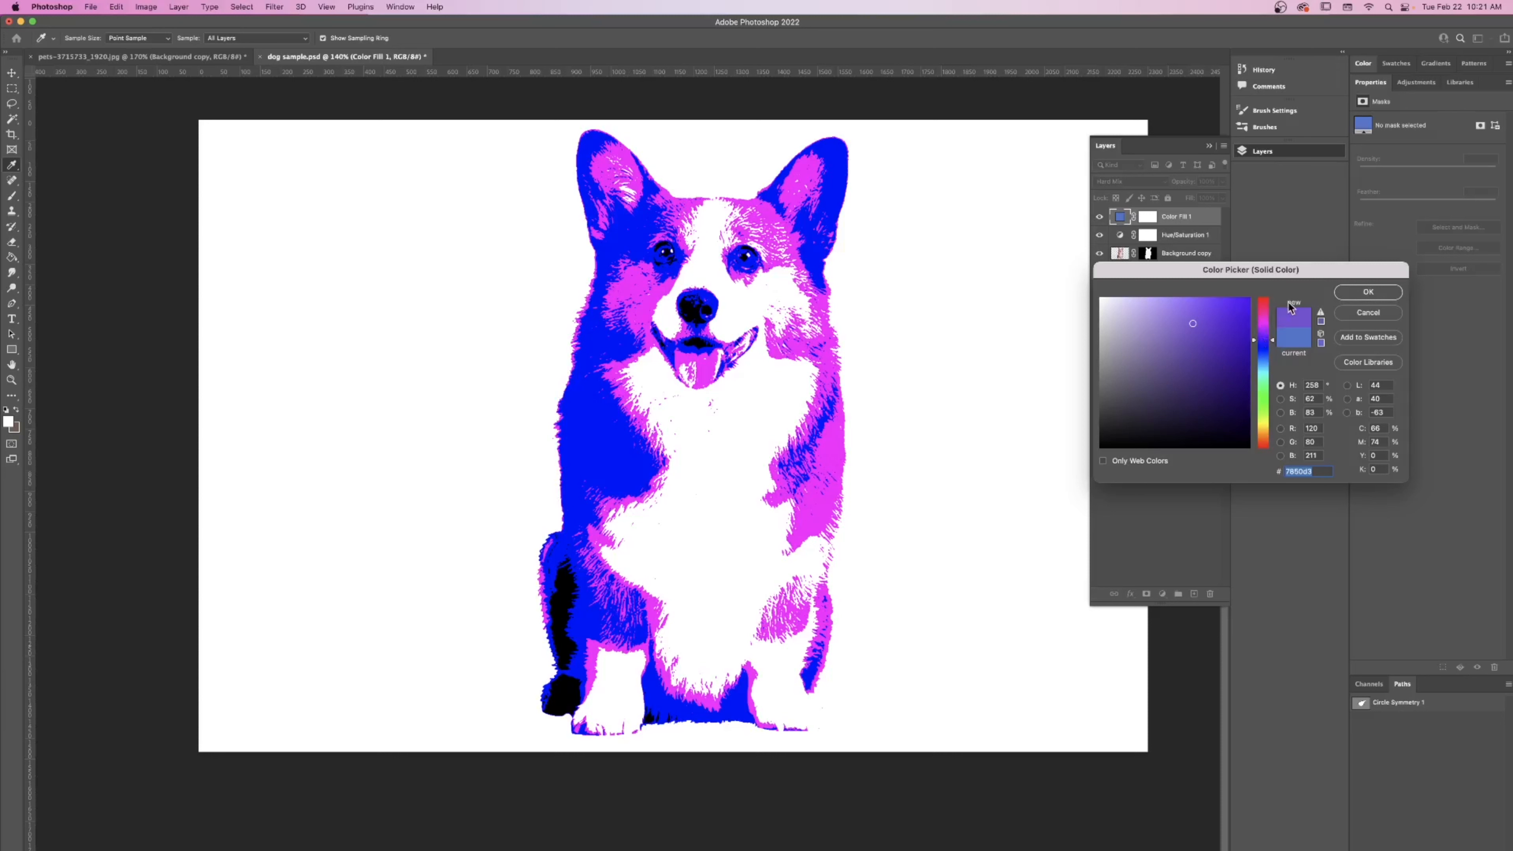
click(1364, 293)
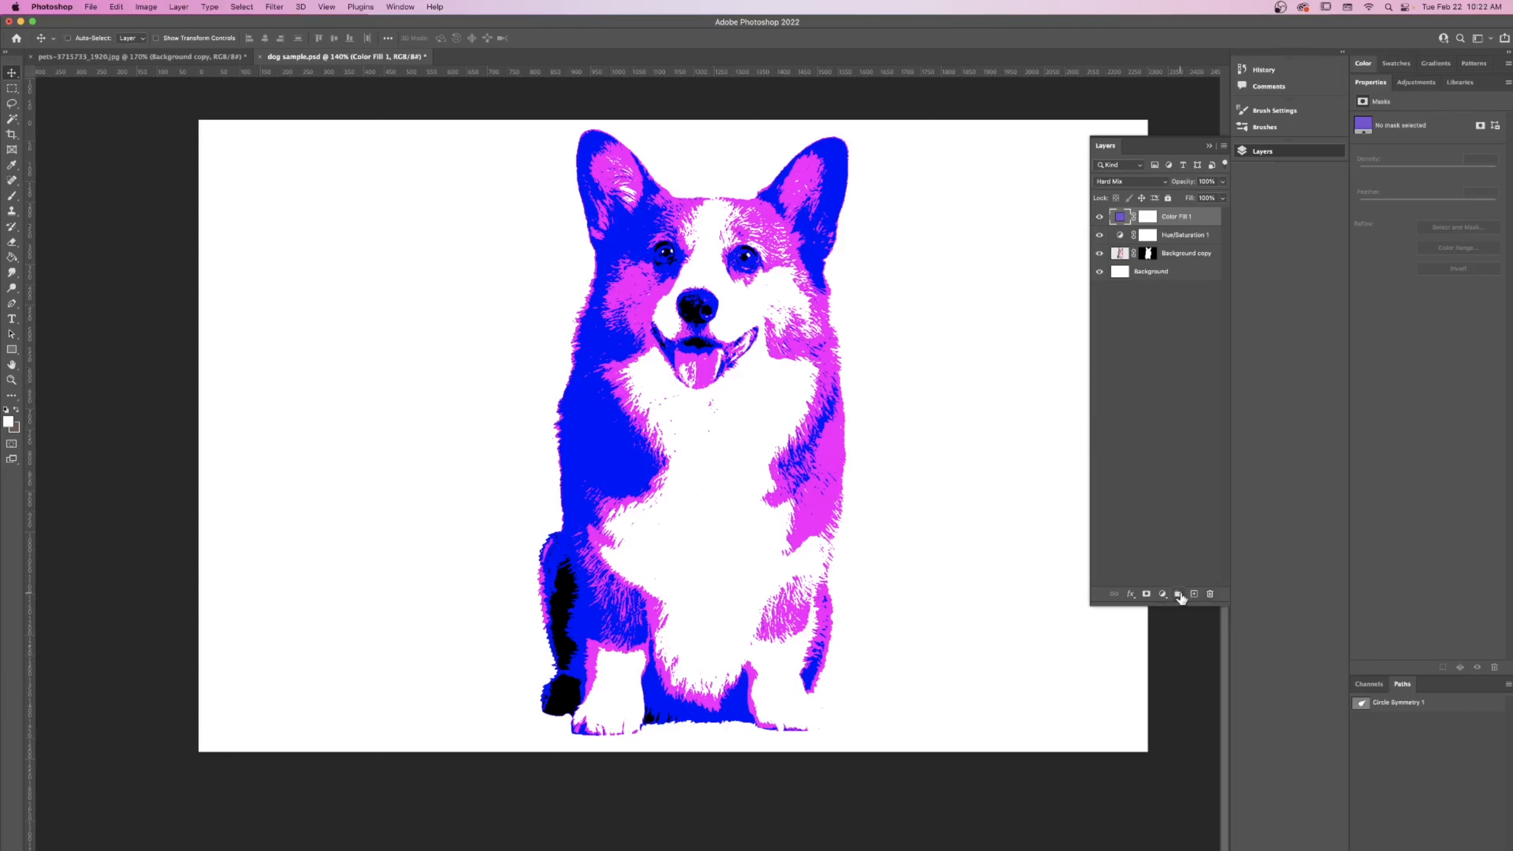
- Add a Black & White adjustment layer above Color Fill 1 with Blues at 40 and Magentas at 60
click(1162, 595)
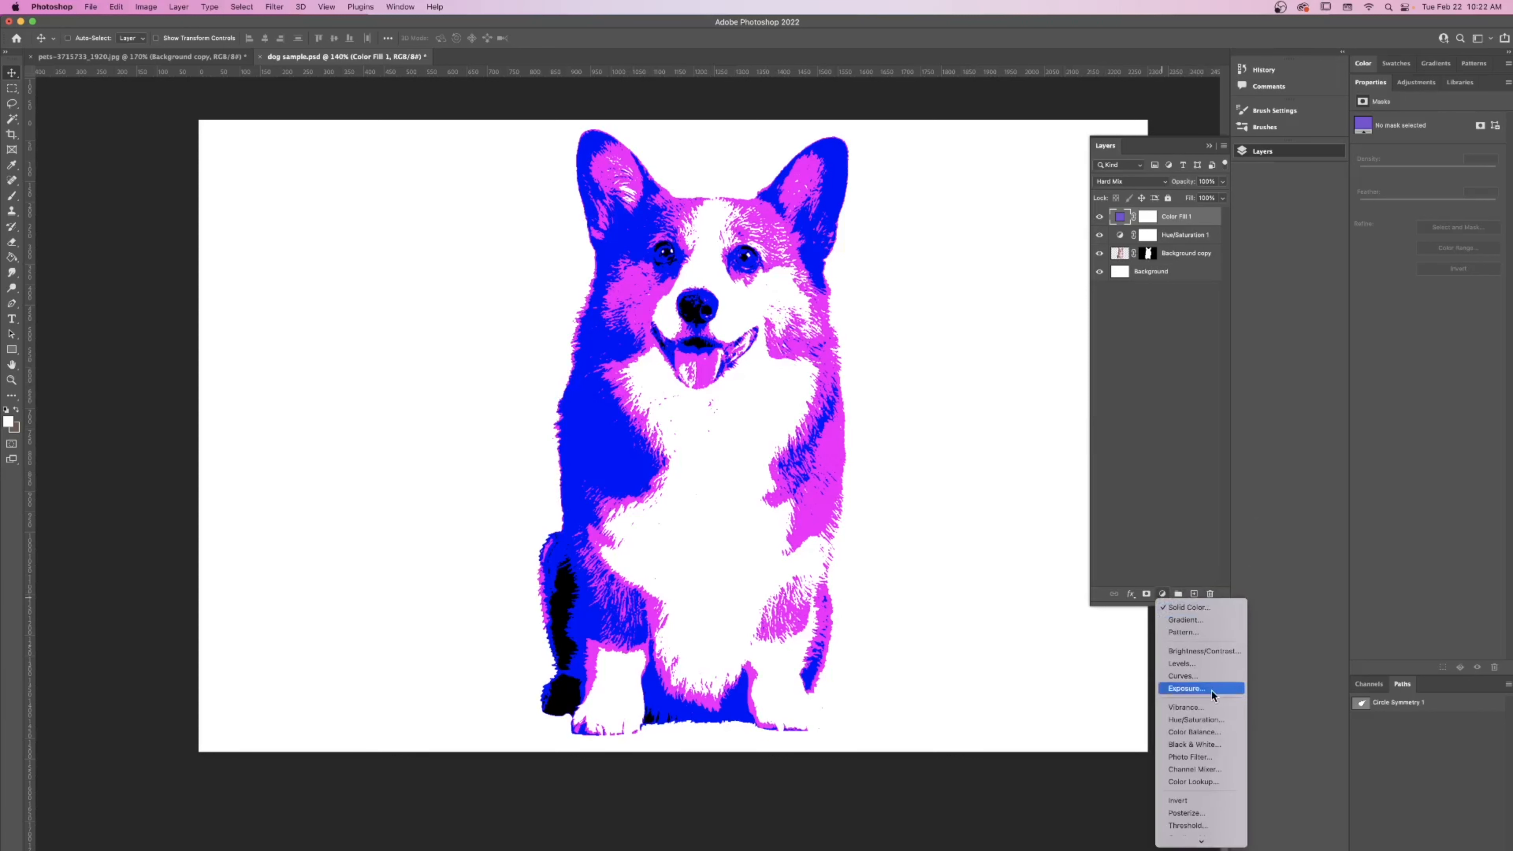
click(1212, 747)
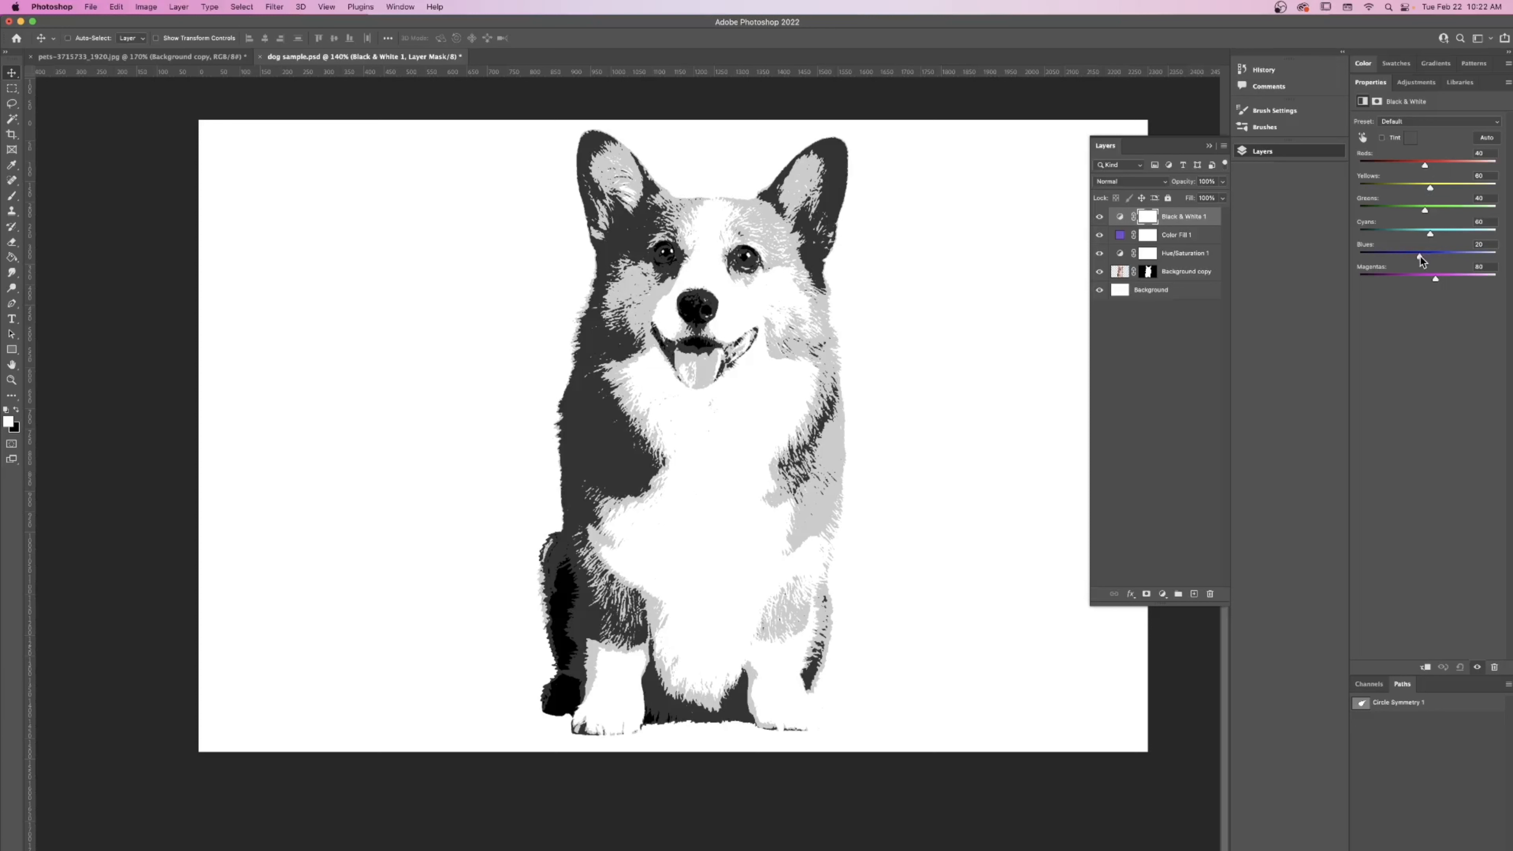
mouse_move(1420, 260)
mouse_down()
mouse_move(1439, 261)
mouse_move(1425, 260)
mouse_move(1430, 277)
mouse_up()
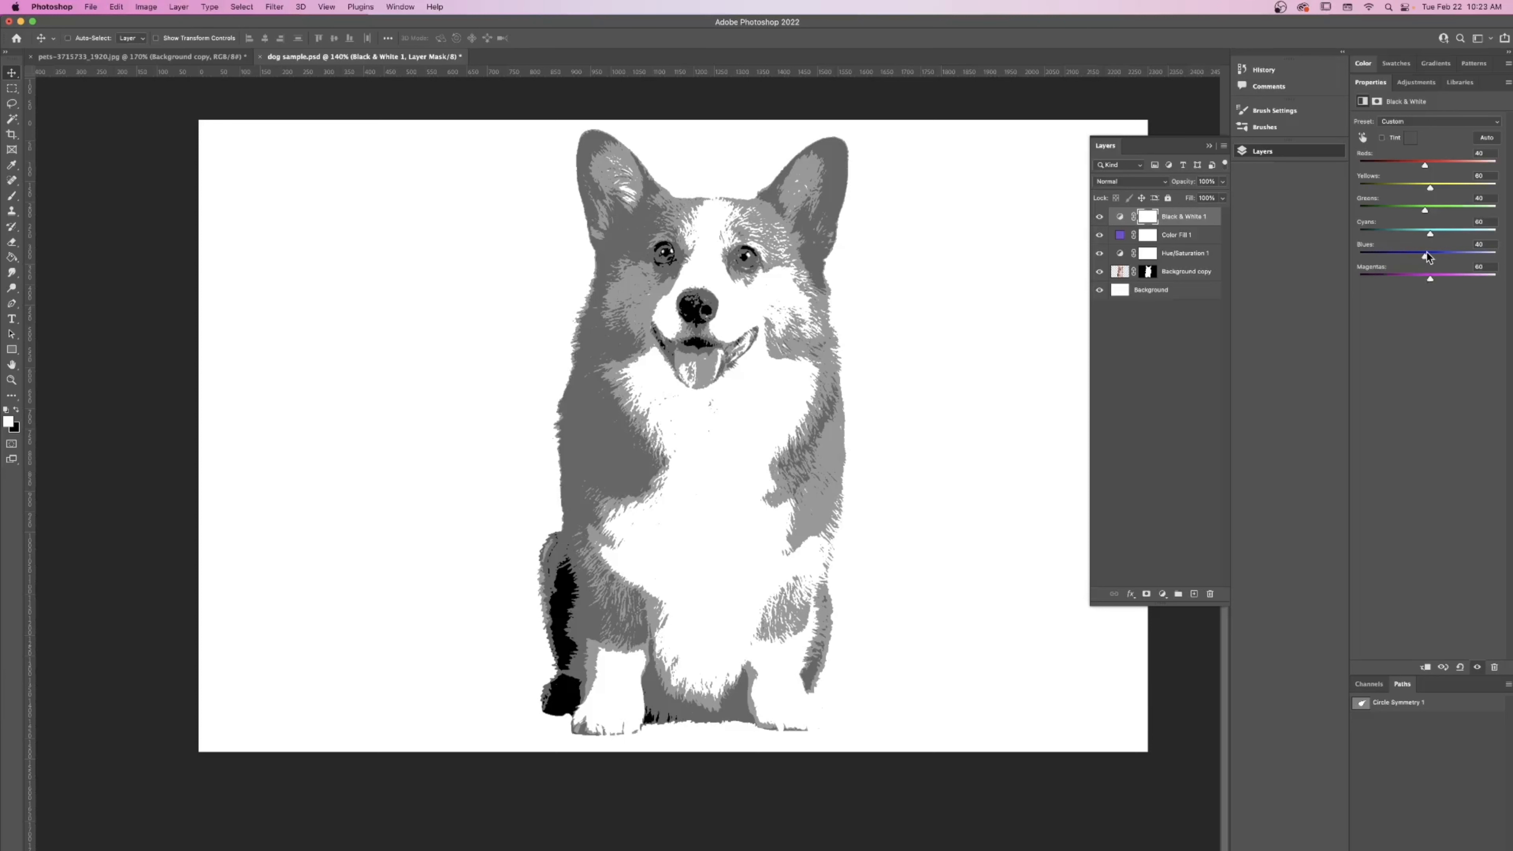
- Compare the corgi with and without the Black & White 1 adjustment
click(1161, 234)
click(1099, 217)
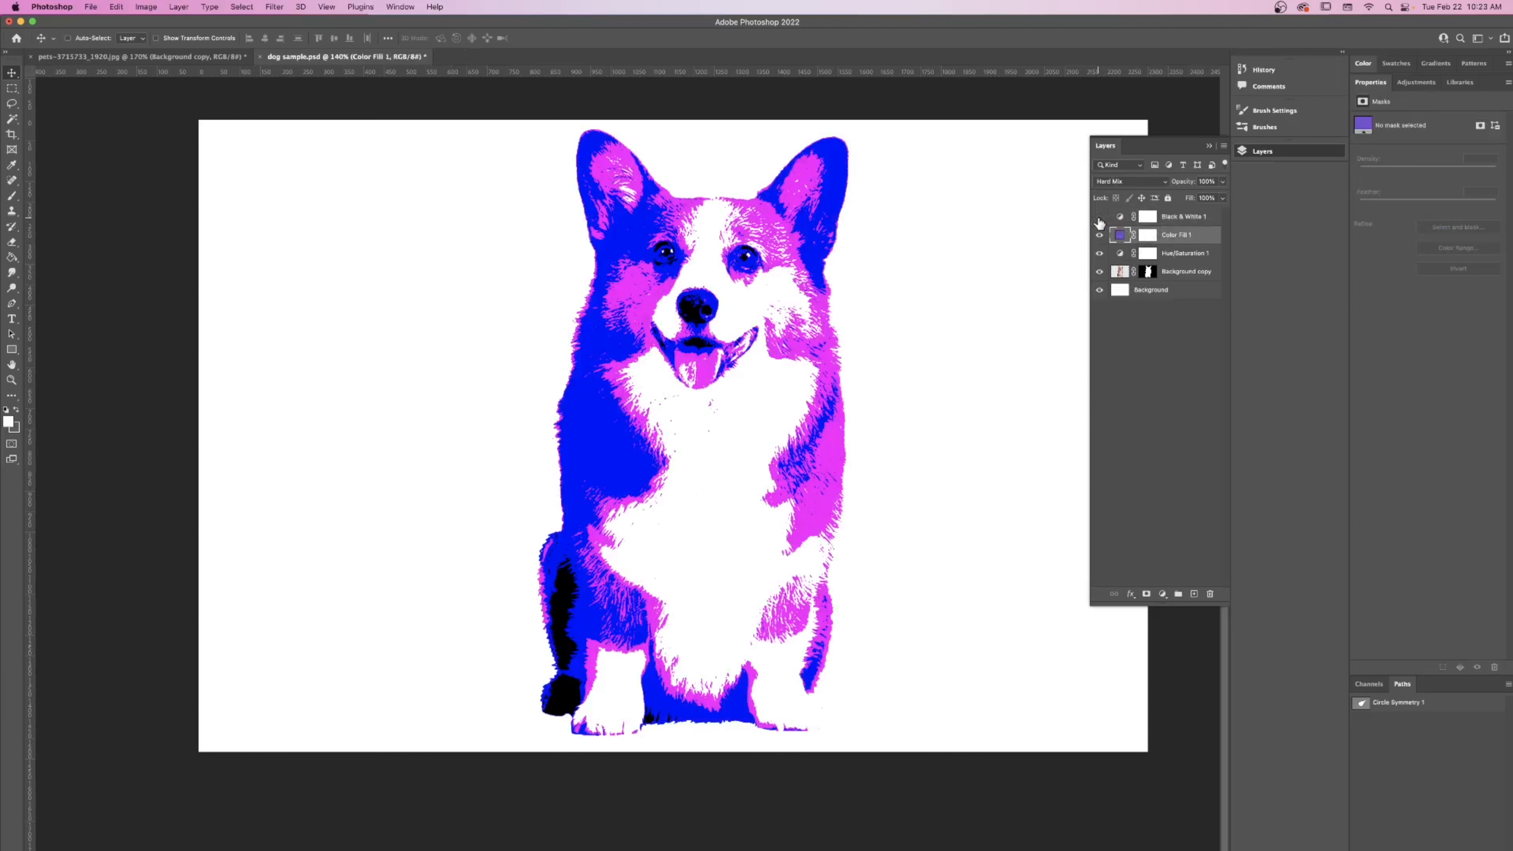
click(1099, 218)
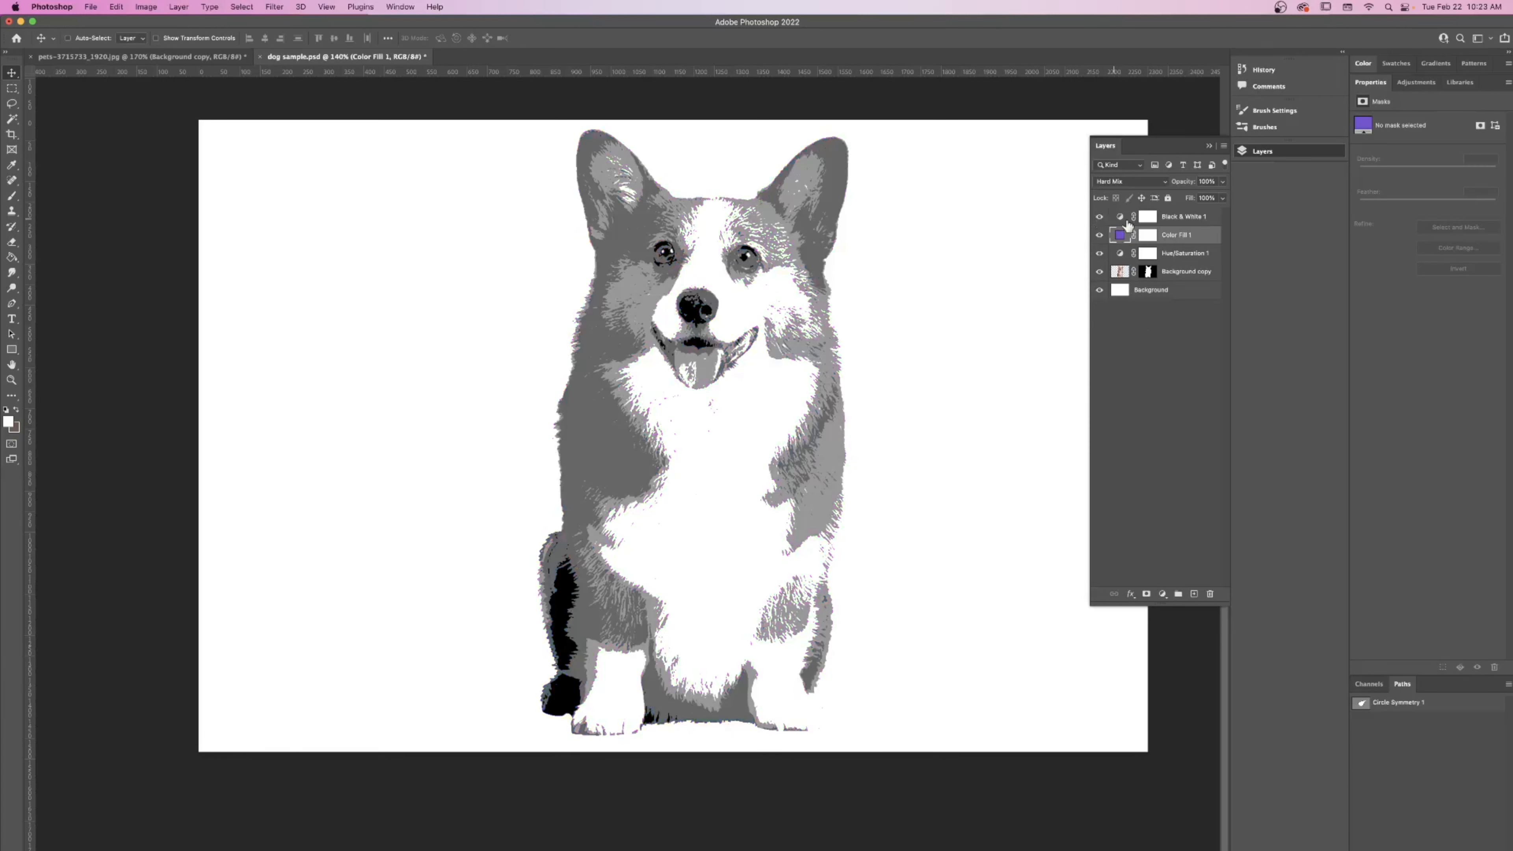
- Add a Gradient Map adjustment layer above Black & White 1 and apply the custom black, blue, pink and white gradient preset
click(1147, 216)
click(1163, 595)
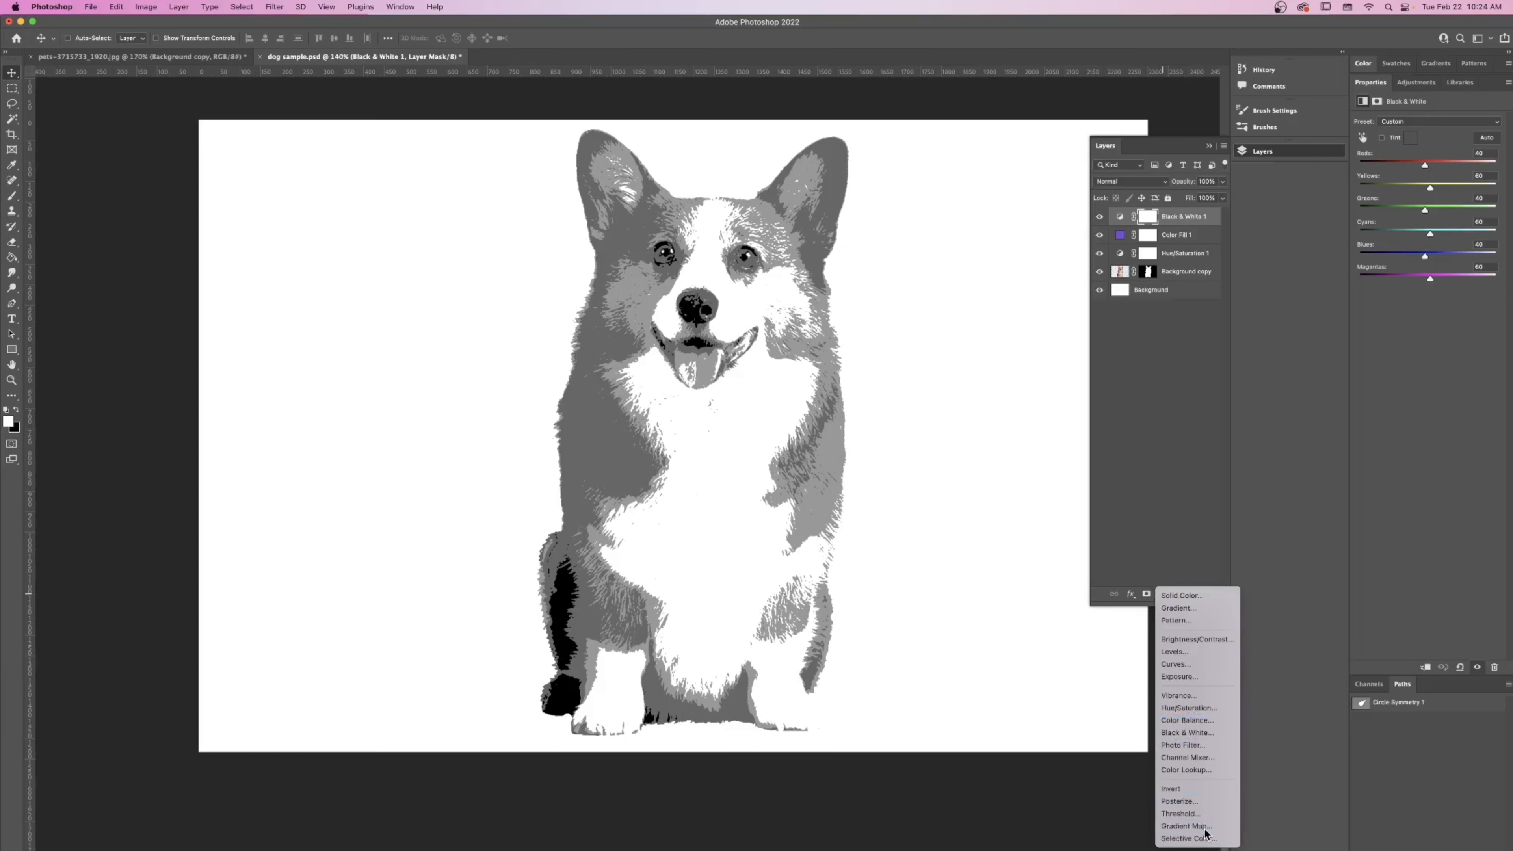
click(1187, 826)
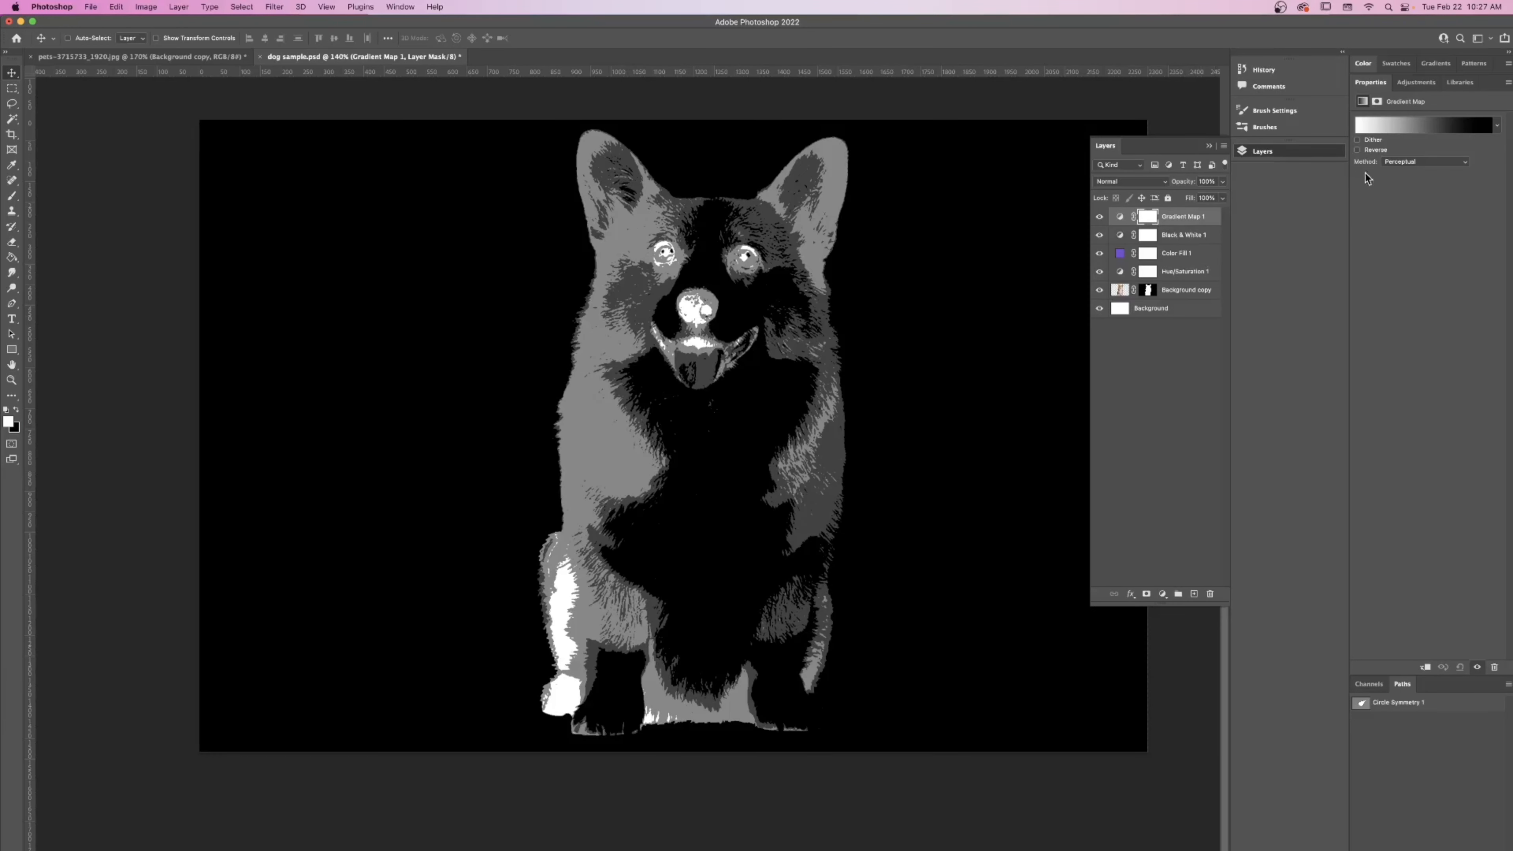
click(1399, 123)
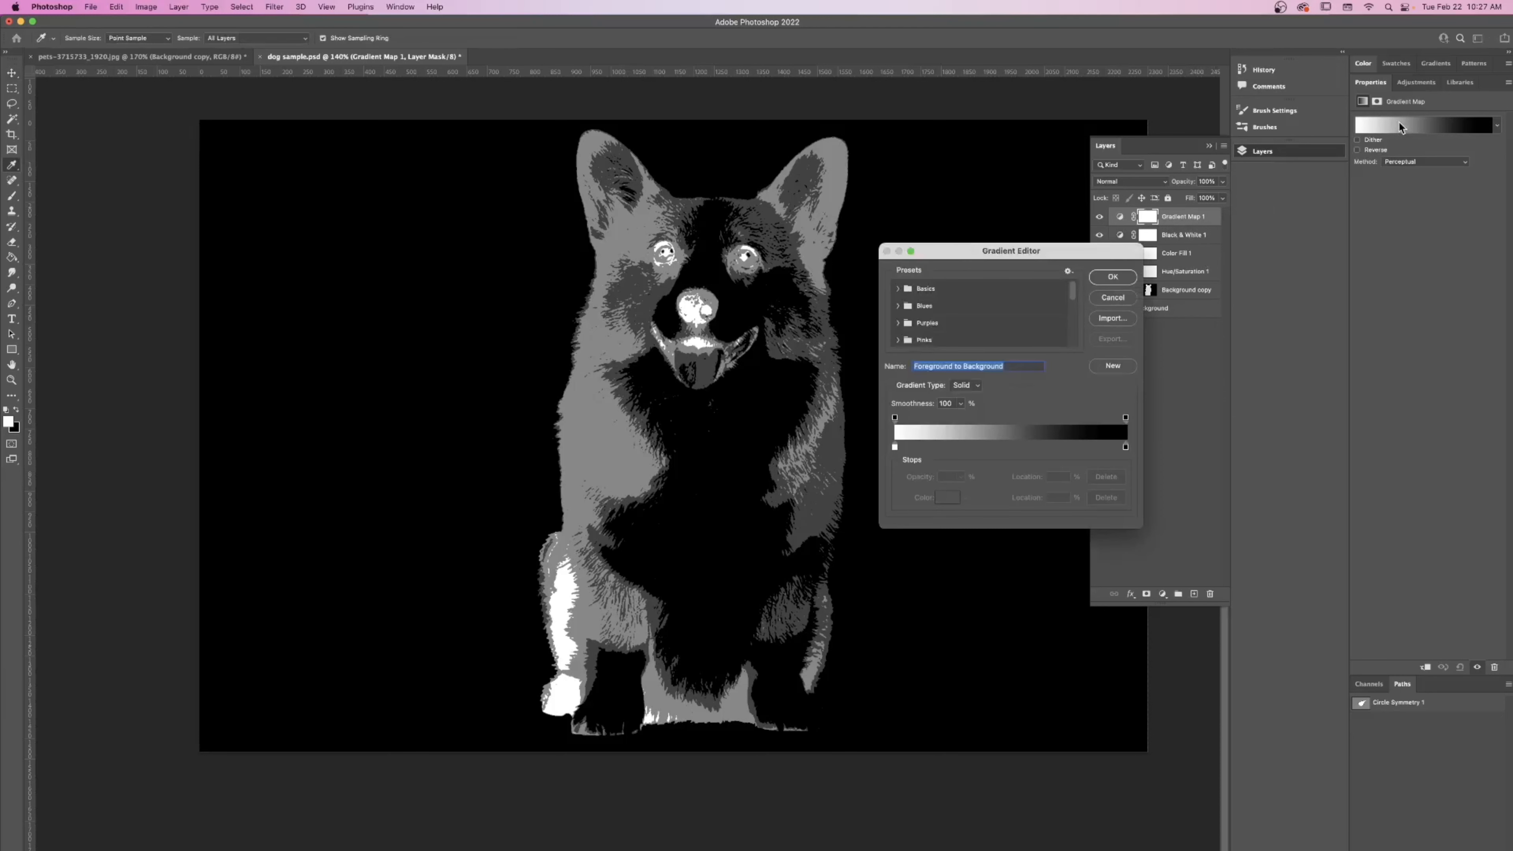
scroll(969, 324, down, 5)
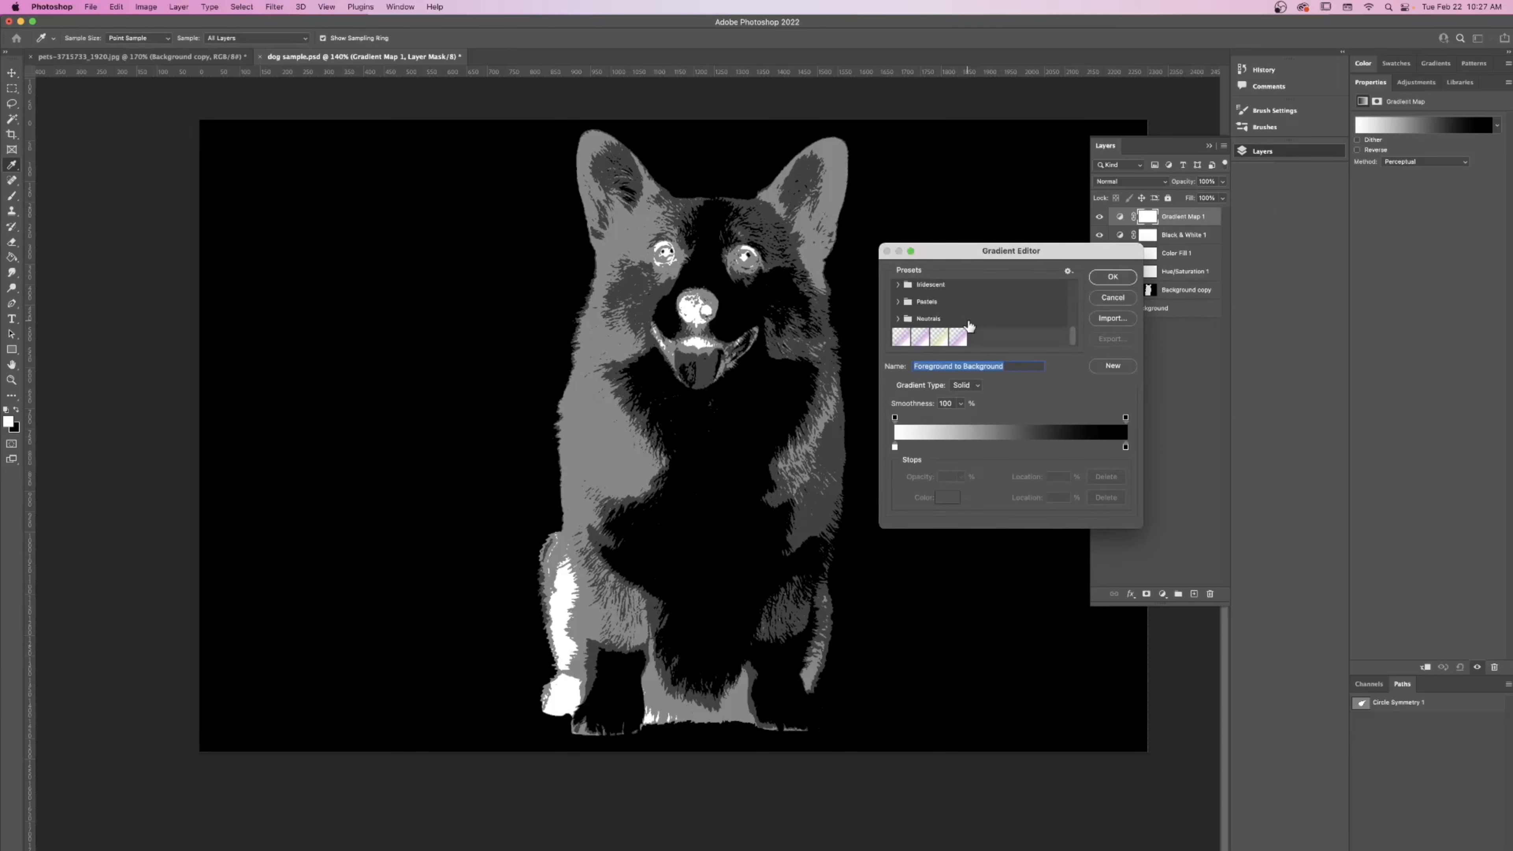
click(901, 340)
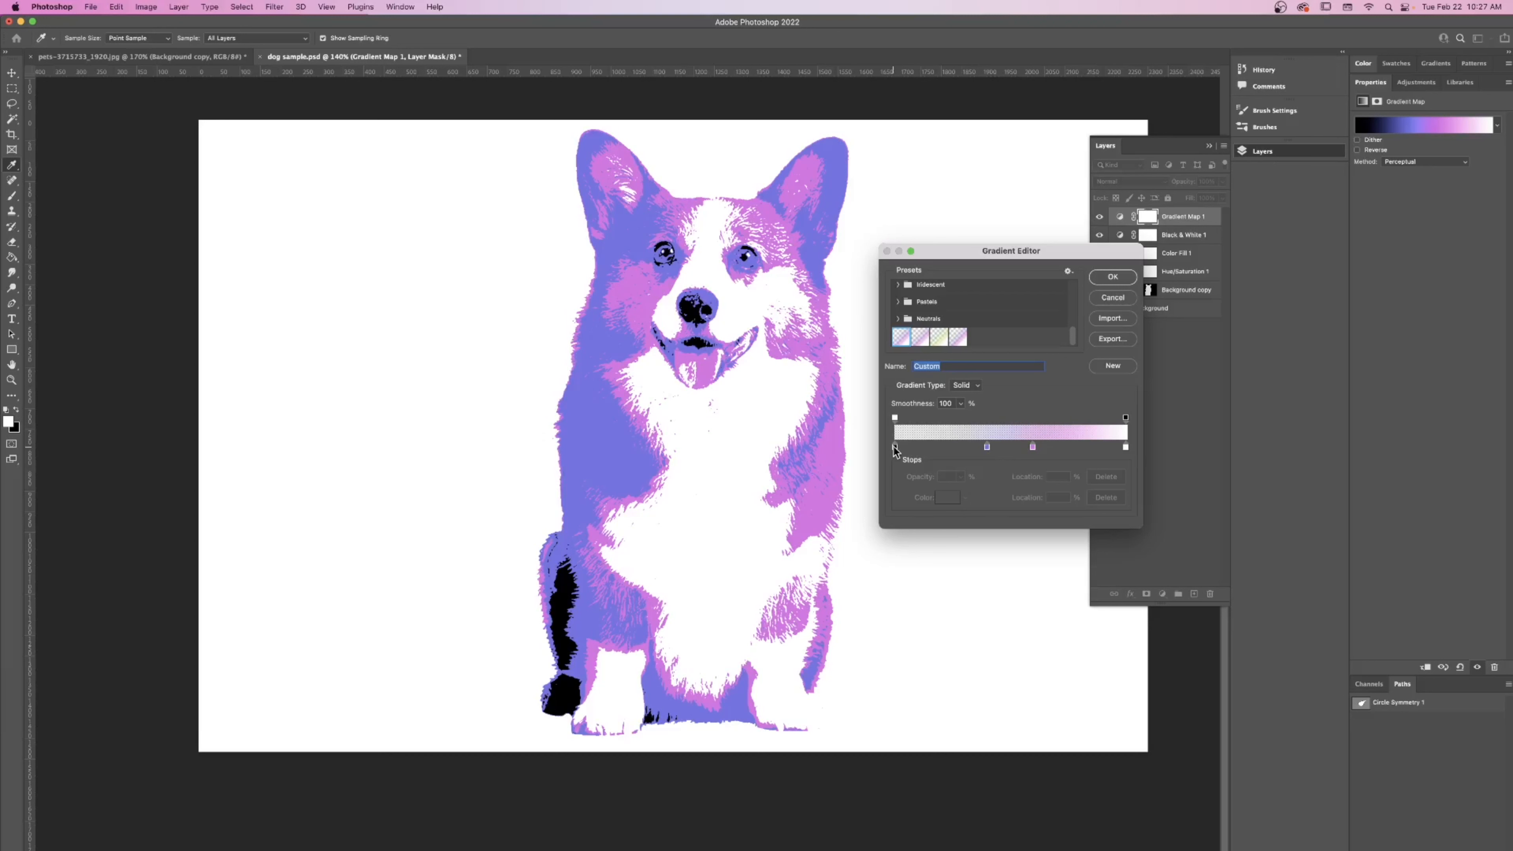
- Inspect the gradient's opacity stop and its blue and pink color stops in the Gradient Editor
click(894, 418)
drag(926, 477, 876, 477)
click(986, 447)
click(1032, 447)
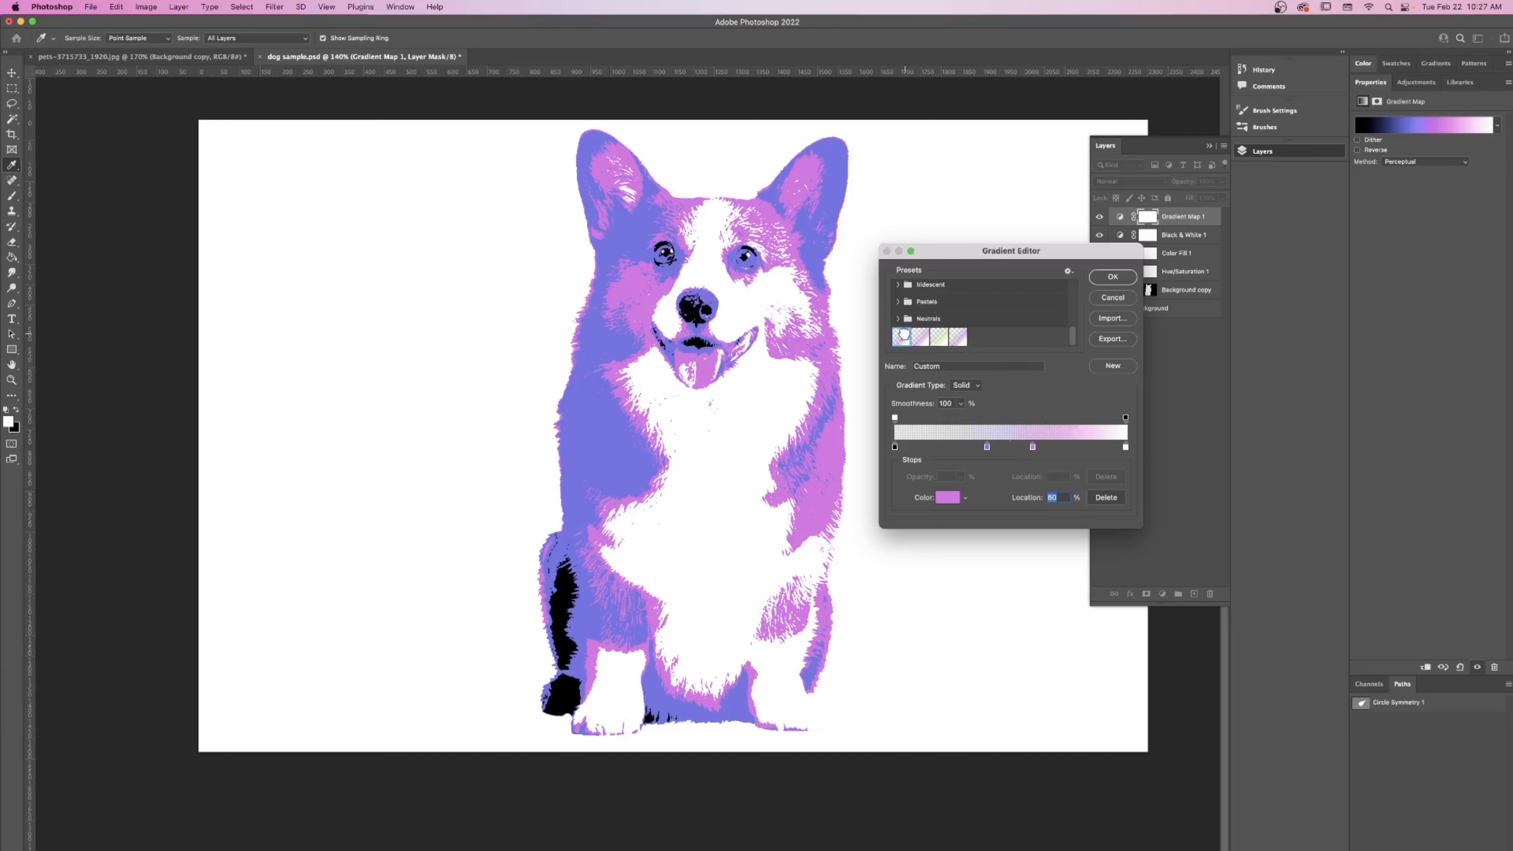
- Try the green-yellow and the last custom gradient presets on the corgi, then reapply the first blue-pink preset
click(946, 338)
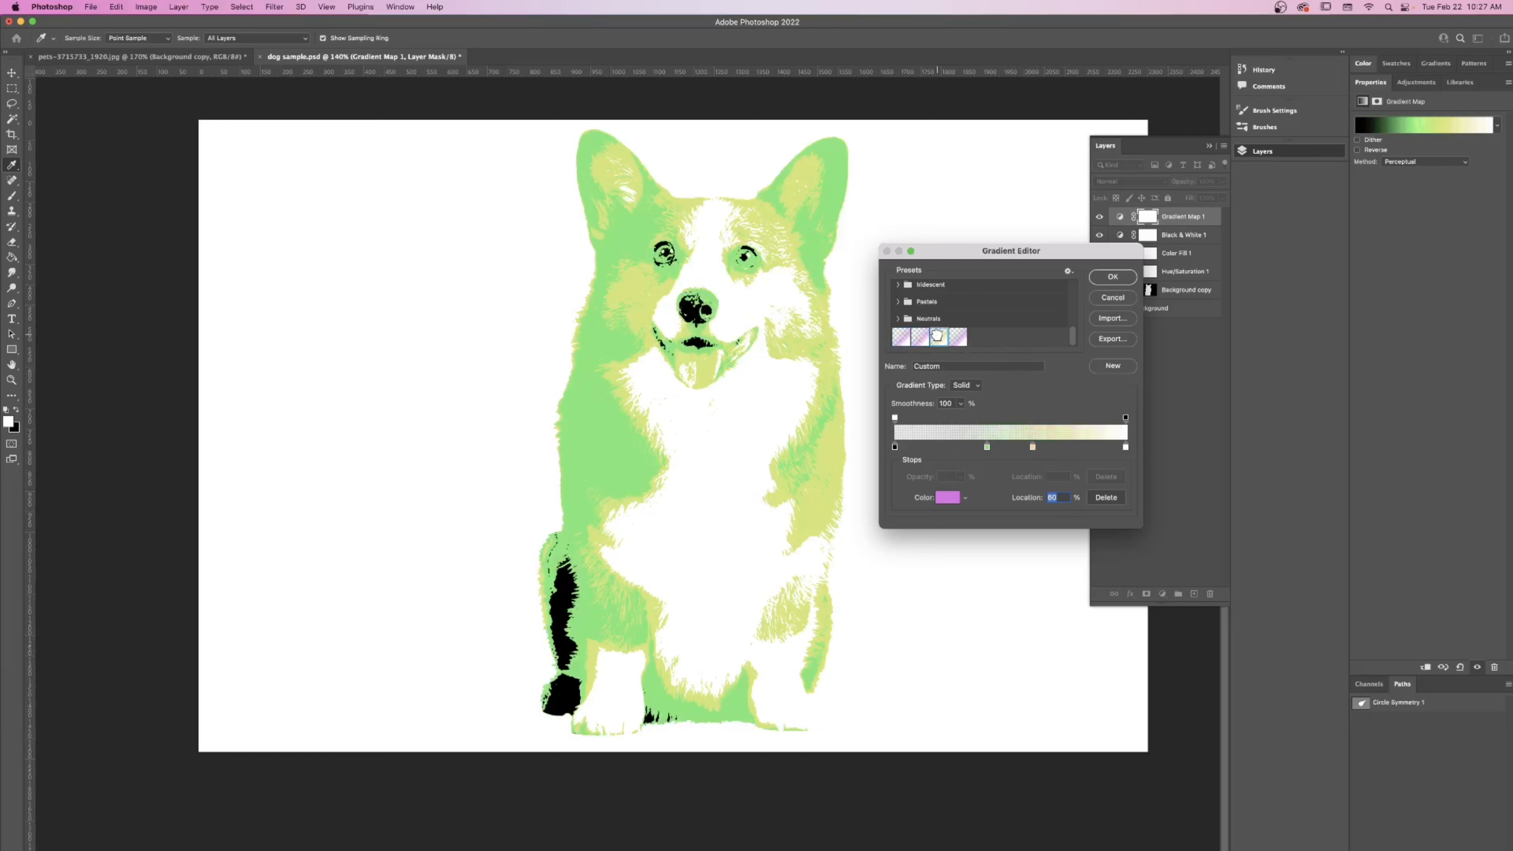
click(957, 337)
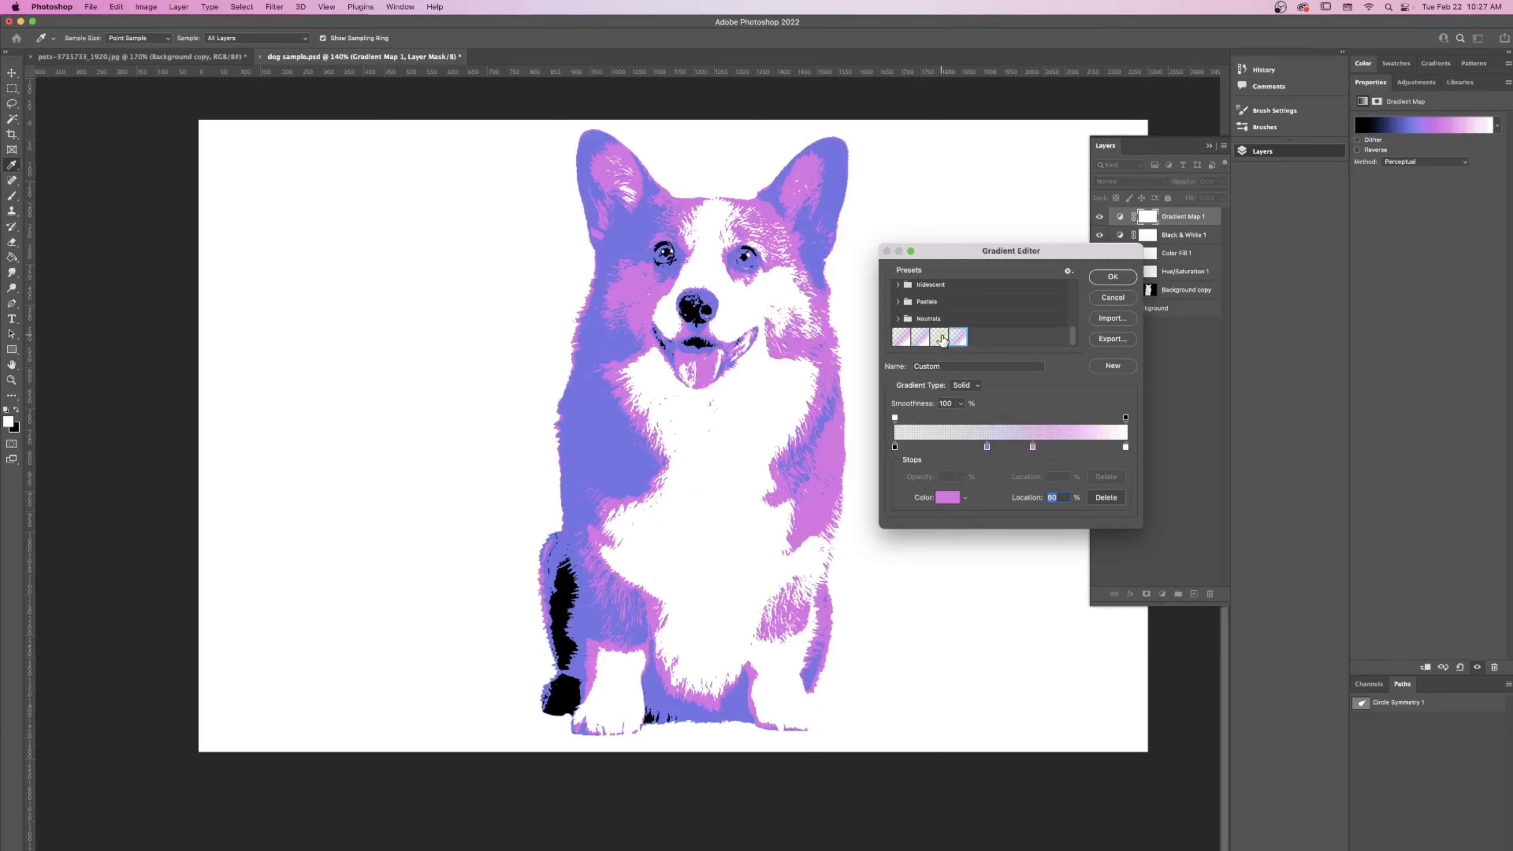
click(905, 337)
scroll(1049, 392, up, 12)
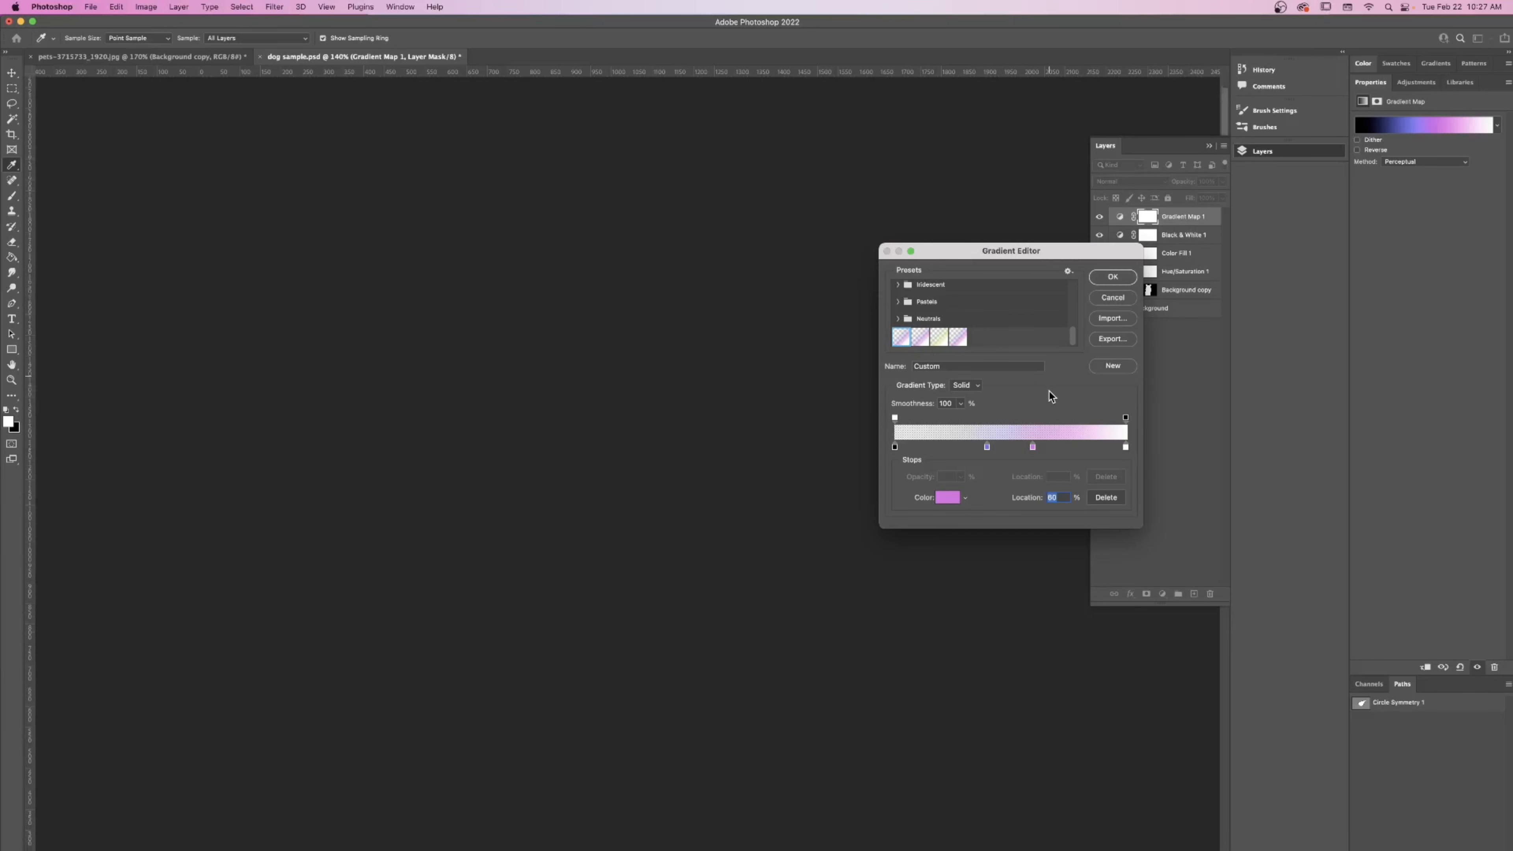
- Browse the preset folders in the Gradient Editor and accept the custom blue-pink gradient for the Gradient Map layer
scroll(1050, 392, down, 2)
scroll(1050, 392, down, 10)
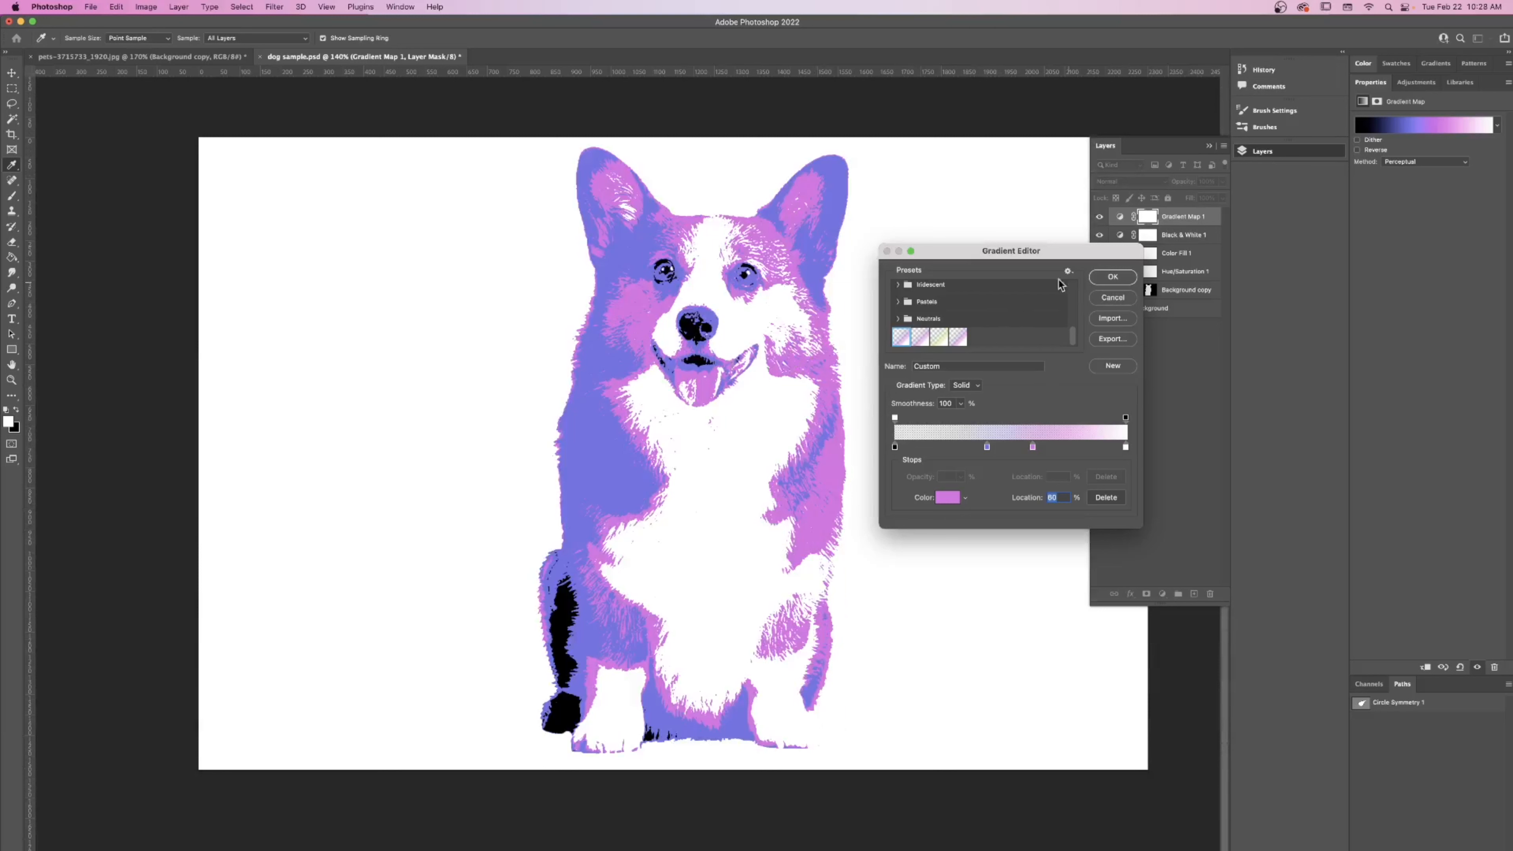
scroll(959, 316, up, 5)
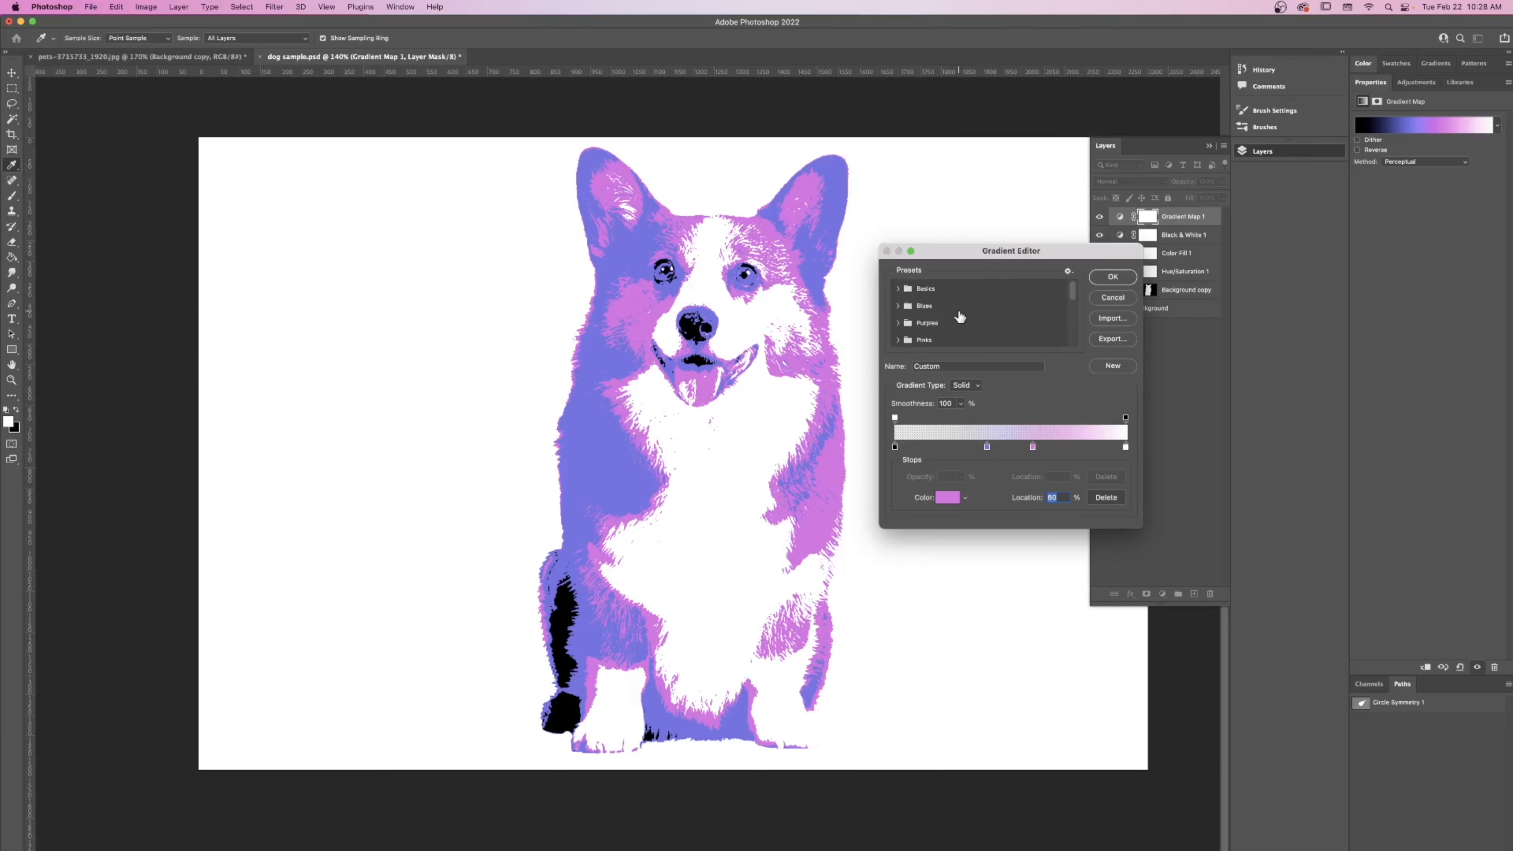
click(1100, 278)
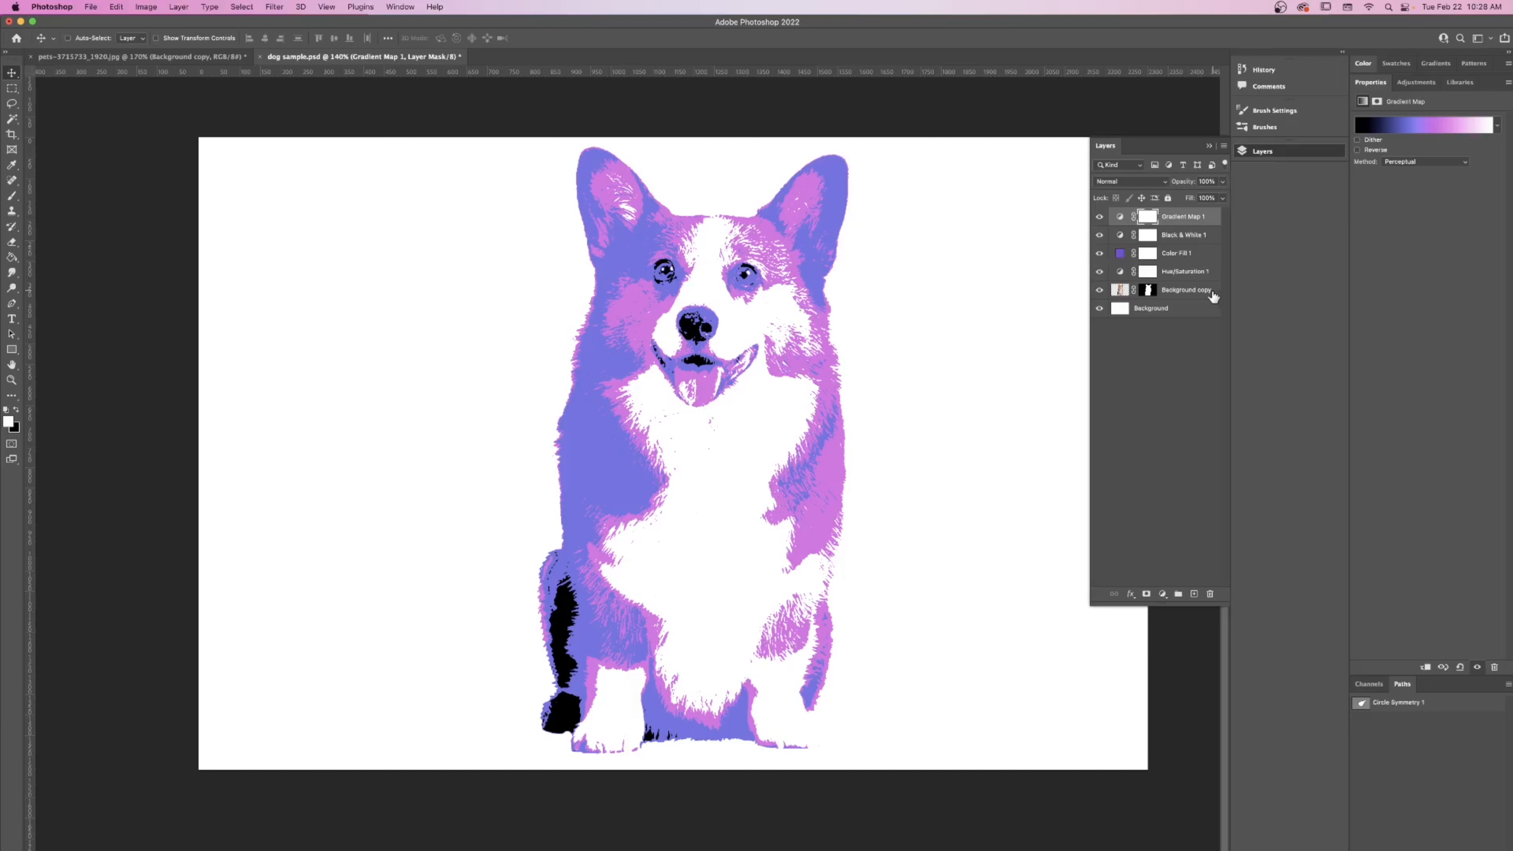
click(1424, 125)
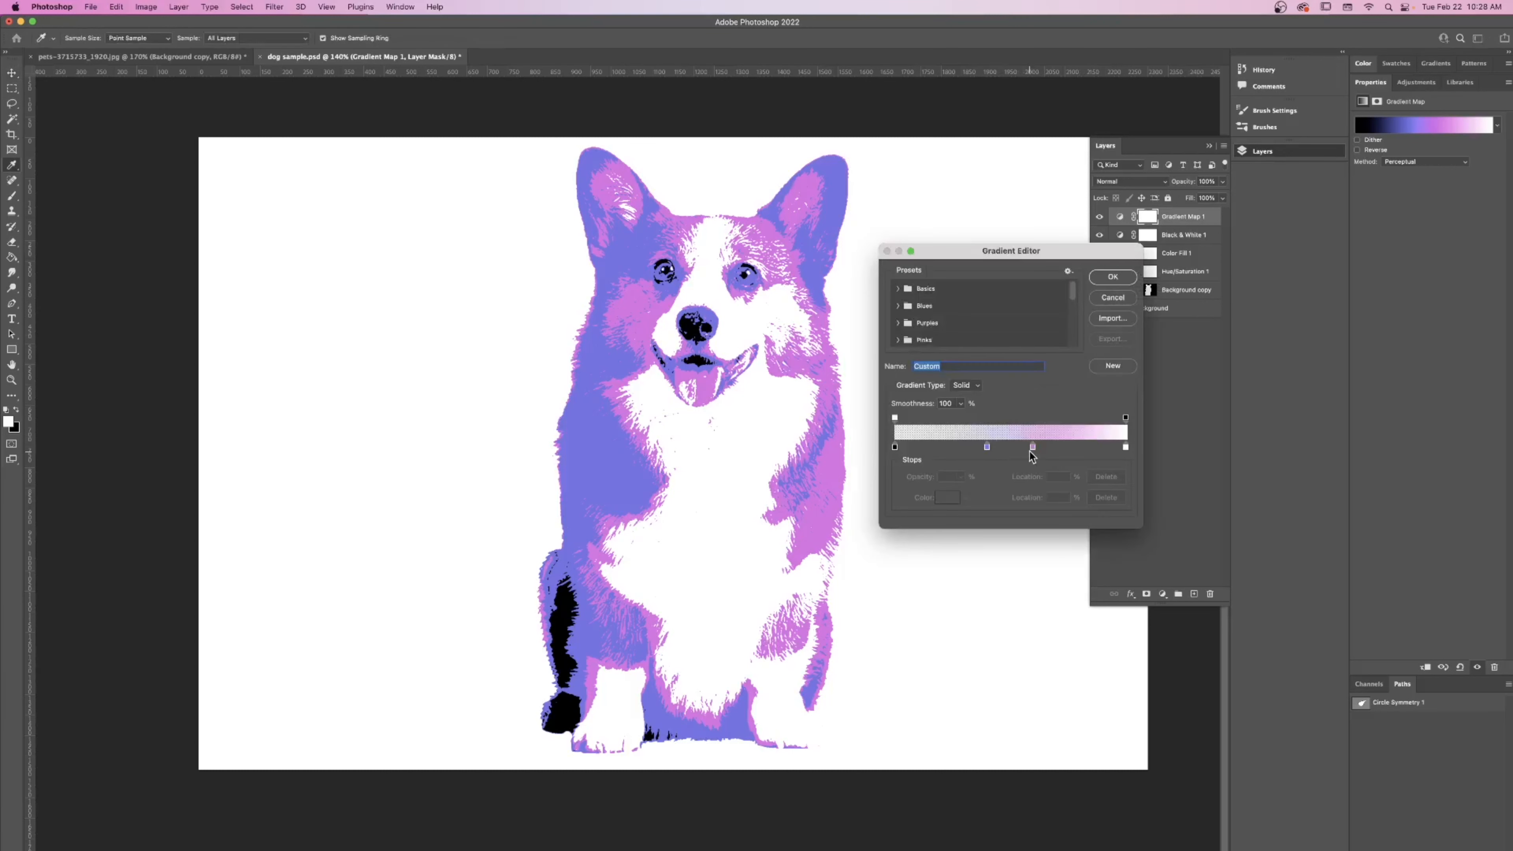
click(1109, 298)
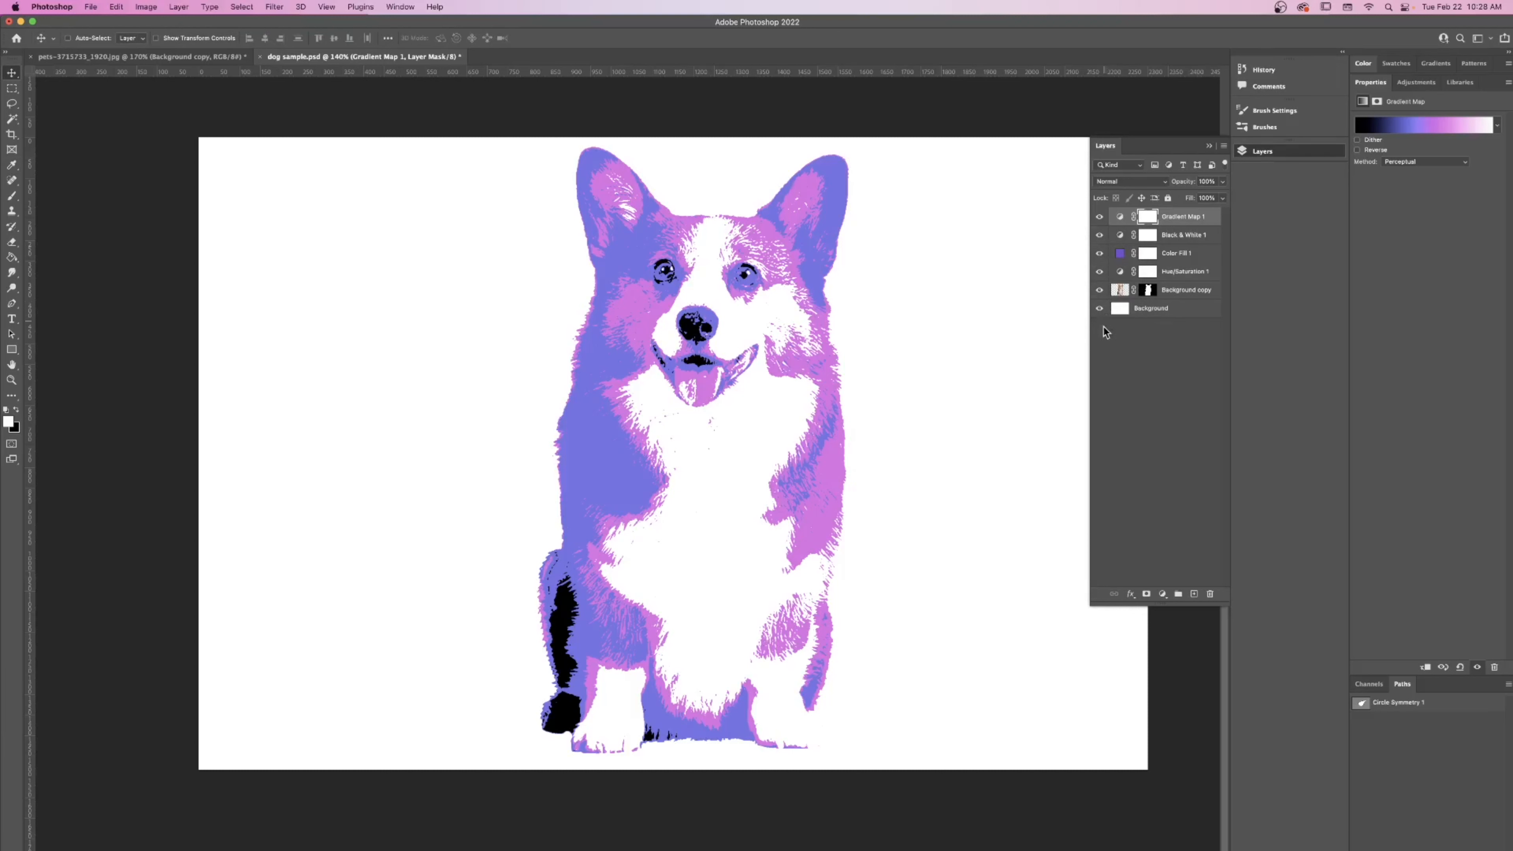
- Convert the masked Background copy layer to a smart object
click(1121, 291)
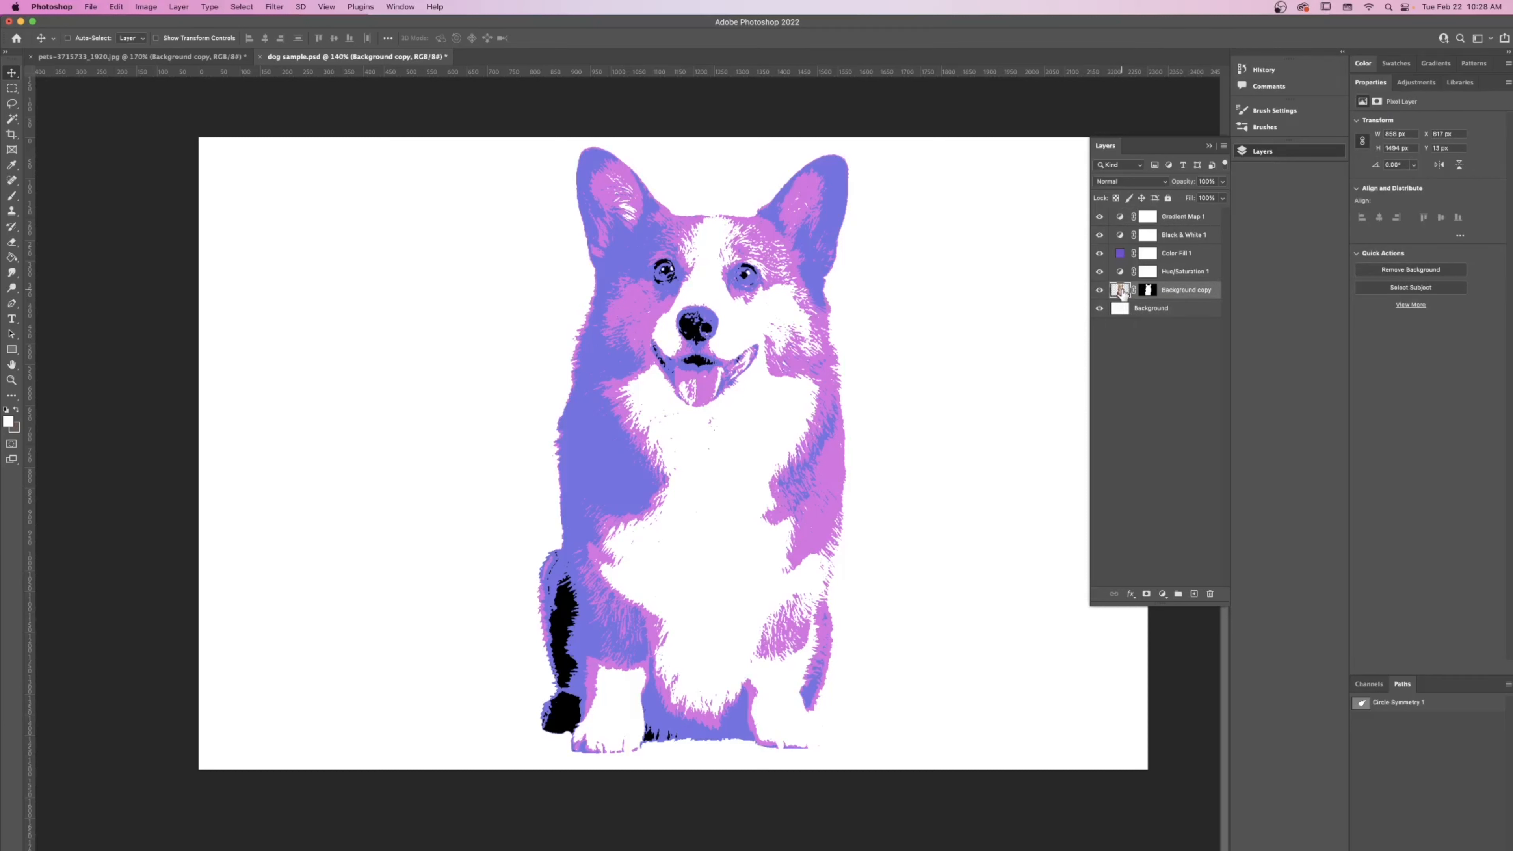
click(1223, 146)
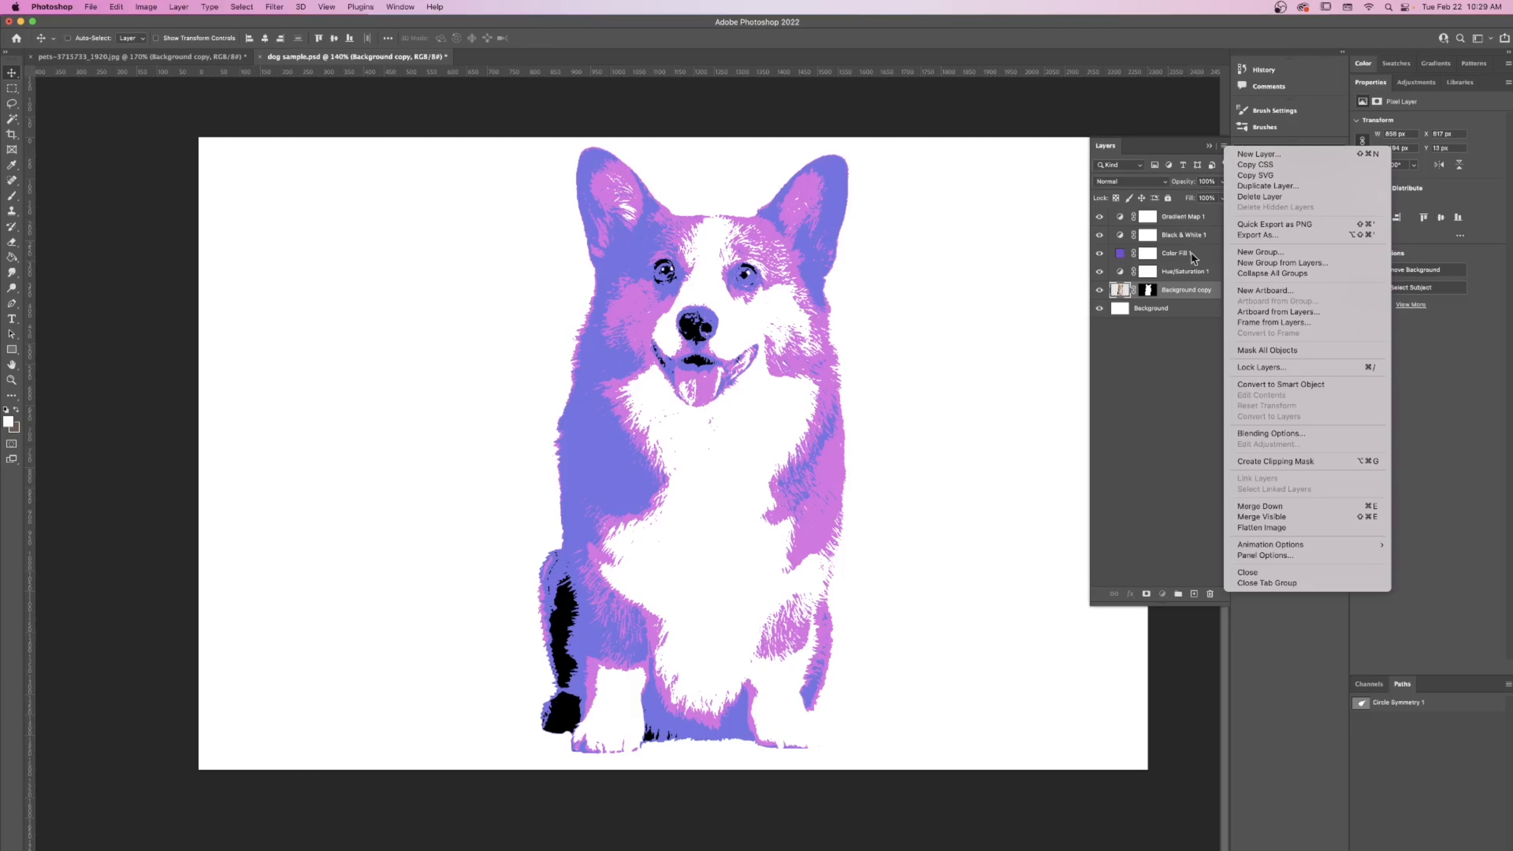
click(1243, 387)
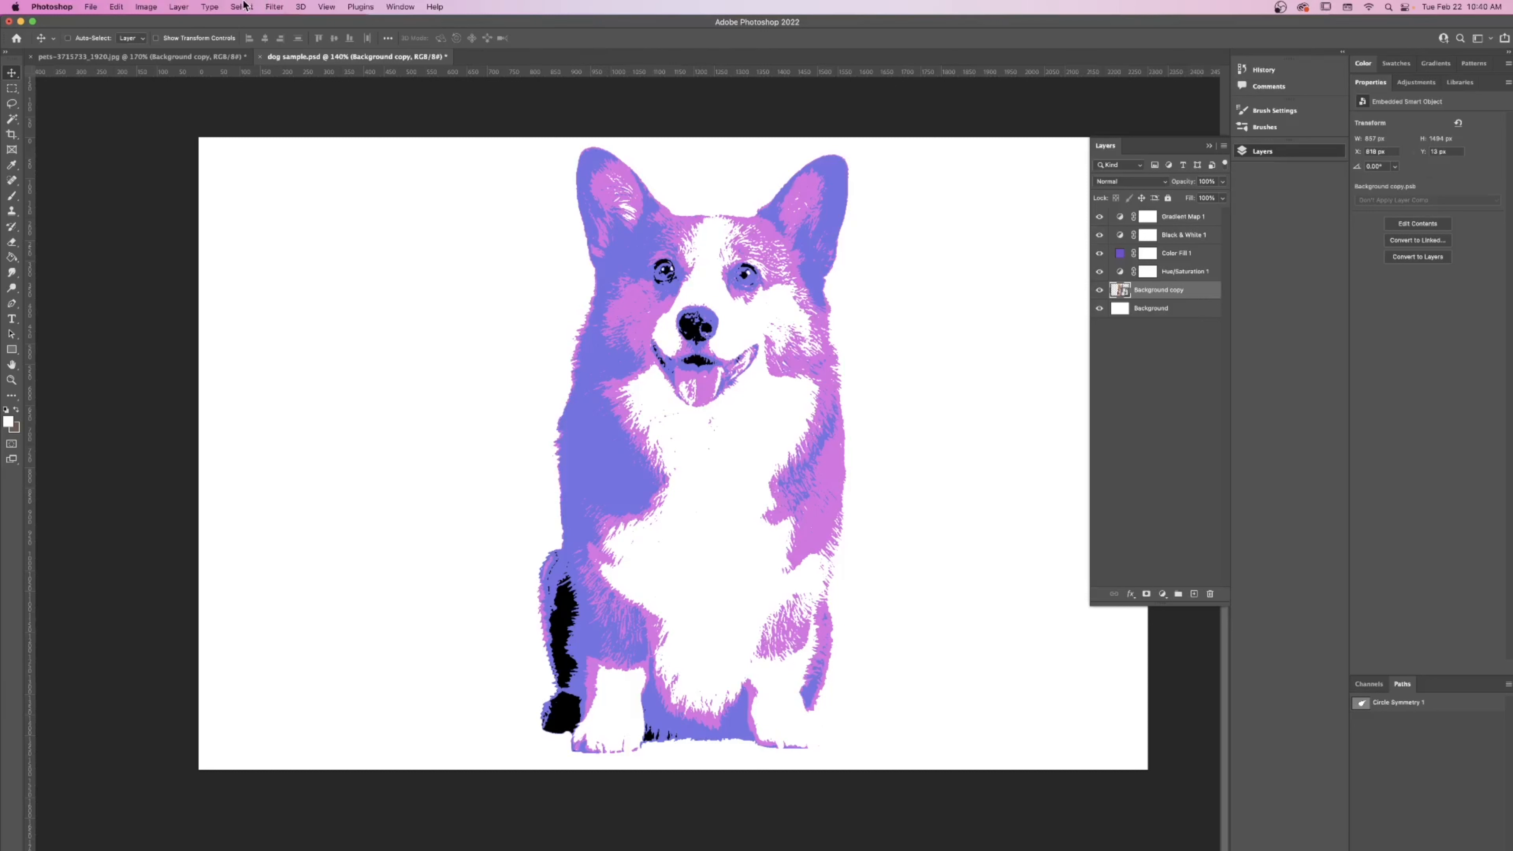
- Apply the Oil Paint filter to the Background copy smart object with Stylization and Cleanliness at 5.0
click(269, 6)
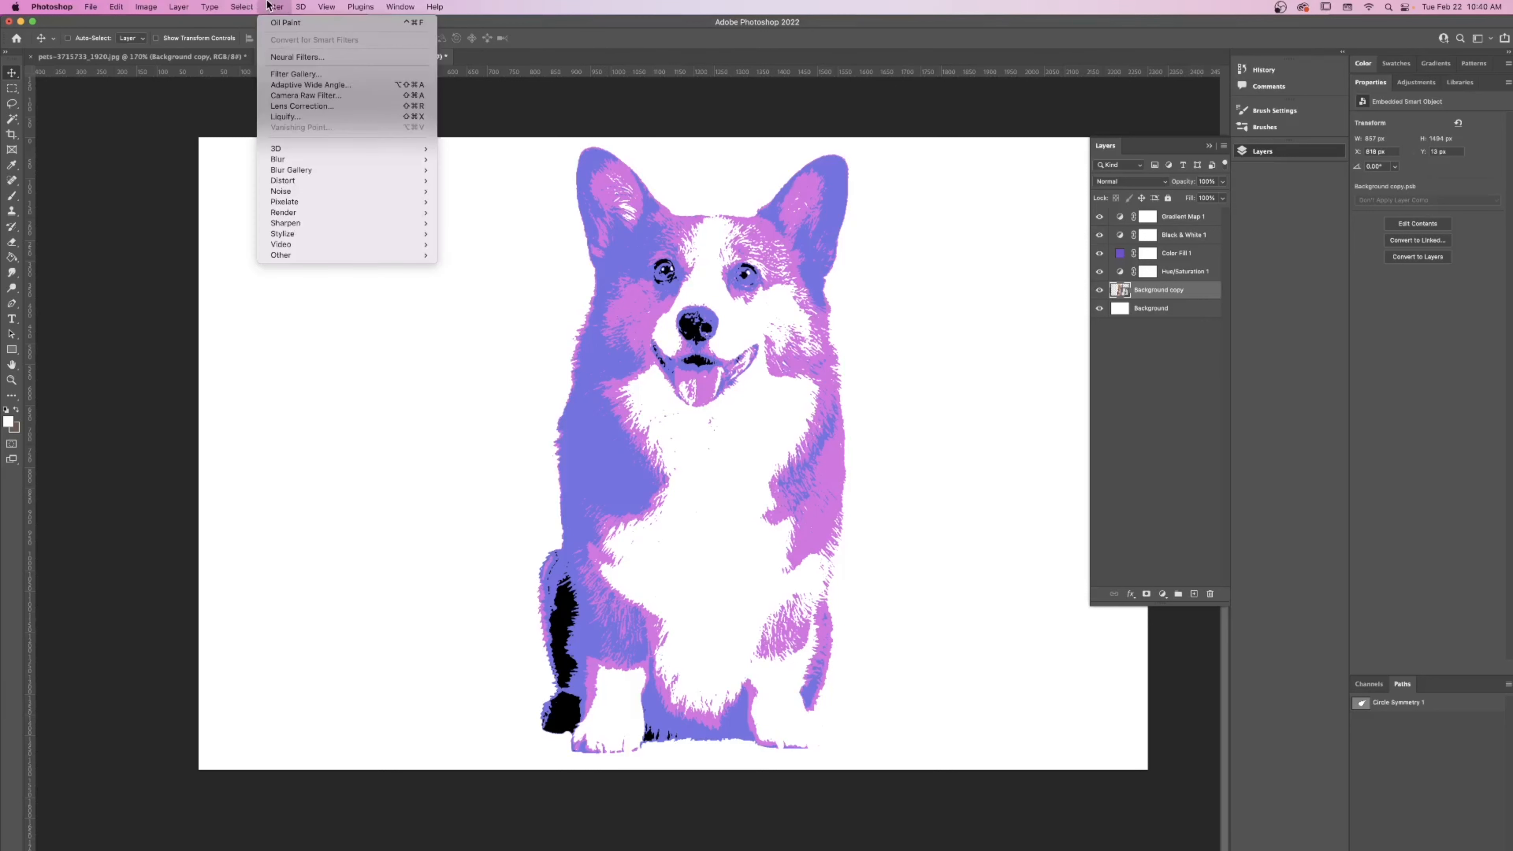
mouse_move(349, 232)
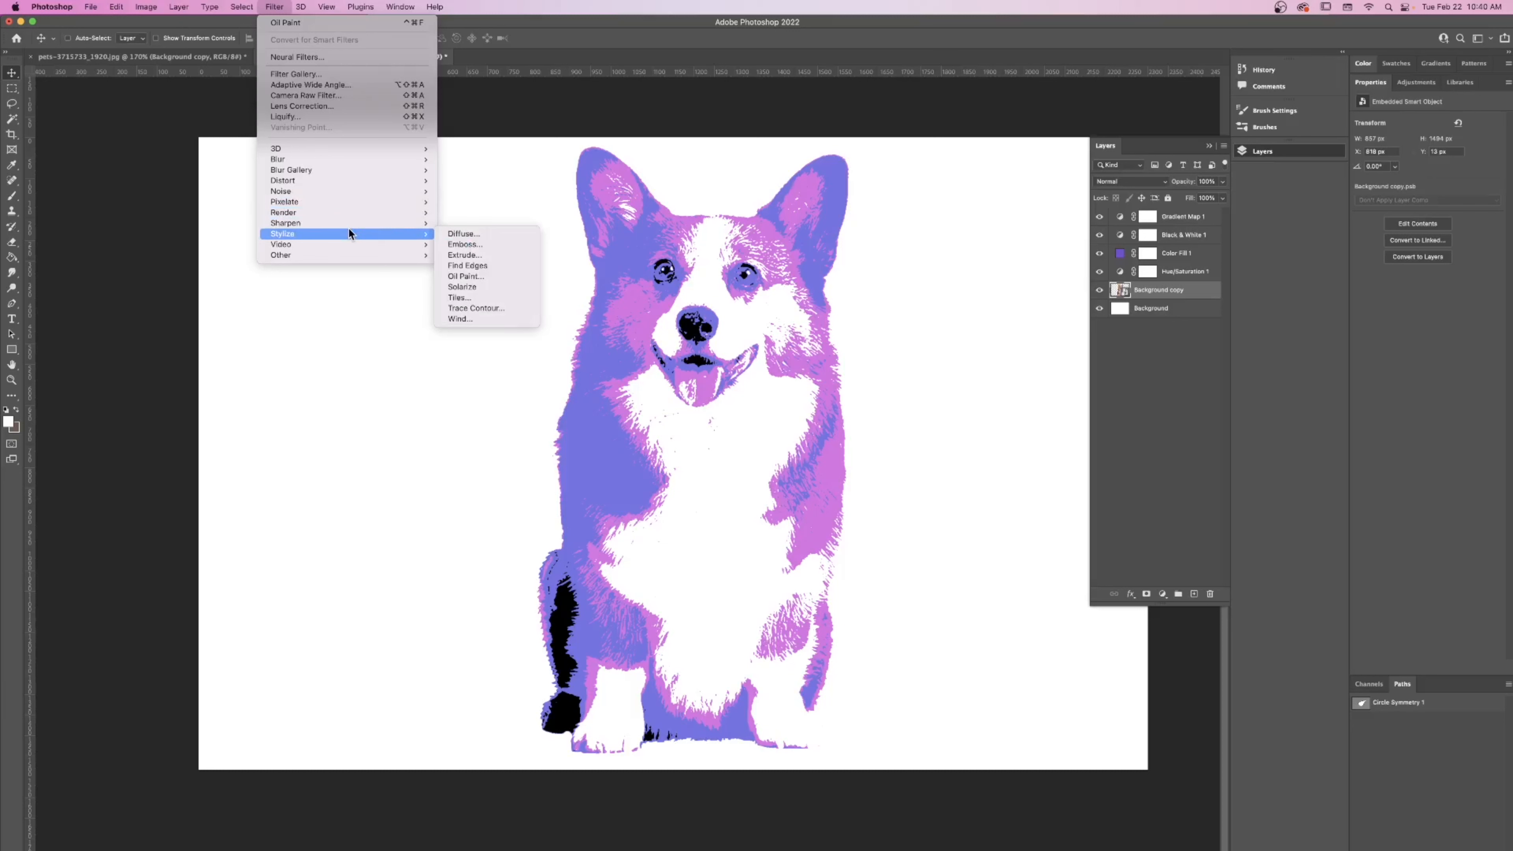
click(445, 276)
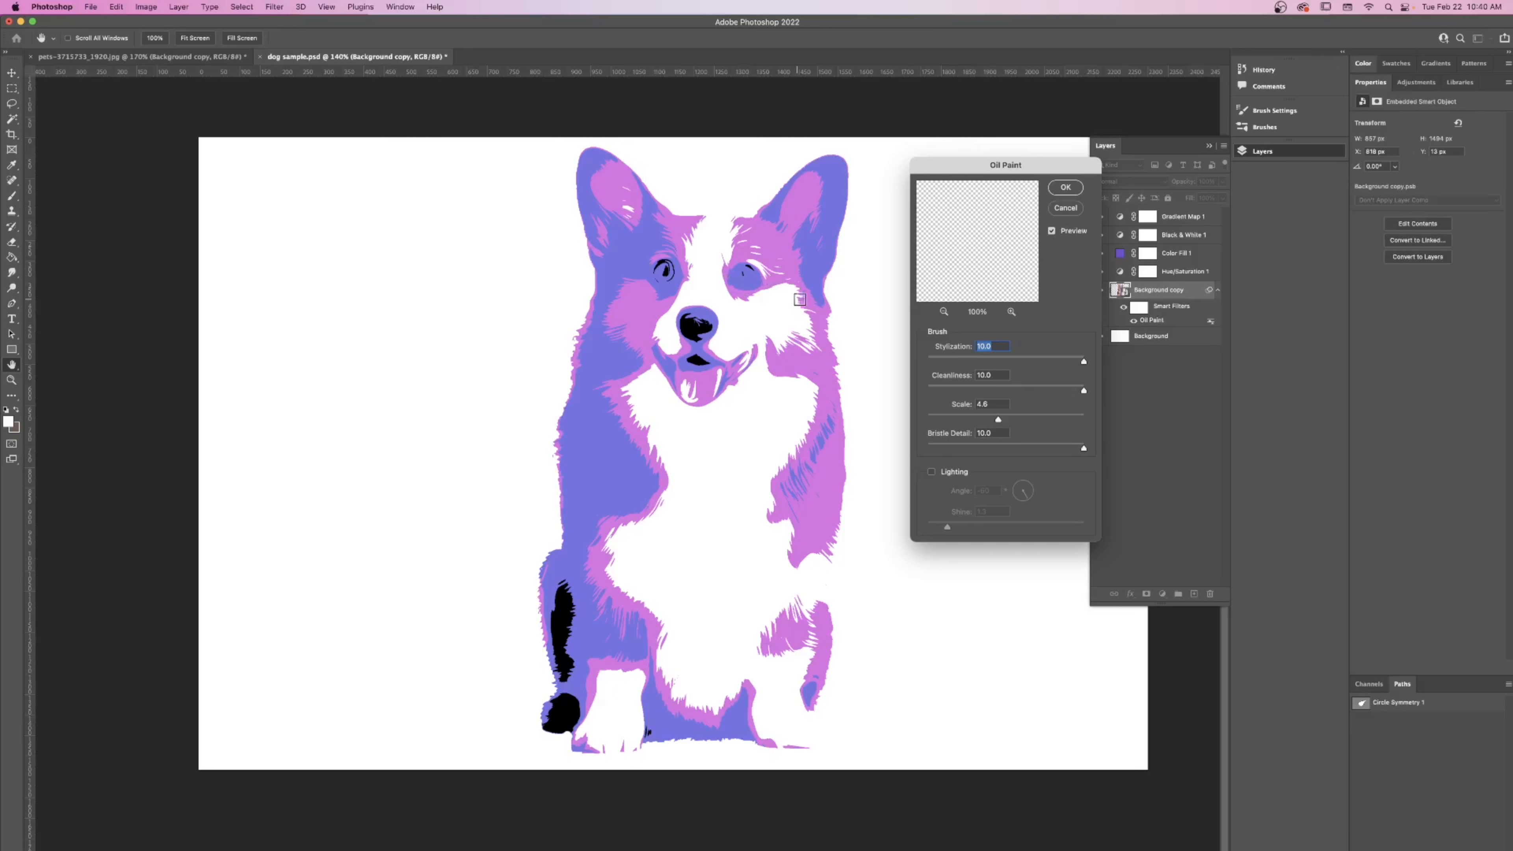
mouse_move(1083, 363)
mouse_down()
mouse_move(1006, 366)
mouse_move(1060, 391)
mouse_move(1004, 388)
mouse_up()
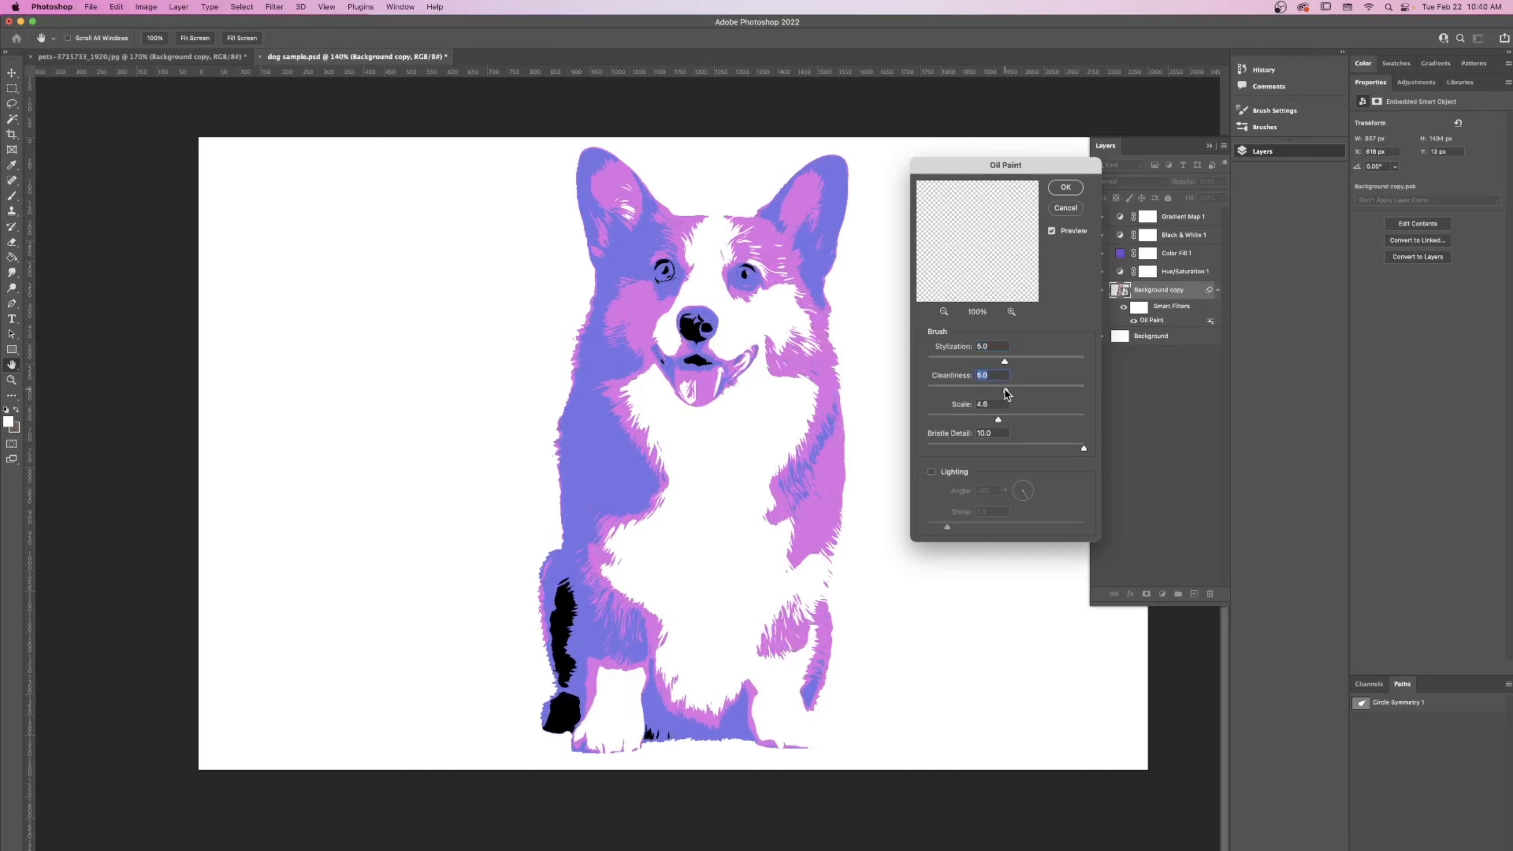
click(1057, 188)
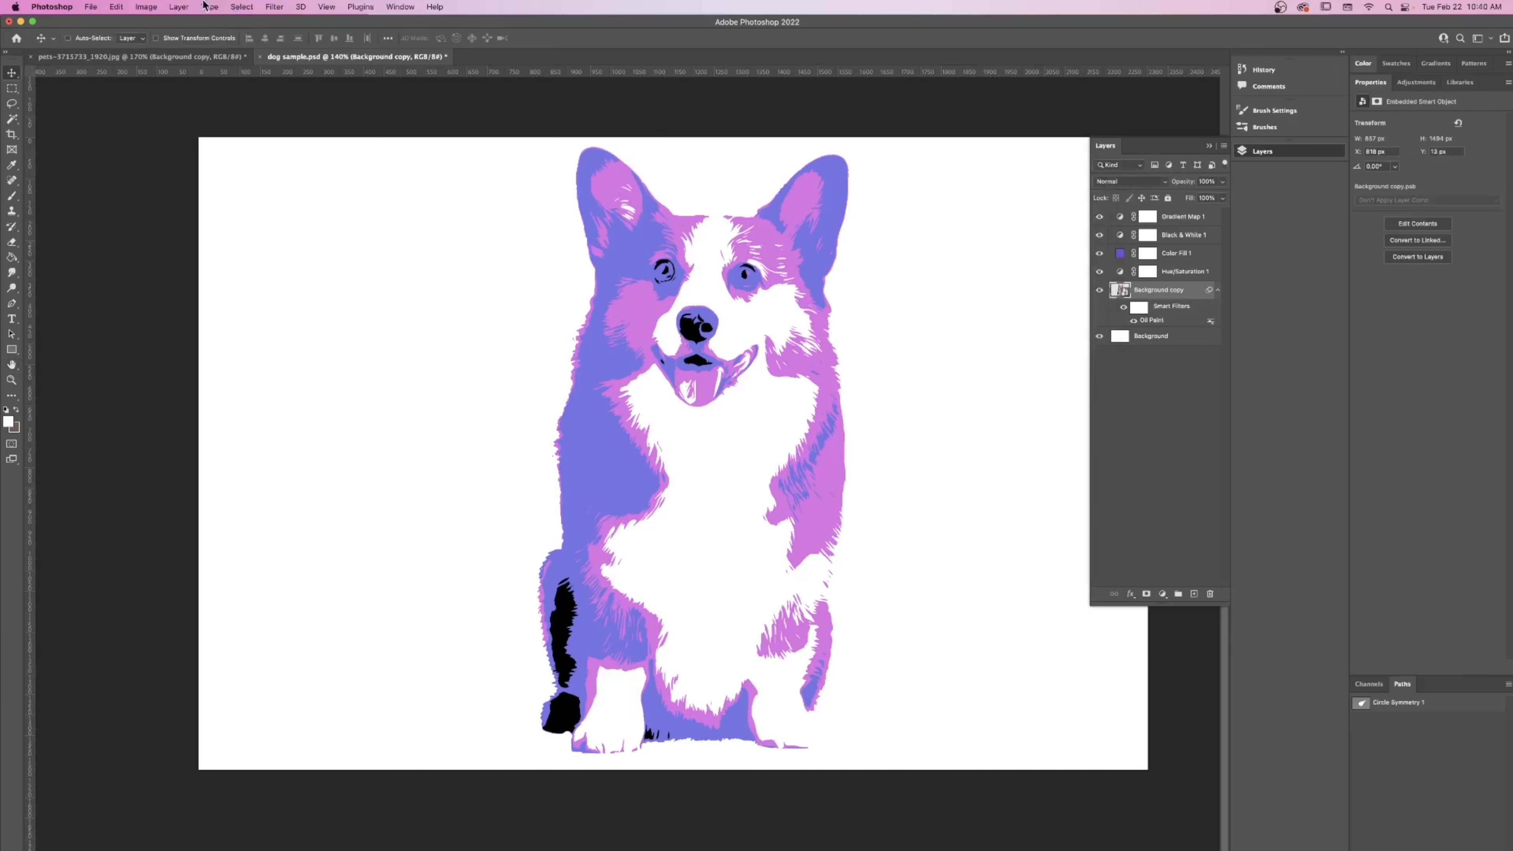
- Apply a Shadows/Highlights adjustment to the Background copy smart object with Shadows Amount 65% and Highlights Amount 25%
click(146, 6)
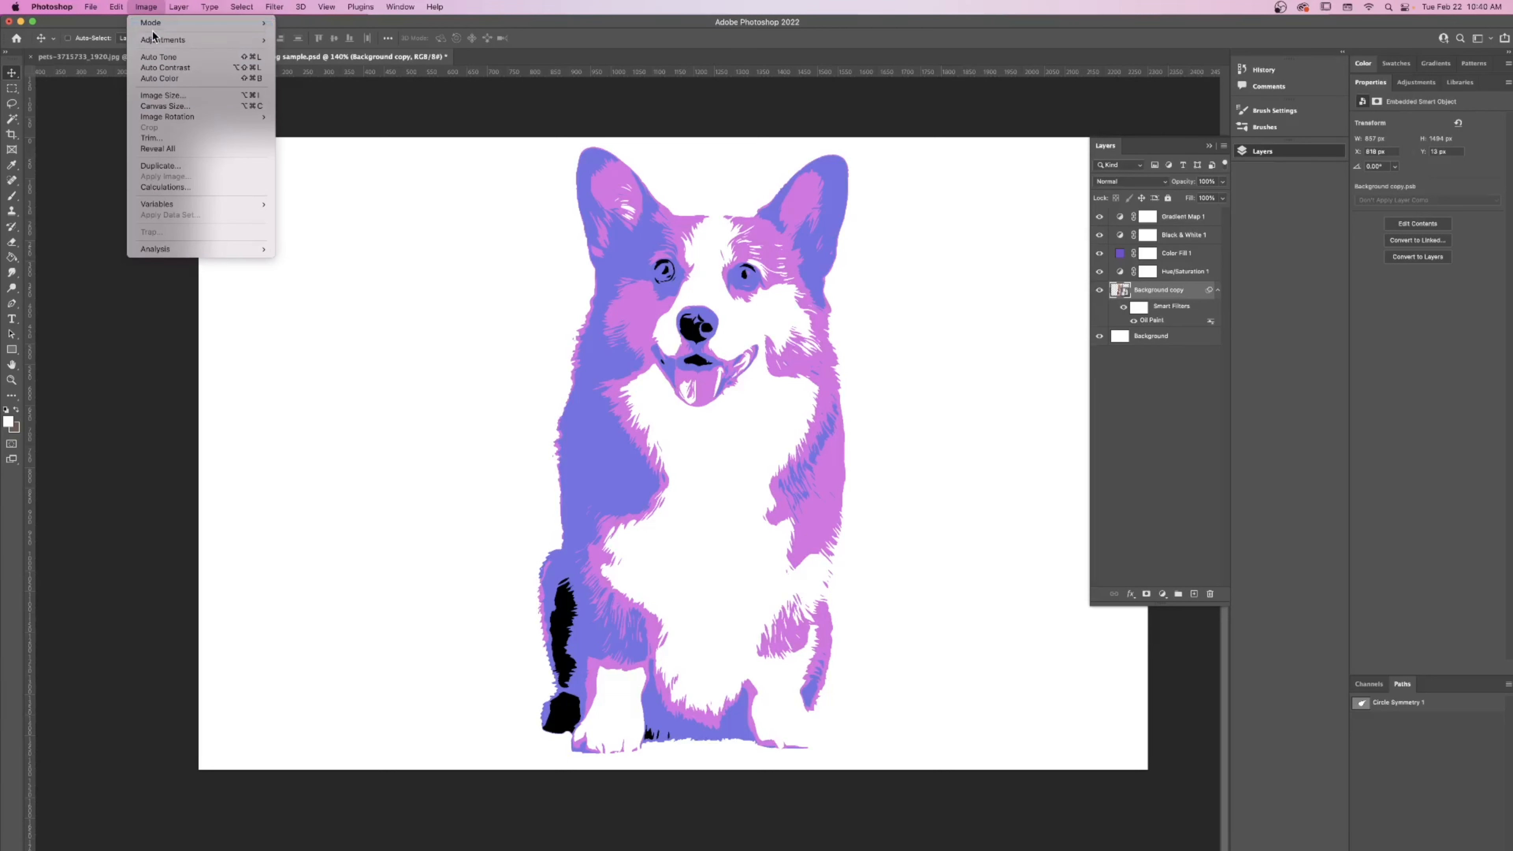
mouse_move(156, 40)
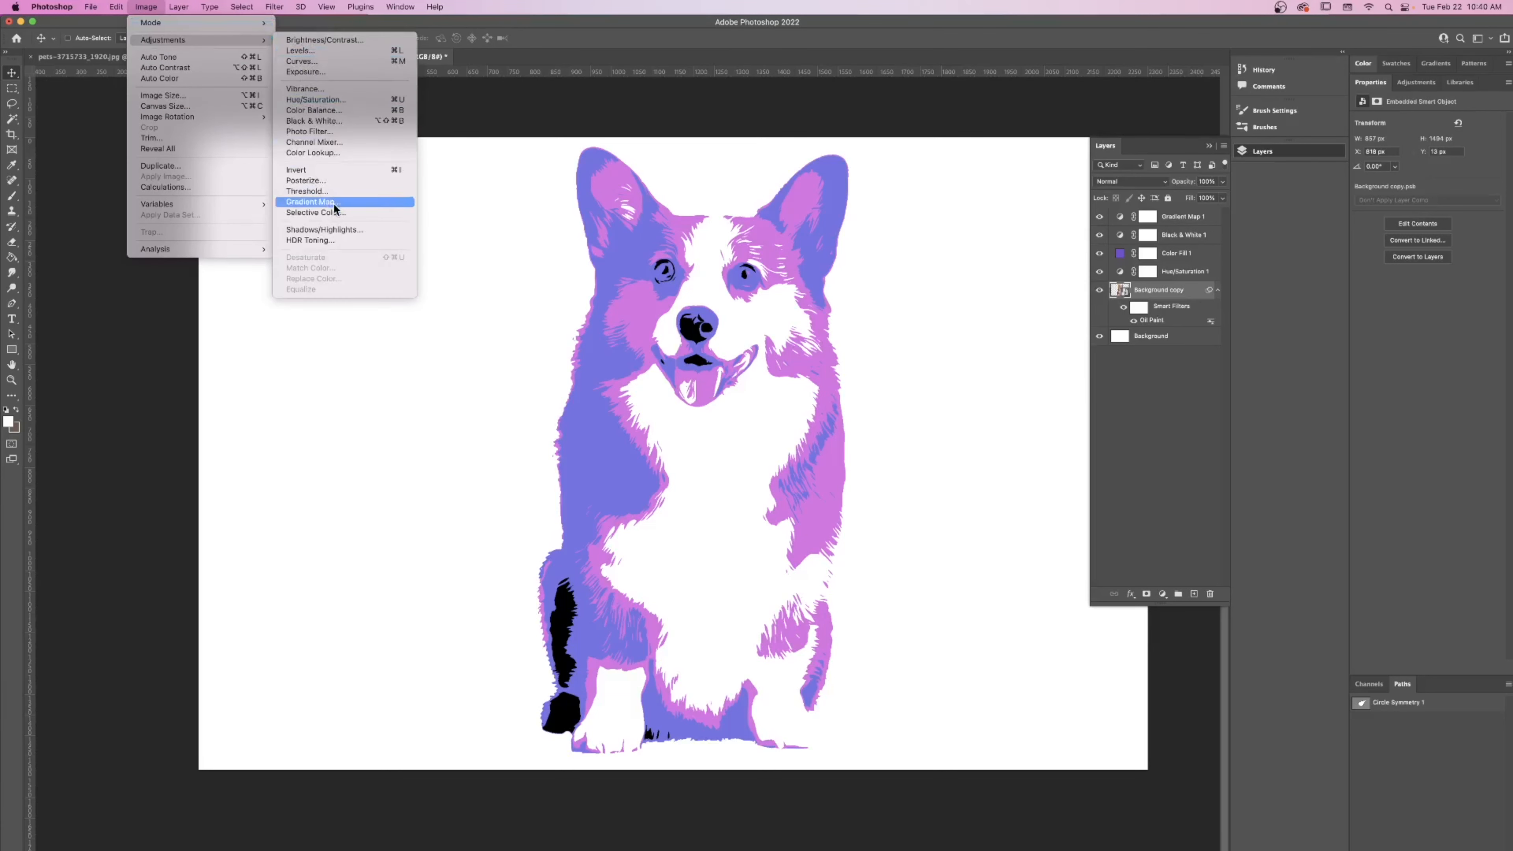
click(366, 230)
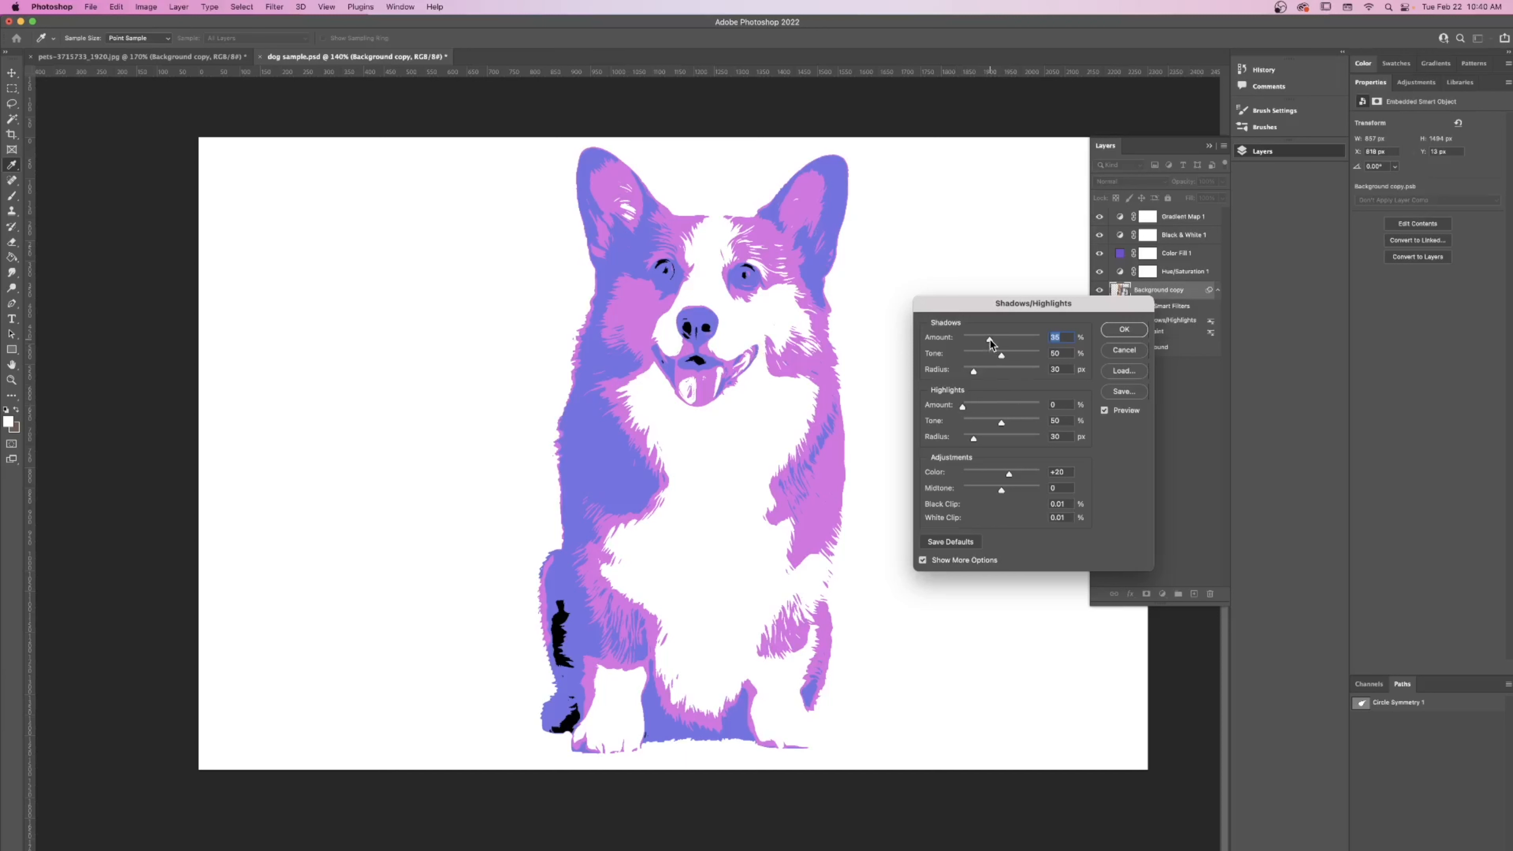
drag(989, 338, 1011, 339)
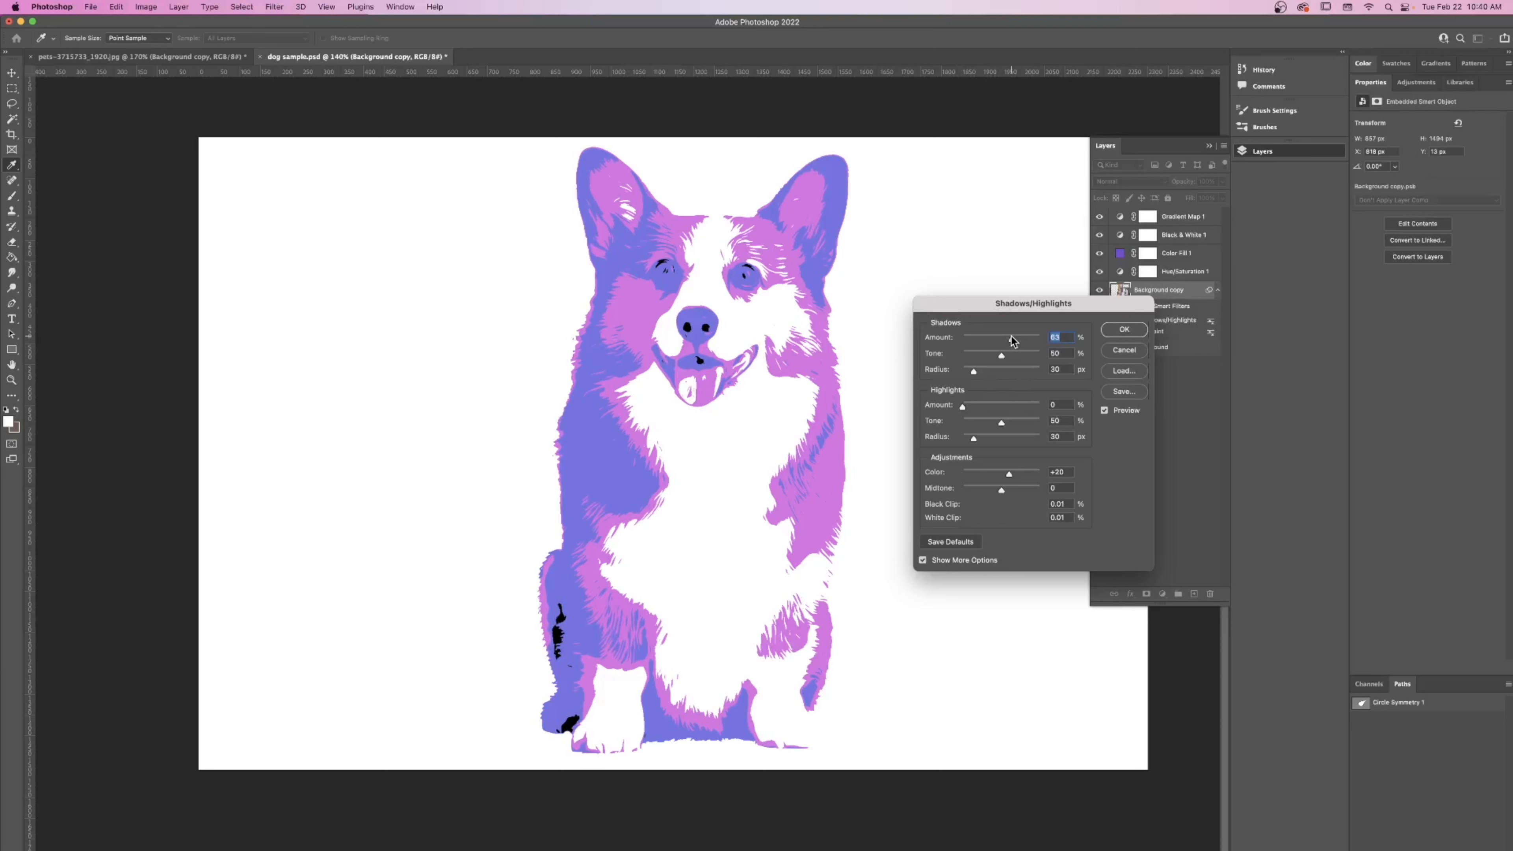
drag(1013, 339, 1015, 340)
drag(963, 407, 982, 408)
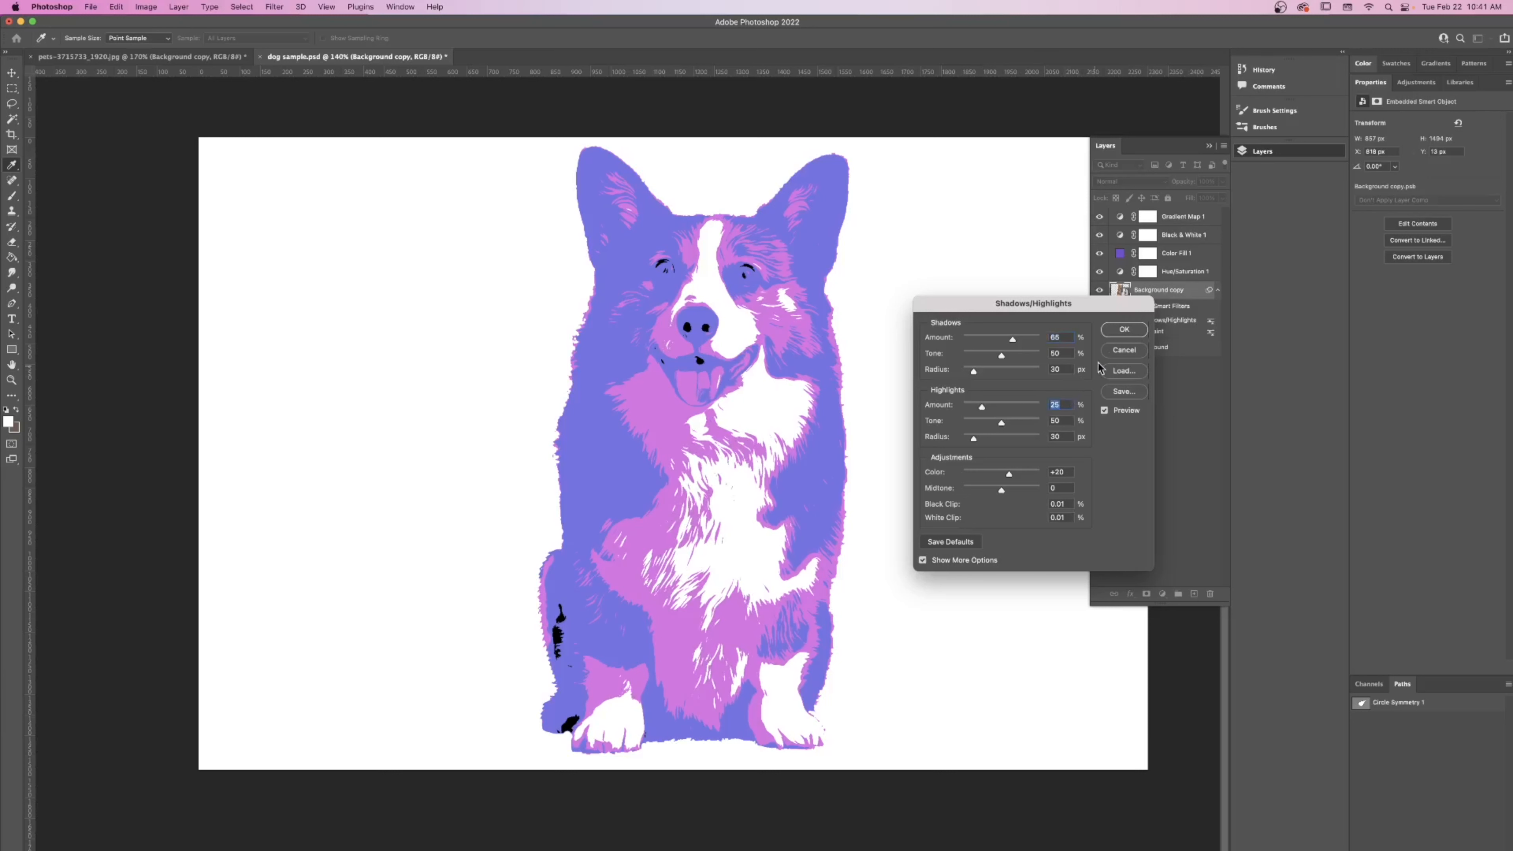
click(1126, 331)
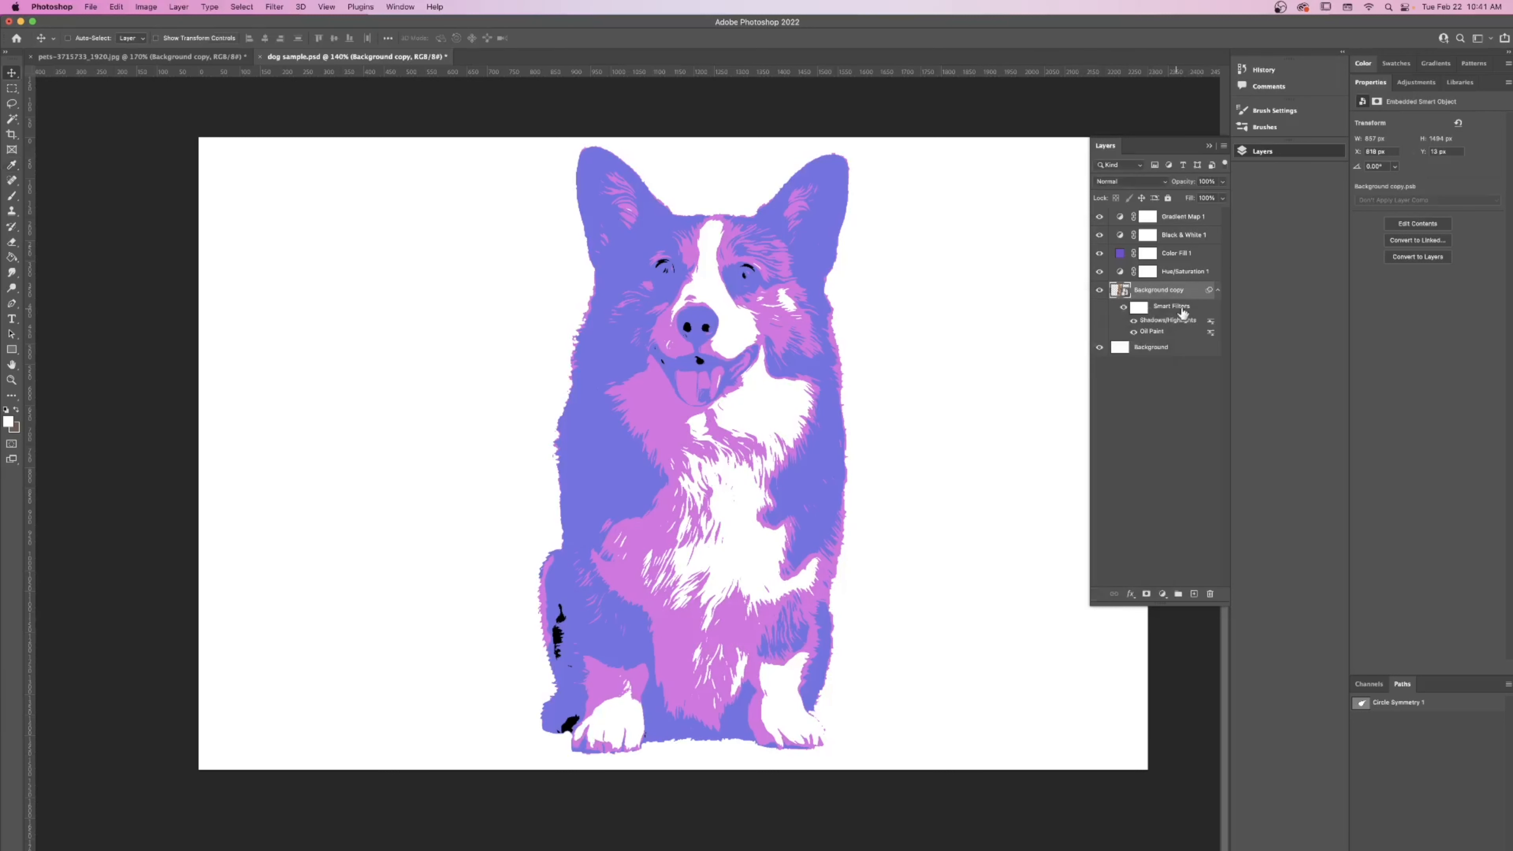
- Duplicate the Background copy layer and add another Oil Paint filter to the duplicate with Stylization and Cleanliness at 10.0
drag(1164, 291, 1193, 595)
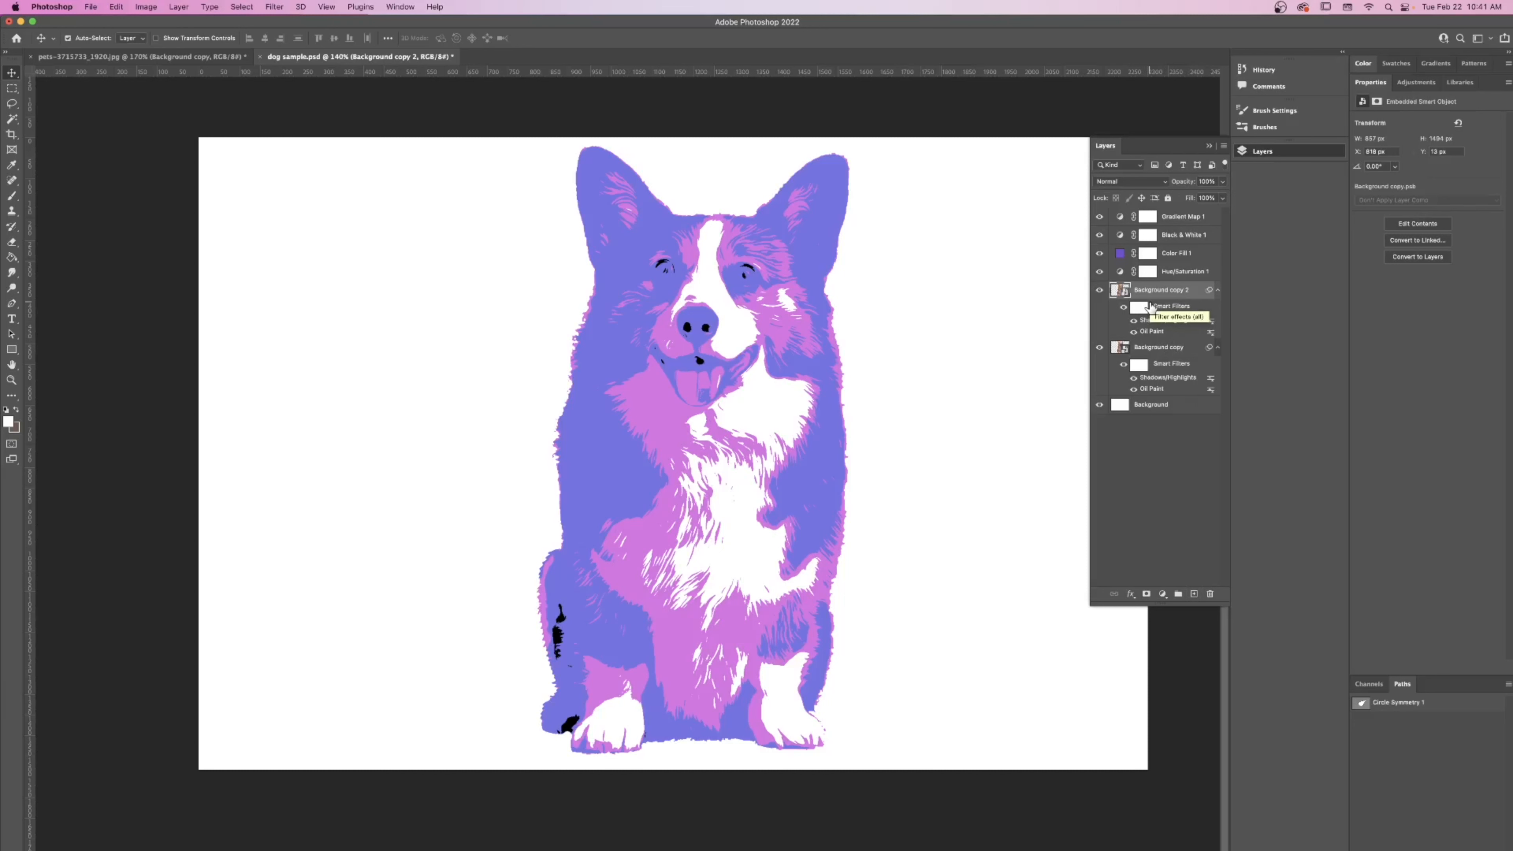
key(super+alt+f)
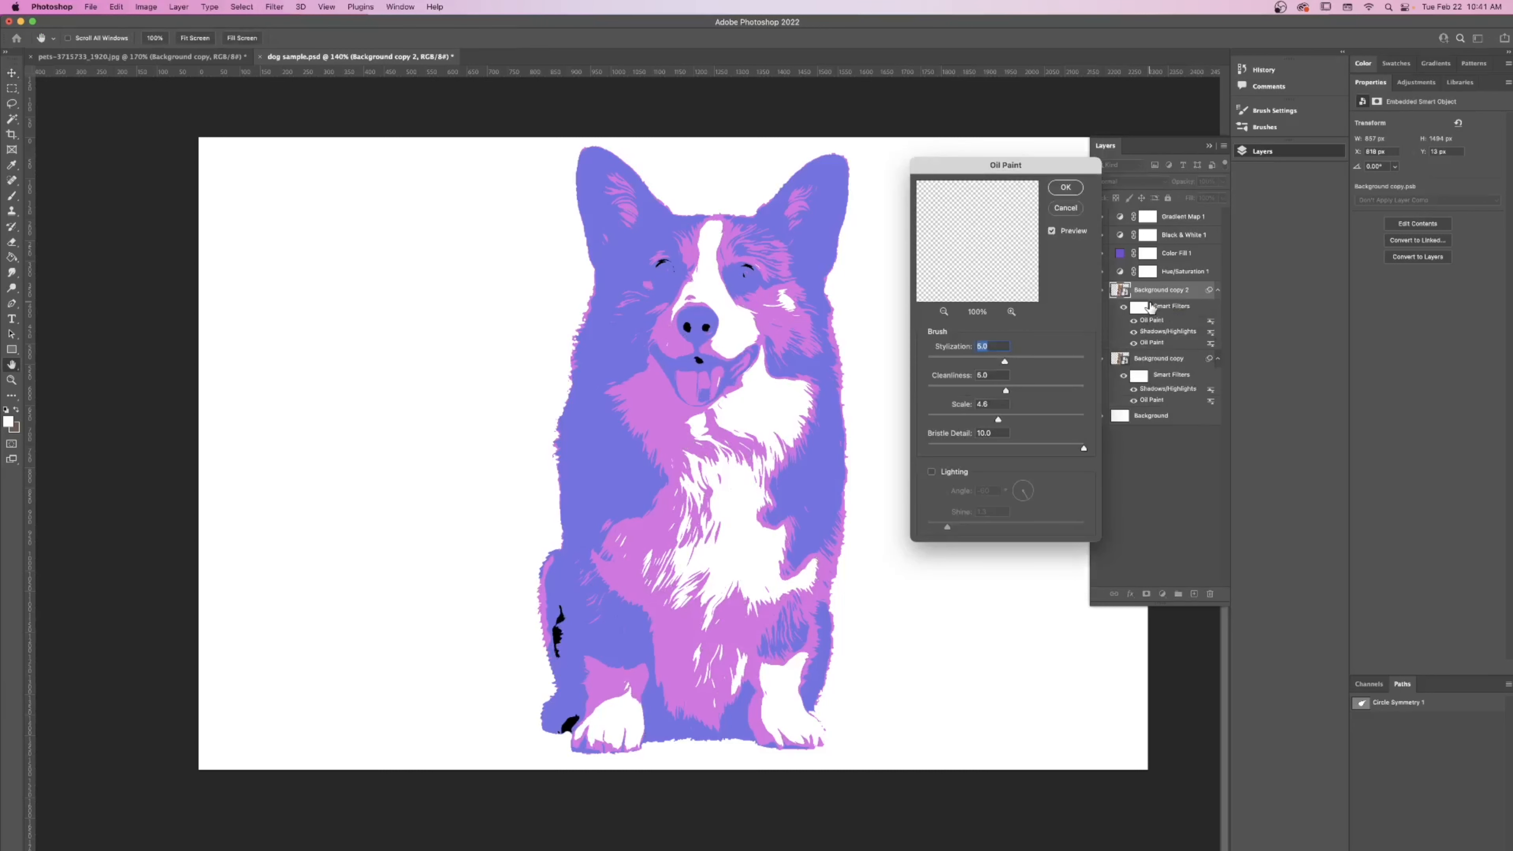
drag(1005, 361, 1169, 366)
drag(1005, 390, 1182, 385)
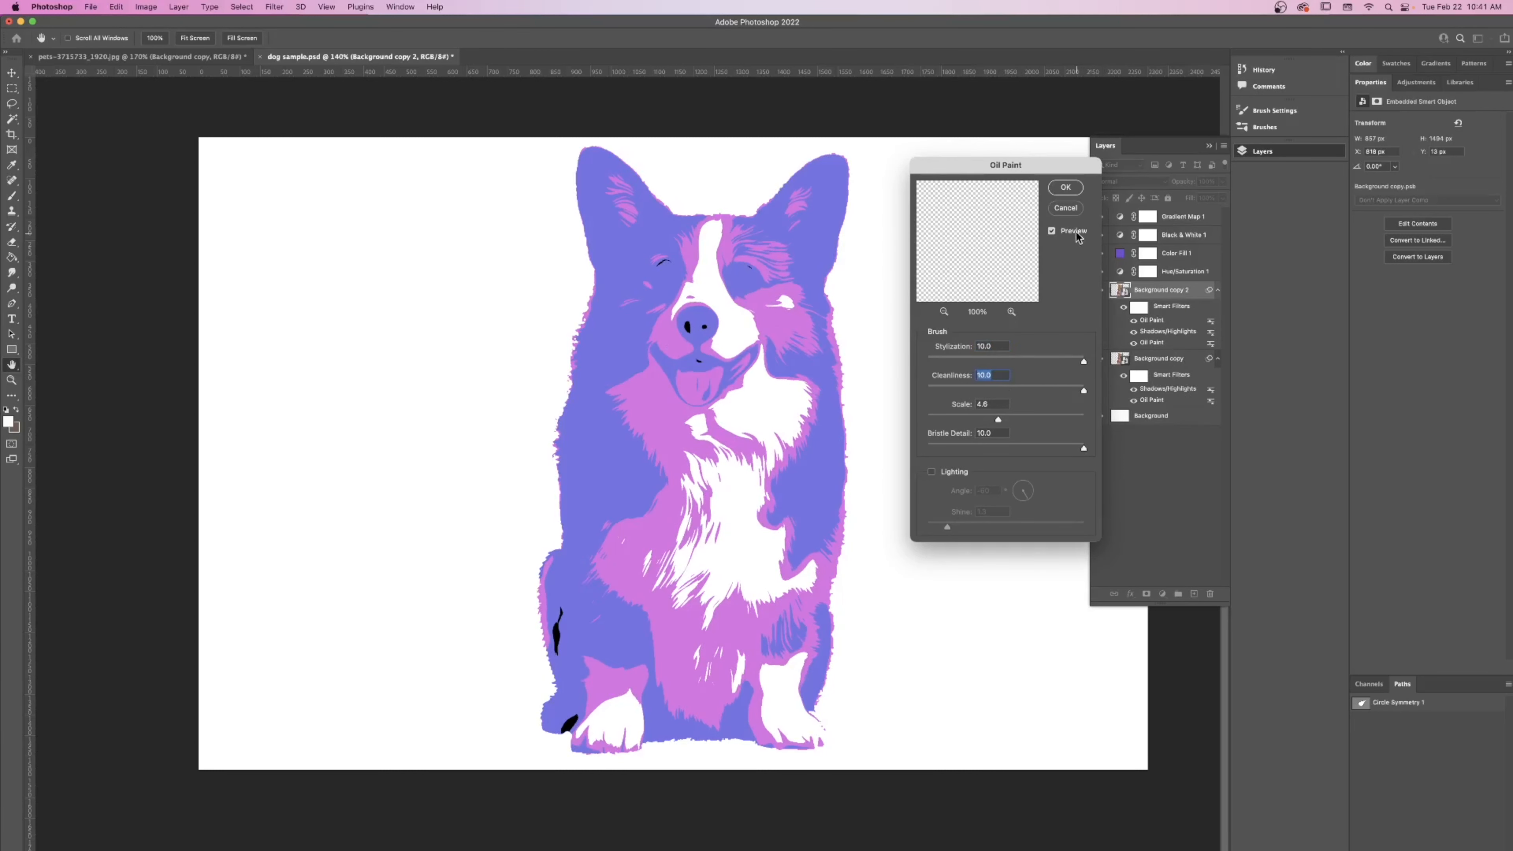
click(1064, 188)
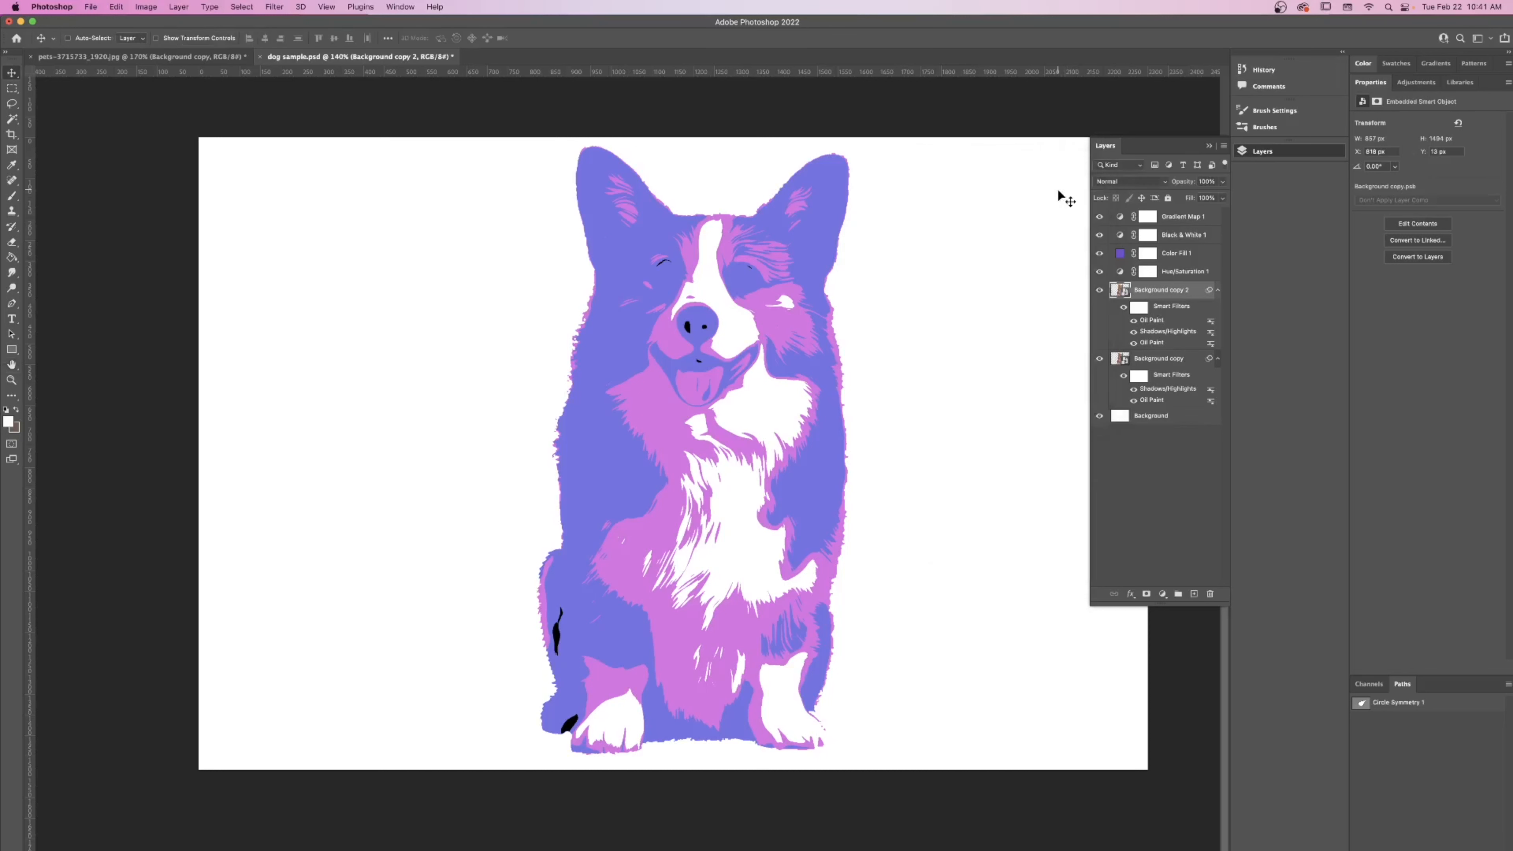
- Reapply the Oil Paint filter to Background copy 2 six more times with the same settings
scroll(1063, 199, right, 1)
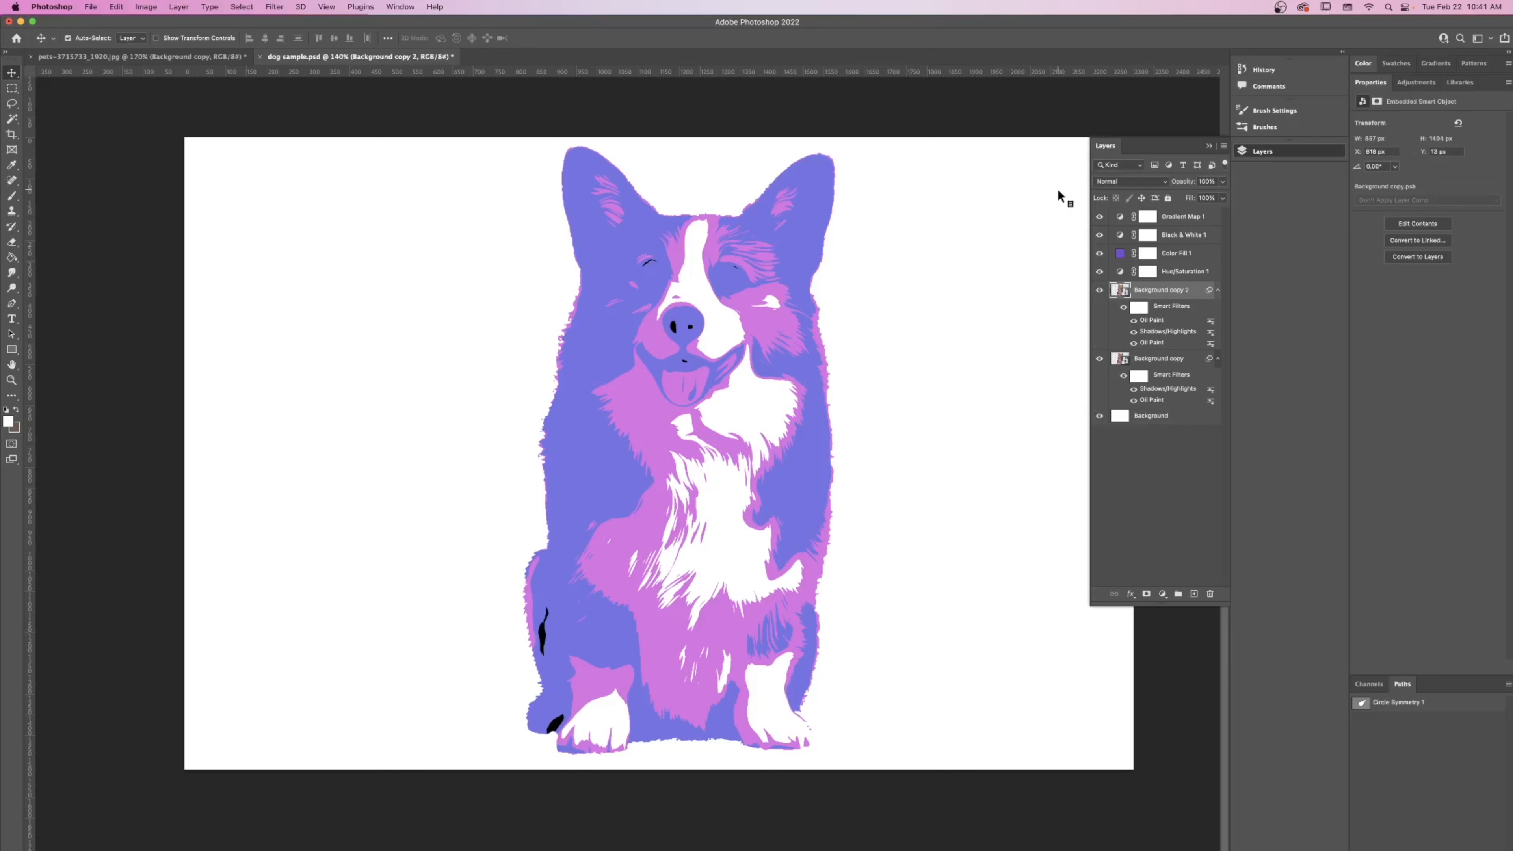
key(super+alt+f)
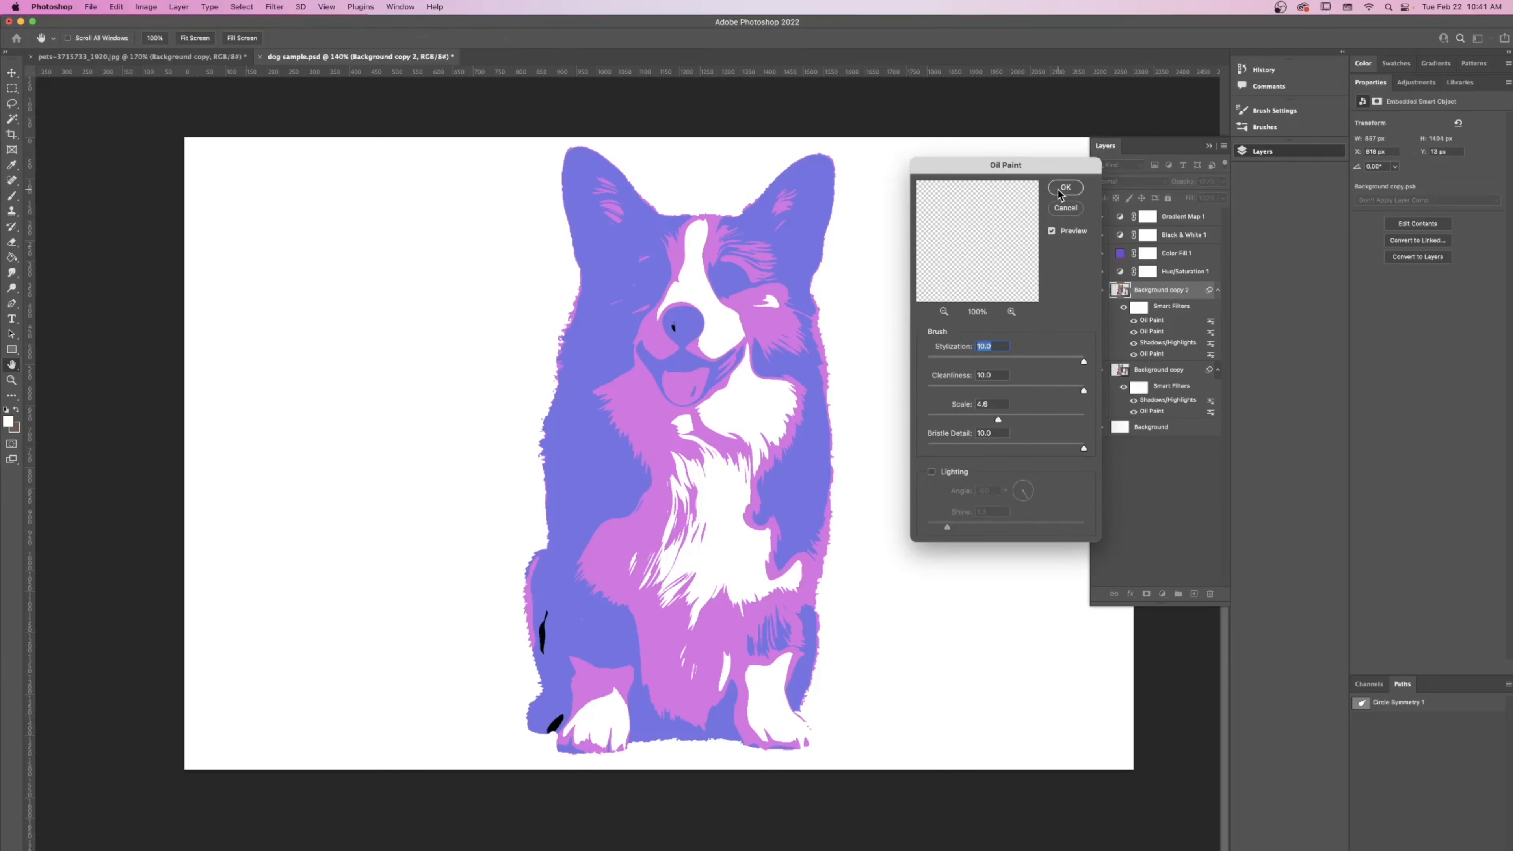
click(1063, 188)
key(super+alt+f)
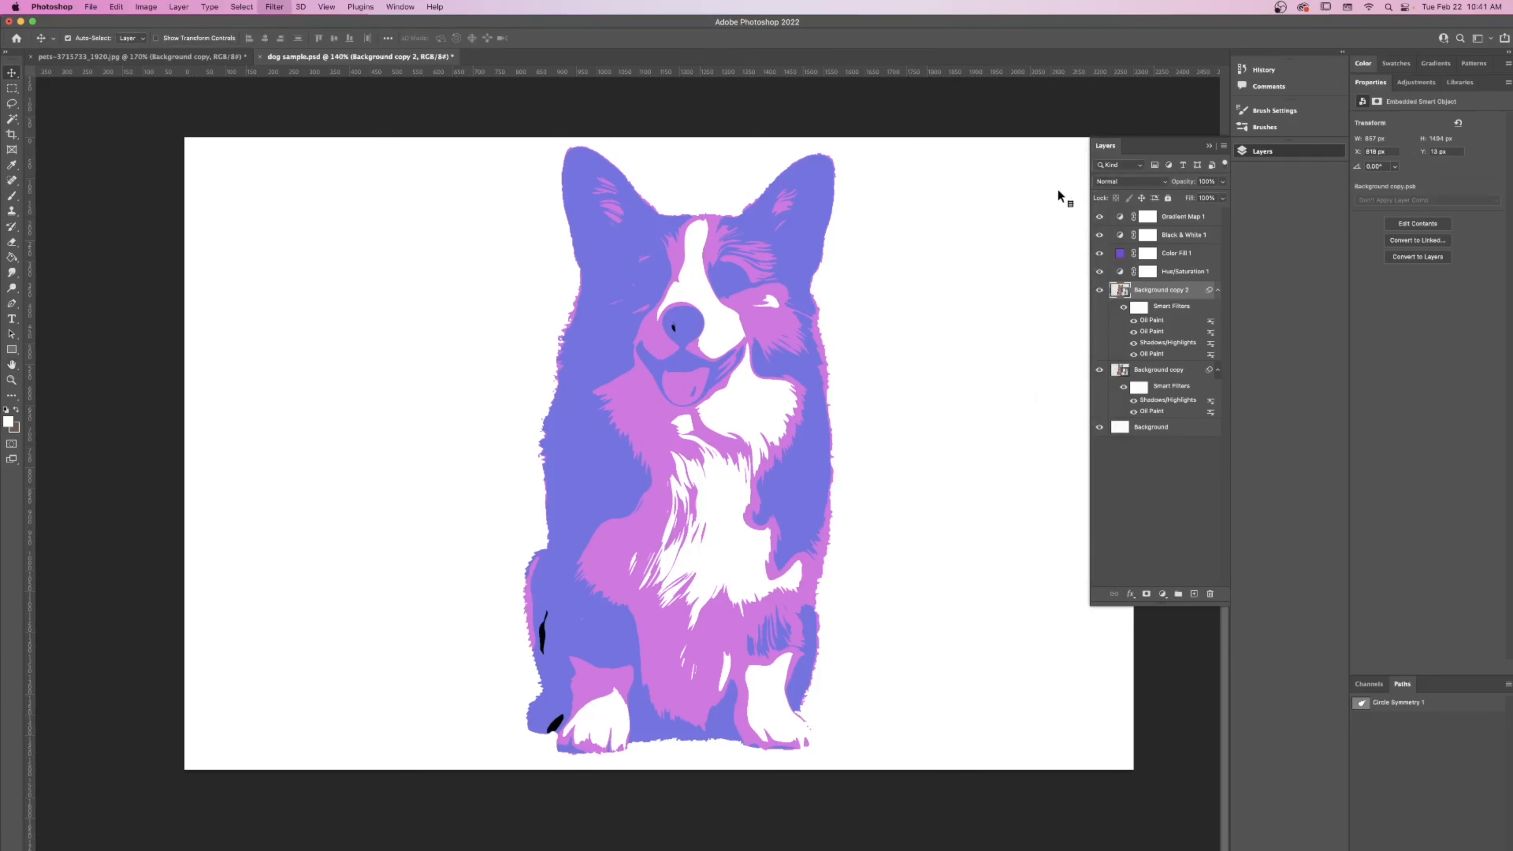
click(1063, 188)
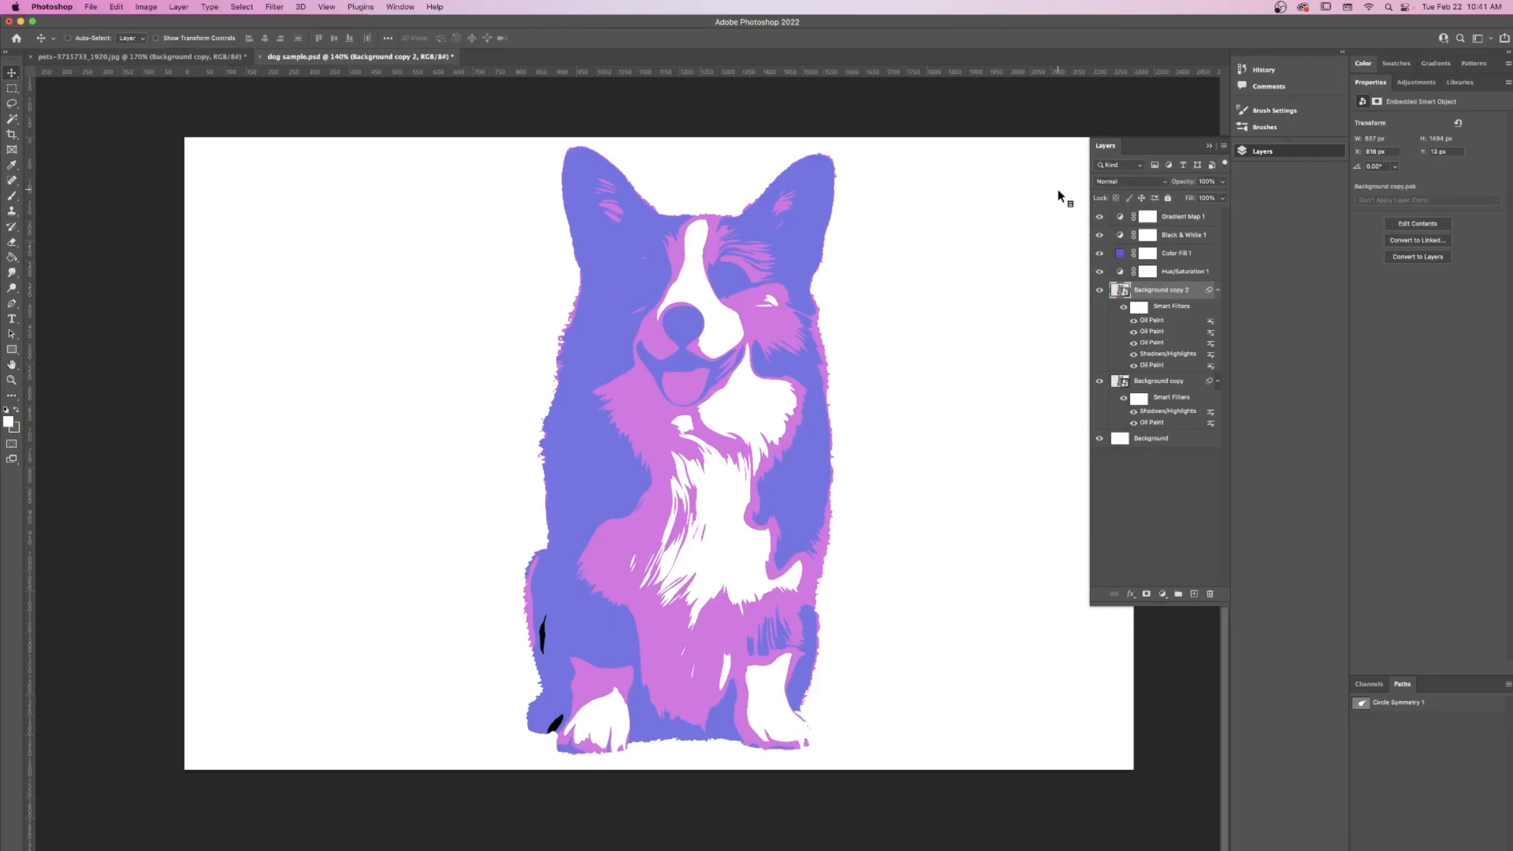
key(super+alt+f)
click(1063, 188)
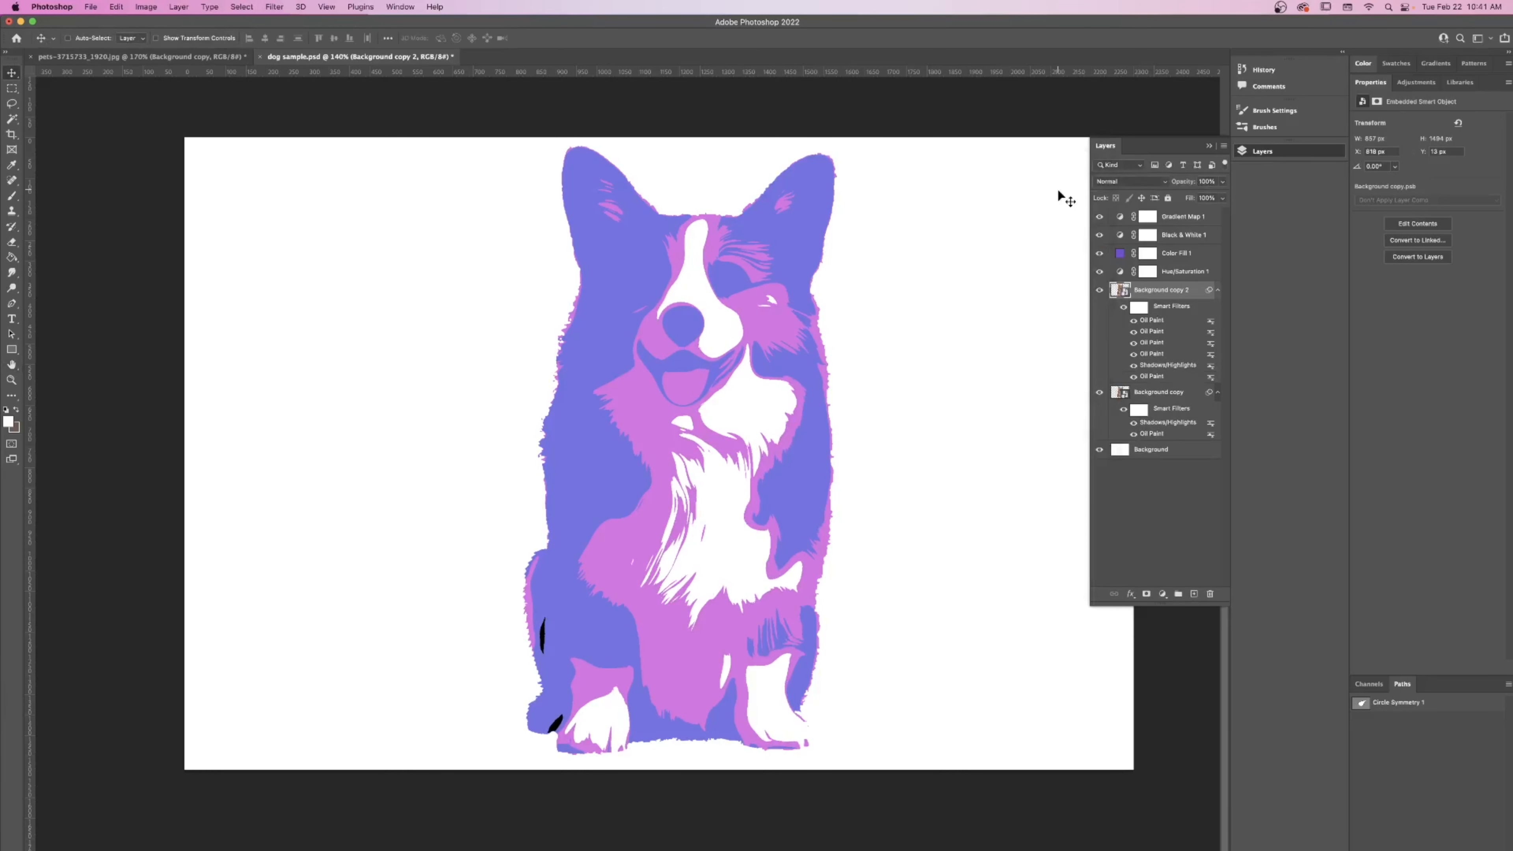
key(super+alt+f)
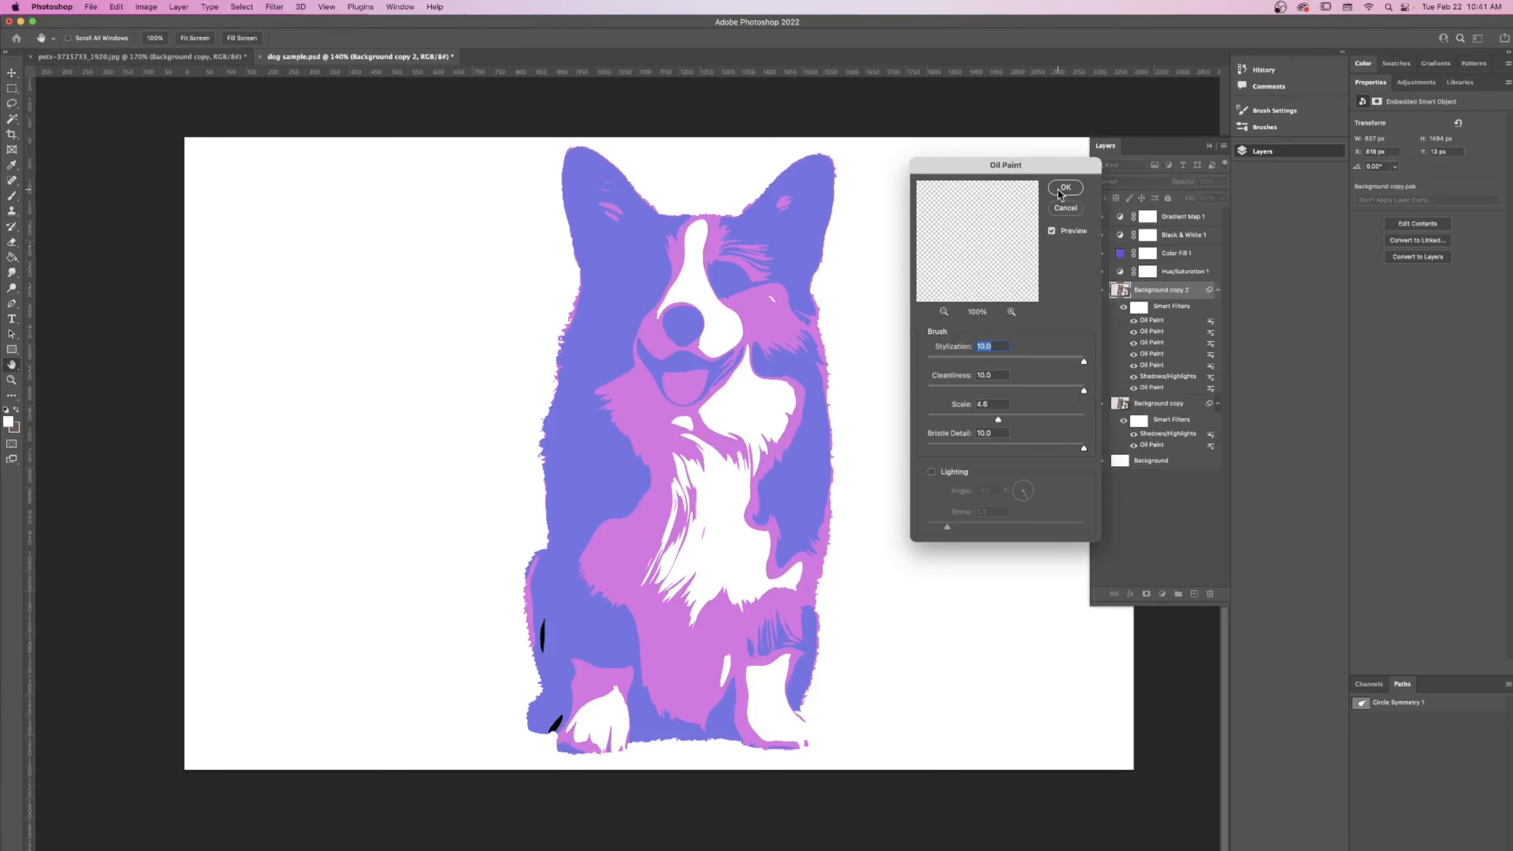
click(1058, 190)
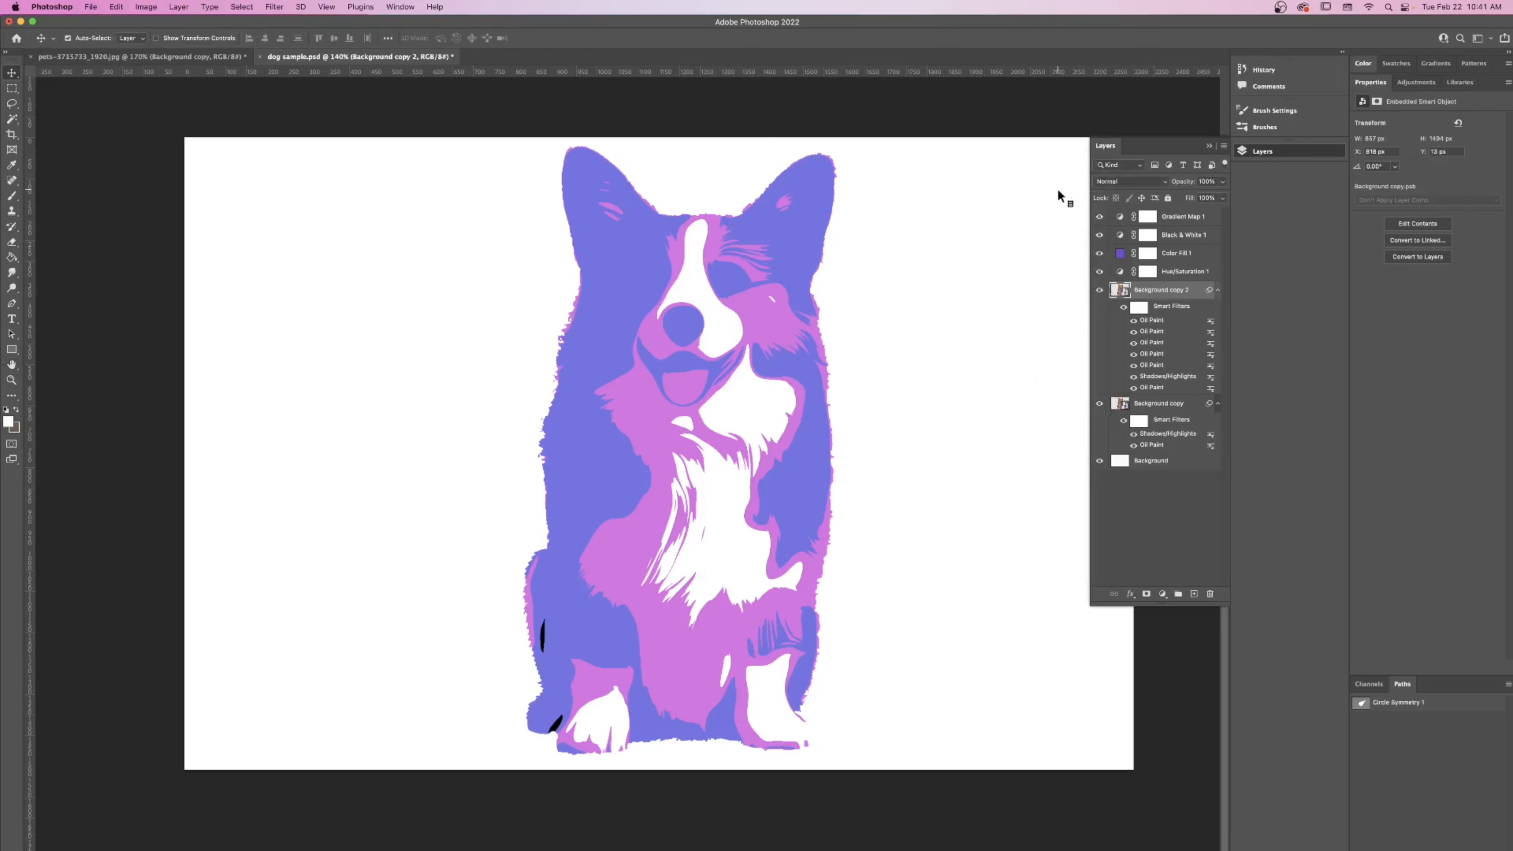
key(super+alt+f)
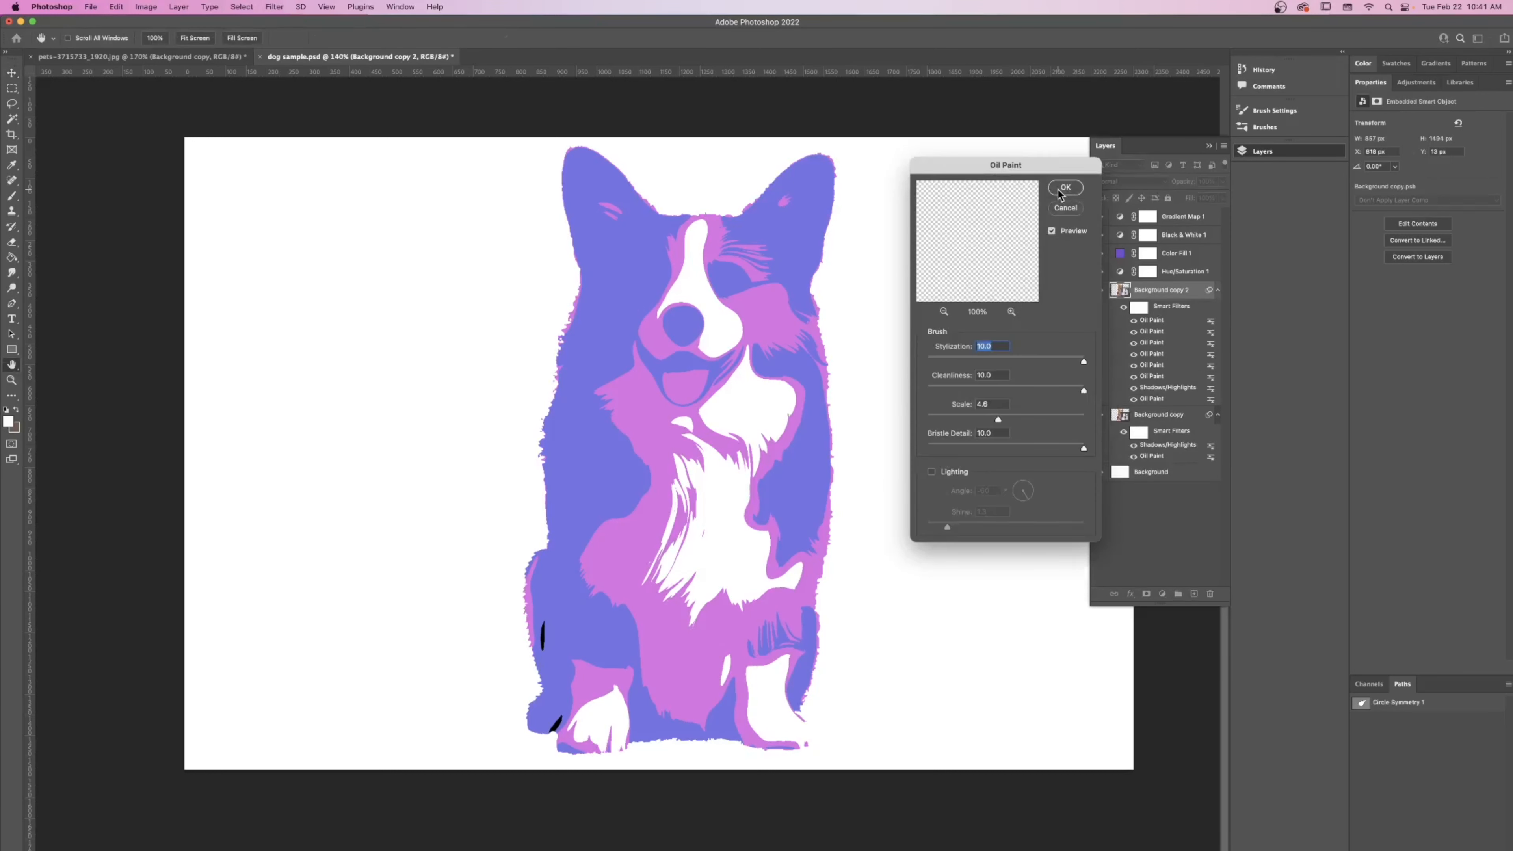
click(1058, 190)
key(super+alt+f)
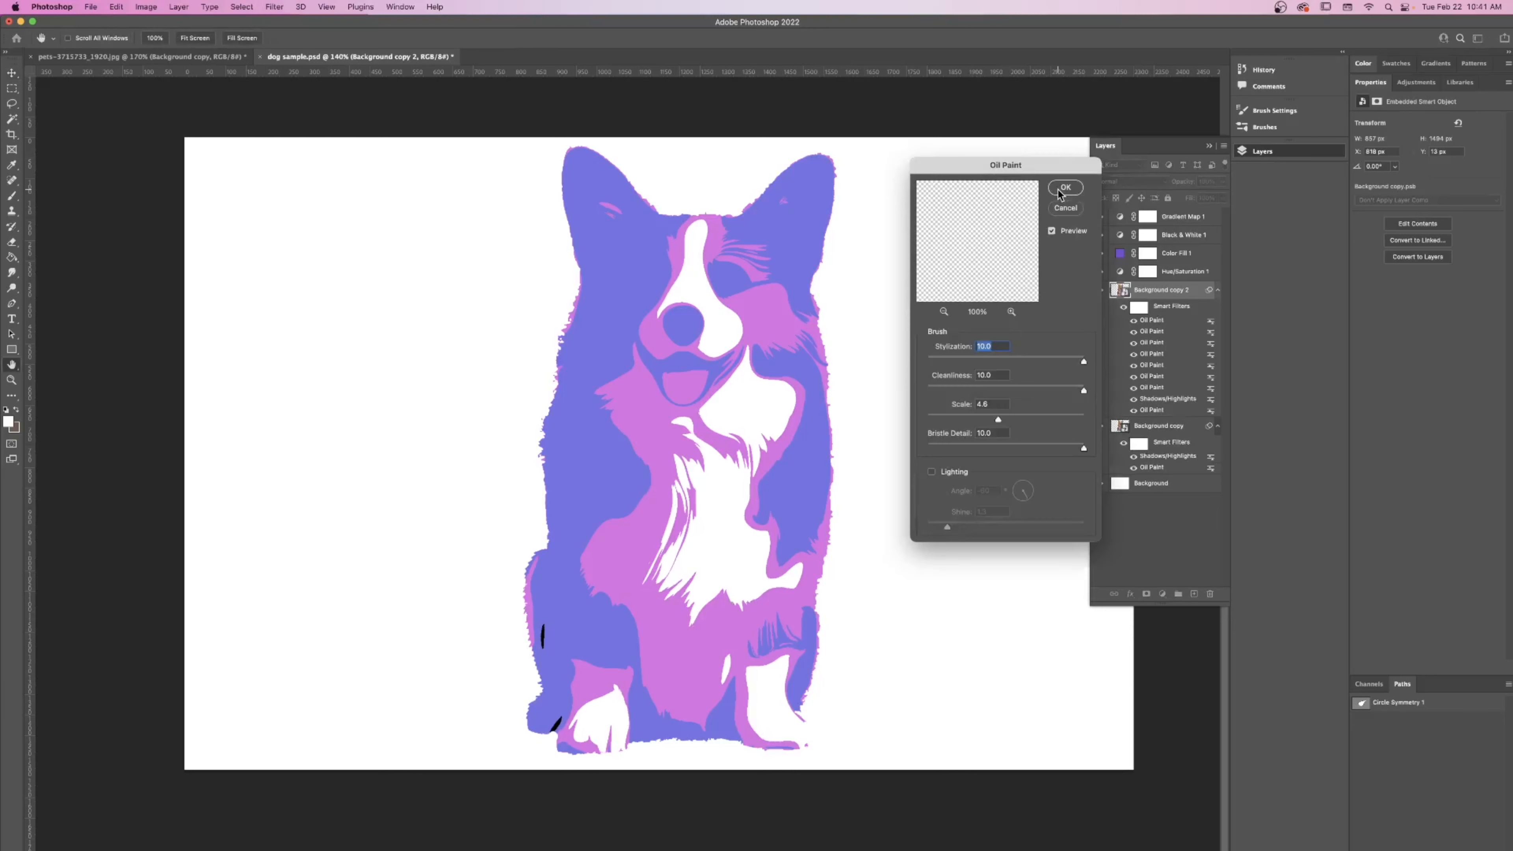
click(1057, 189)
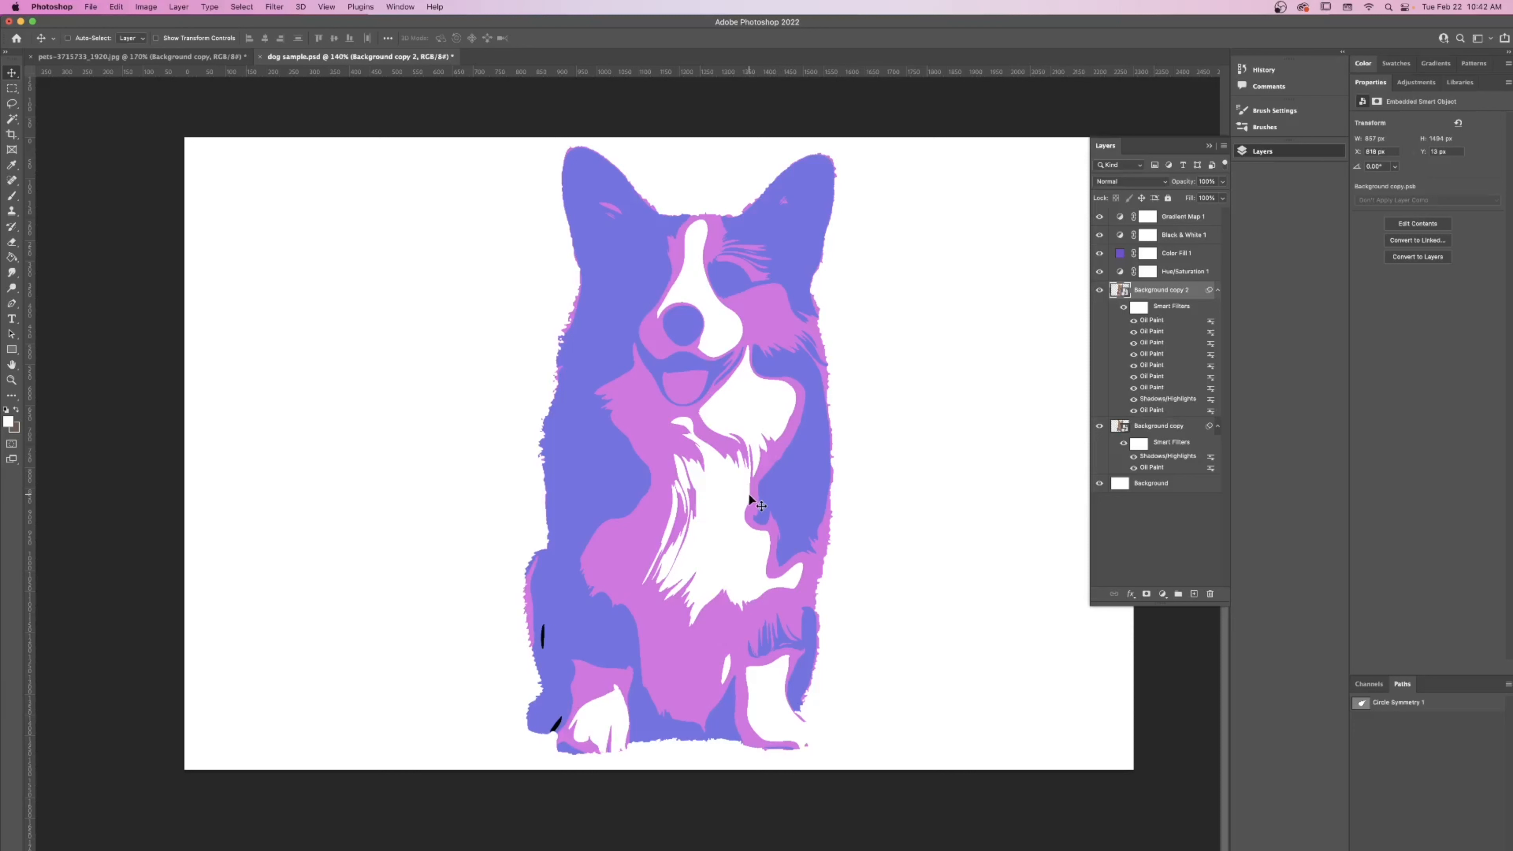
scroll(888, 465, up, 2)
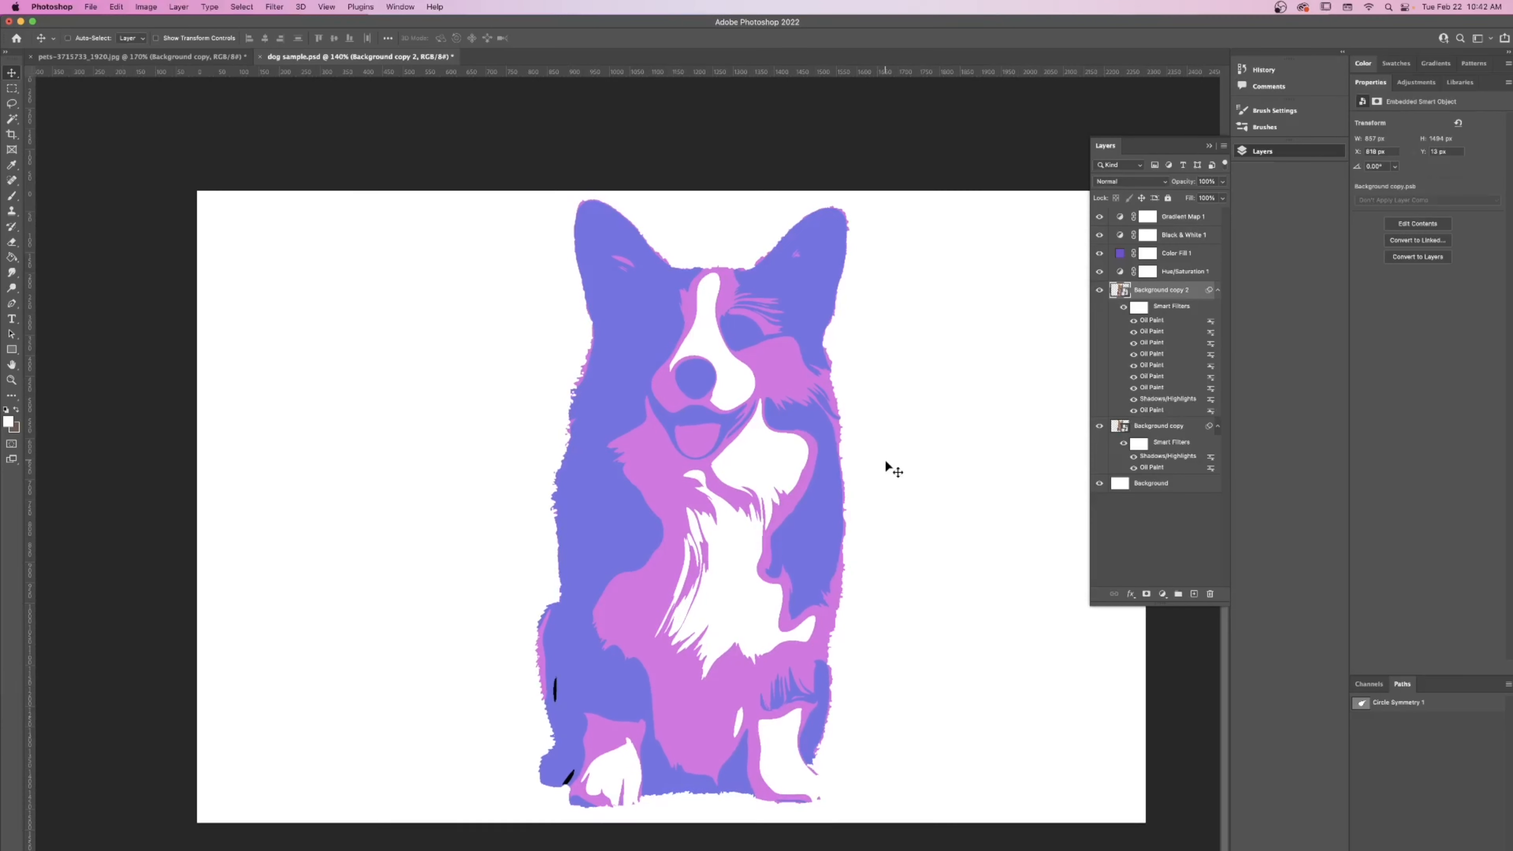
scroll(887, 464, up, 3)
scroll(886, 464, left, 3)
scroll(911, 318, right, 5)
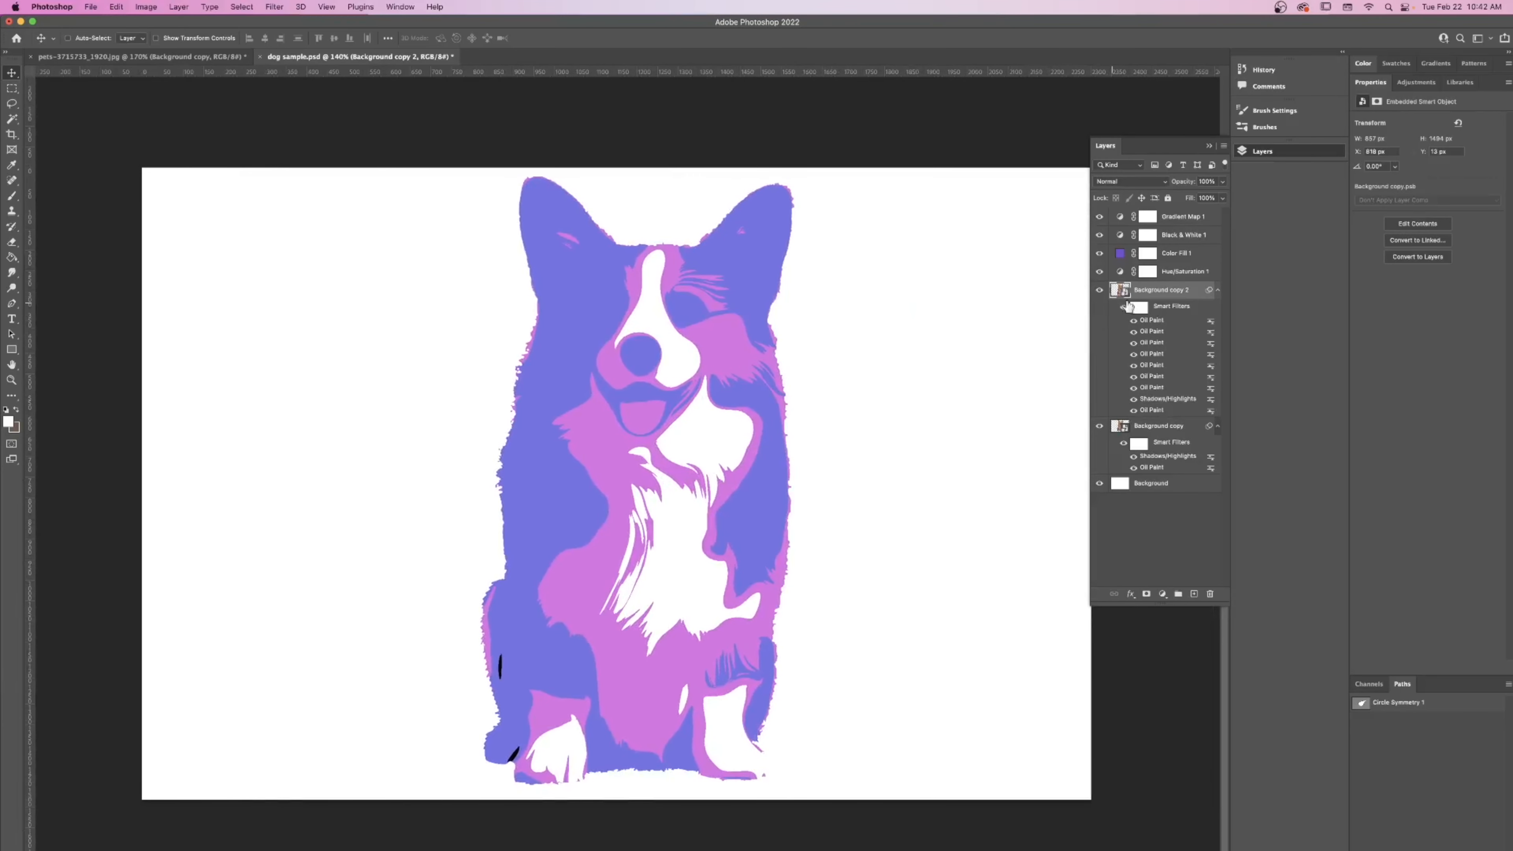
- Add a layer mask to Background copy 2 and paint black over the corgi's face to reveal the detailed layer beneath
click(1216, 291)
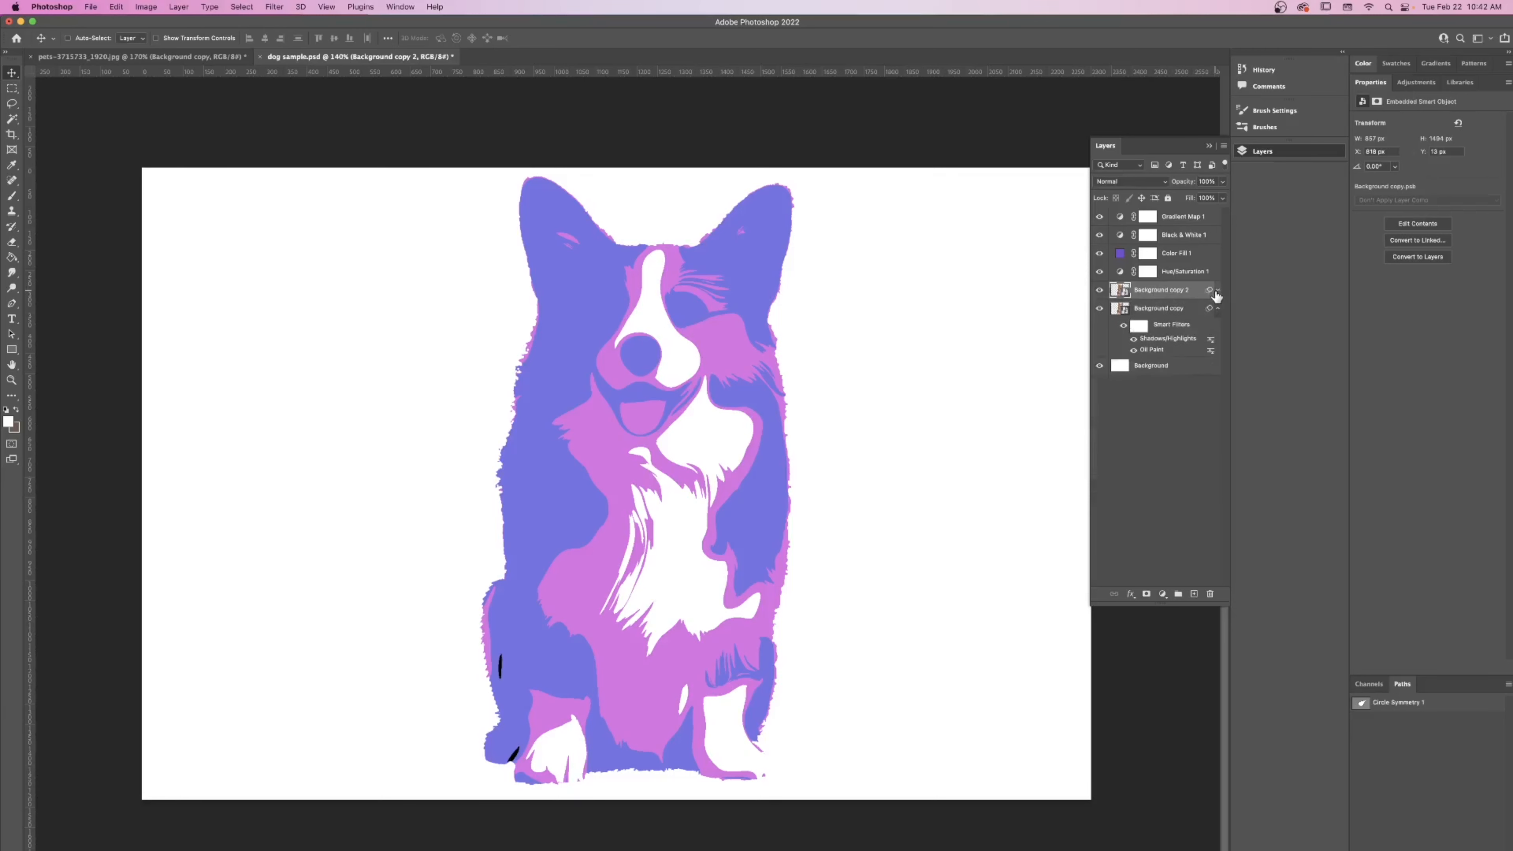
click(1216, 308)
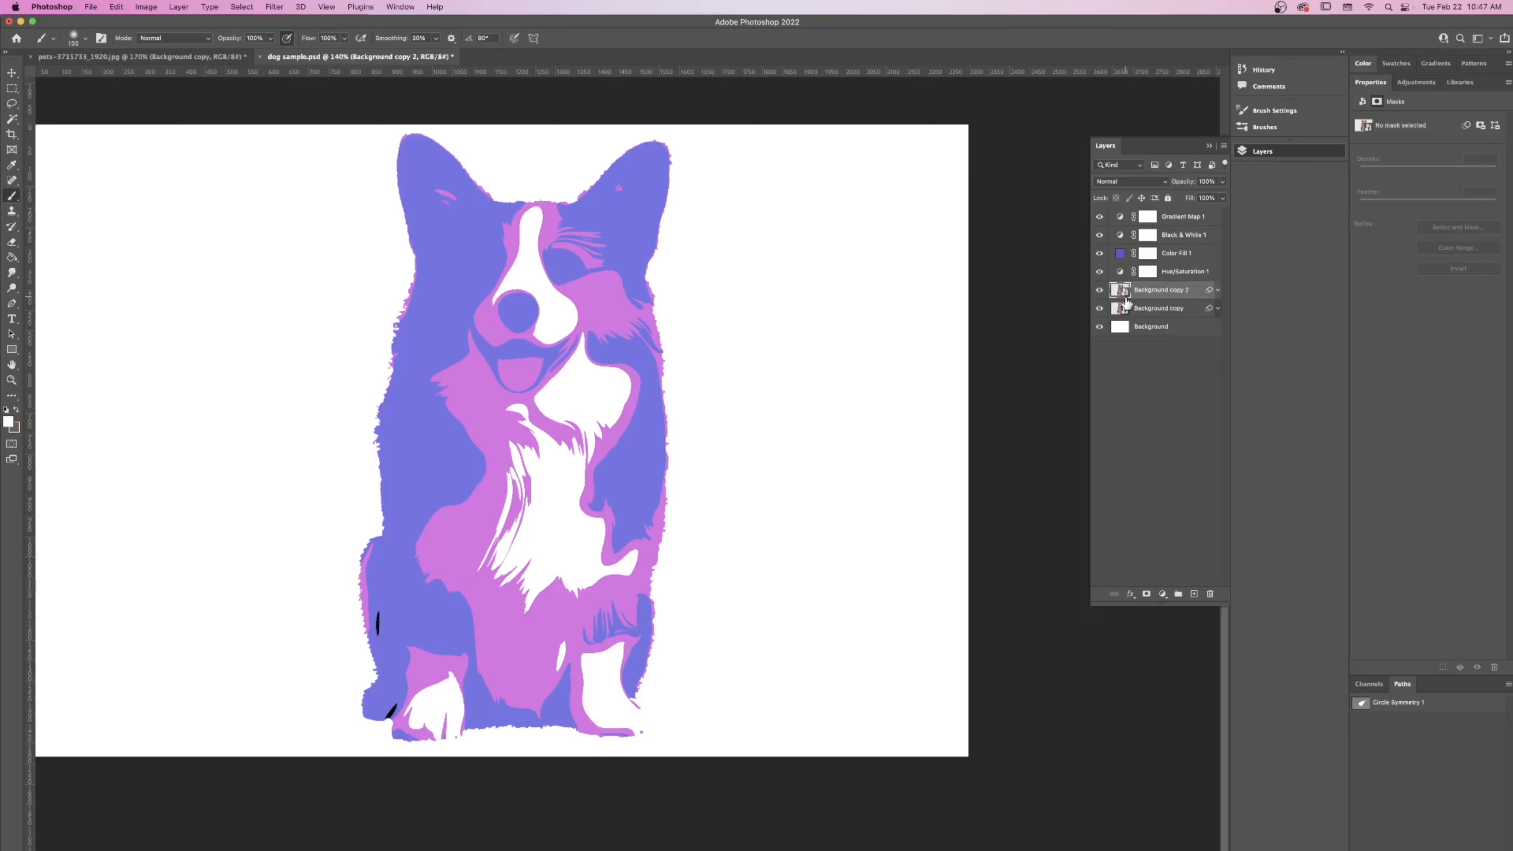
click(1146, 593)
click(5, 409)
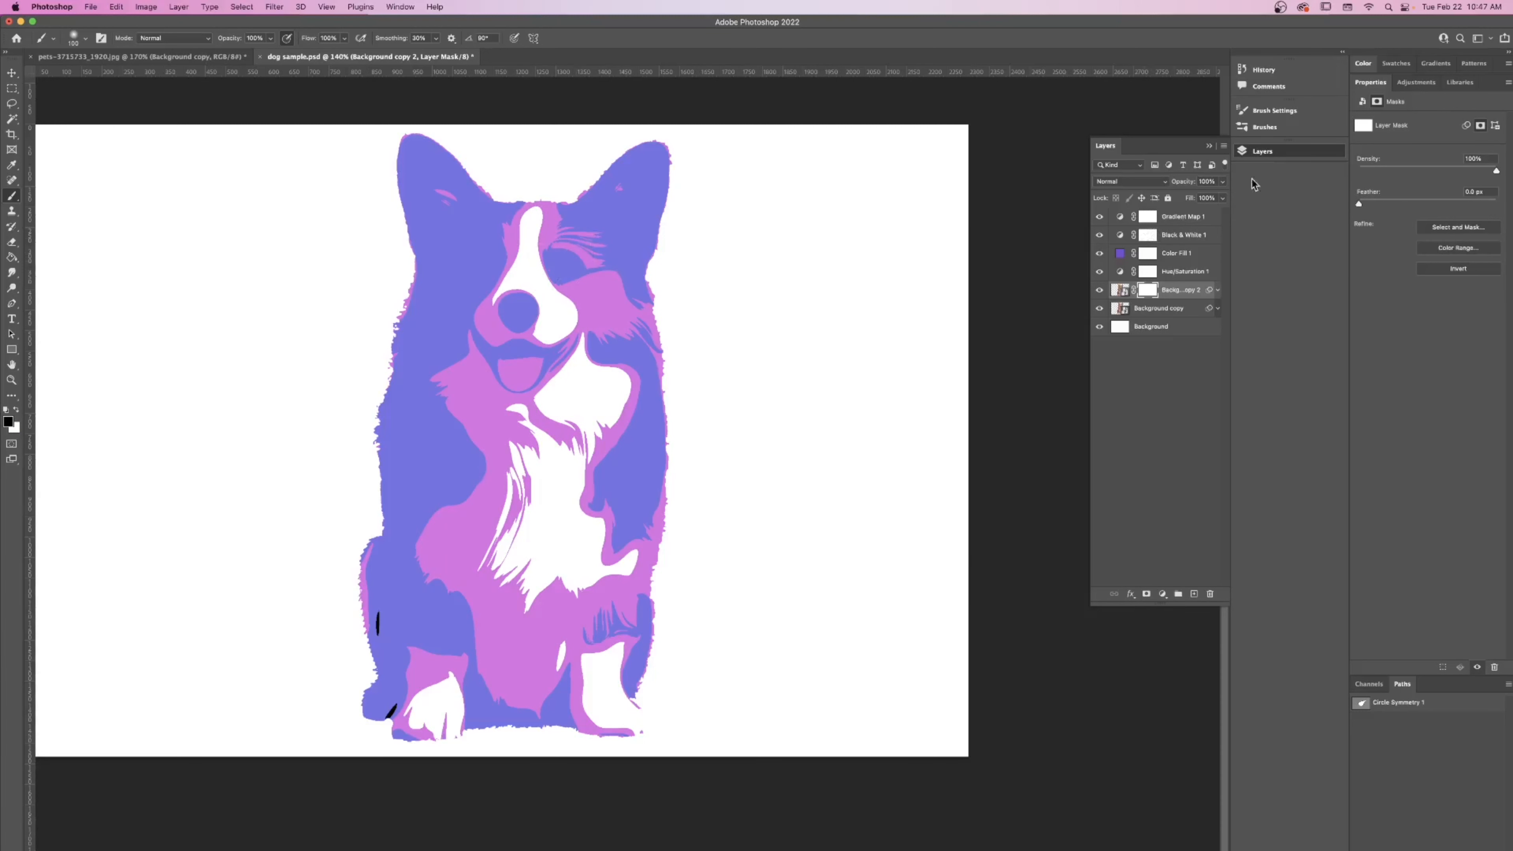
click(1263, 112)
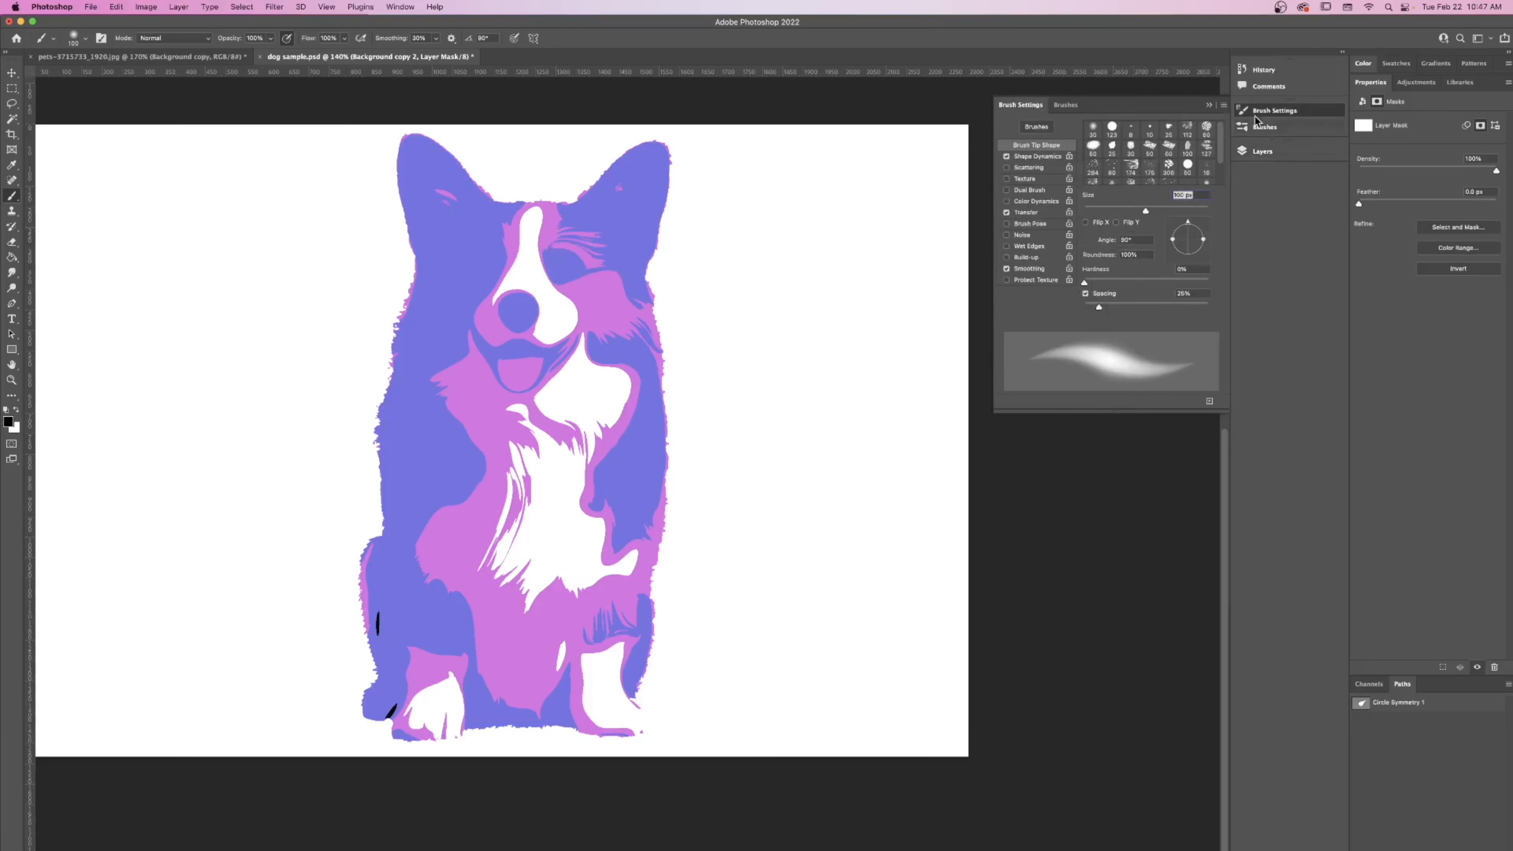
click(1246, 111)
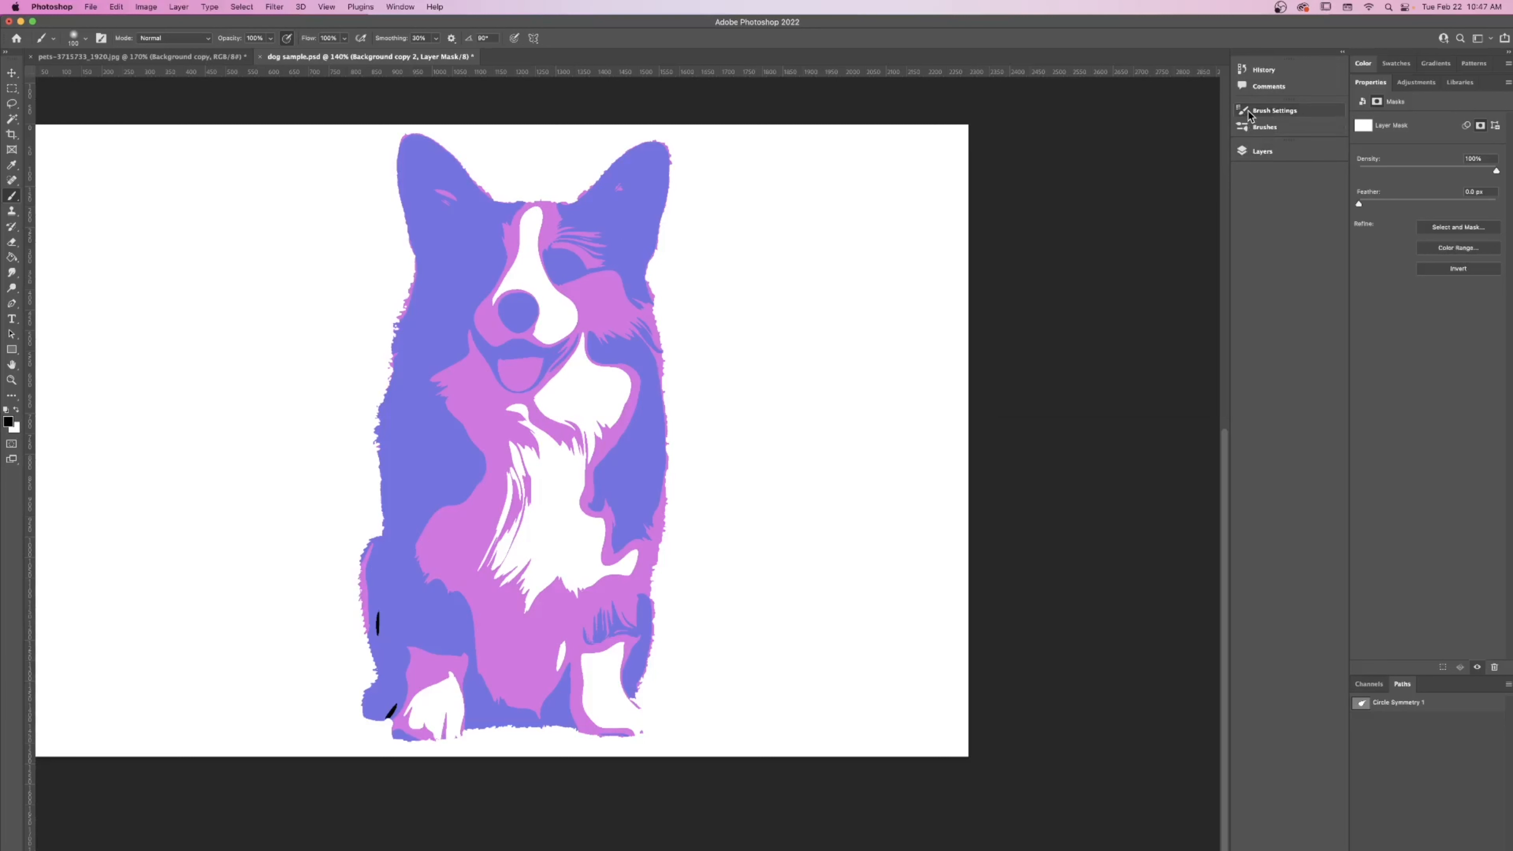
click(1263, 153)
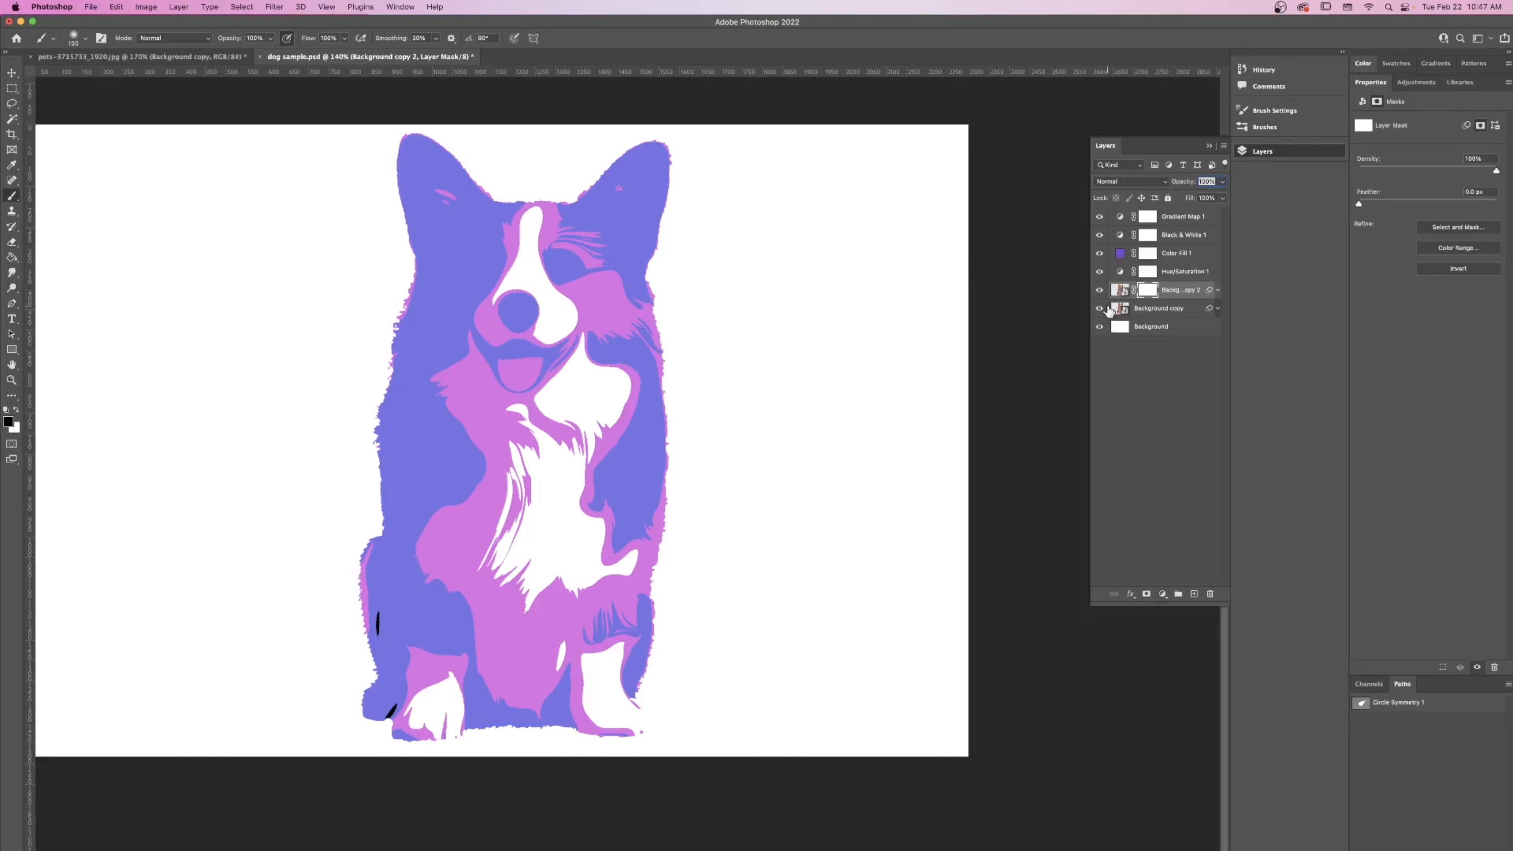
click(1099, 291)
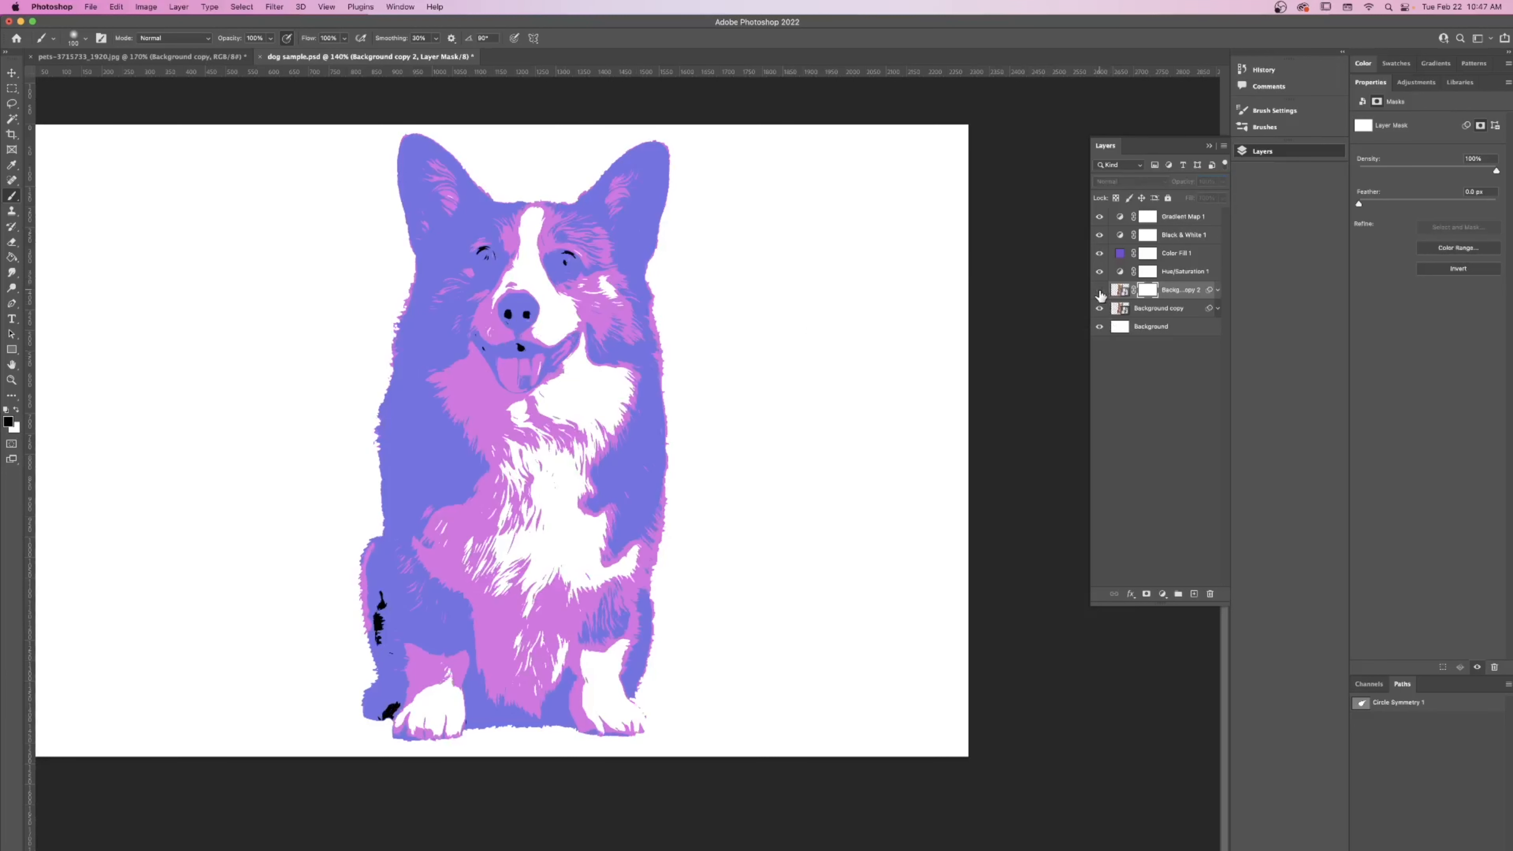
click(1100, 291)
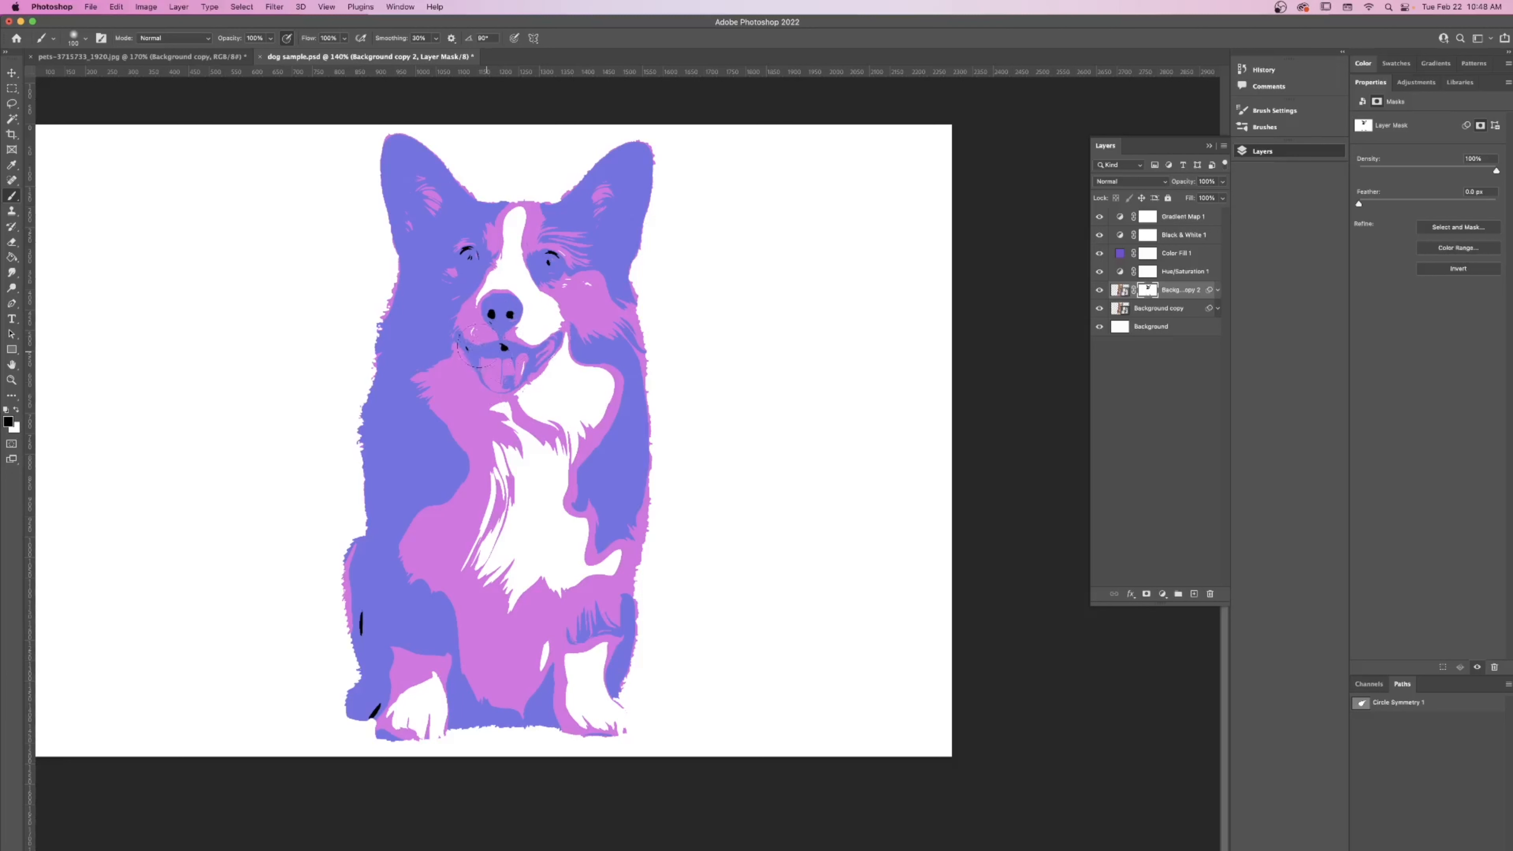
- Open the gradient of Gradient Map 1 for editing and try out the saved custom gradient presets, including the green and yellow one
click(1120, 220)
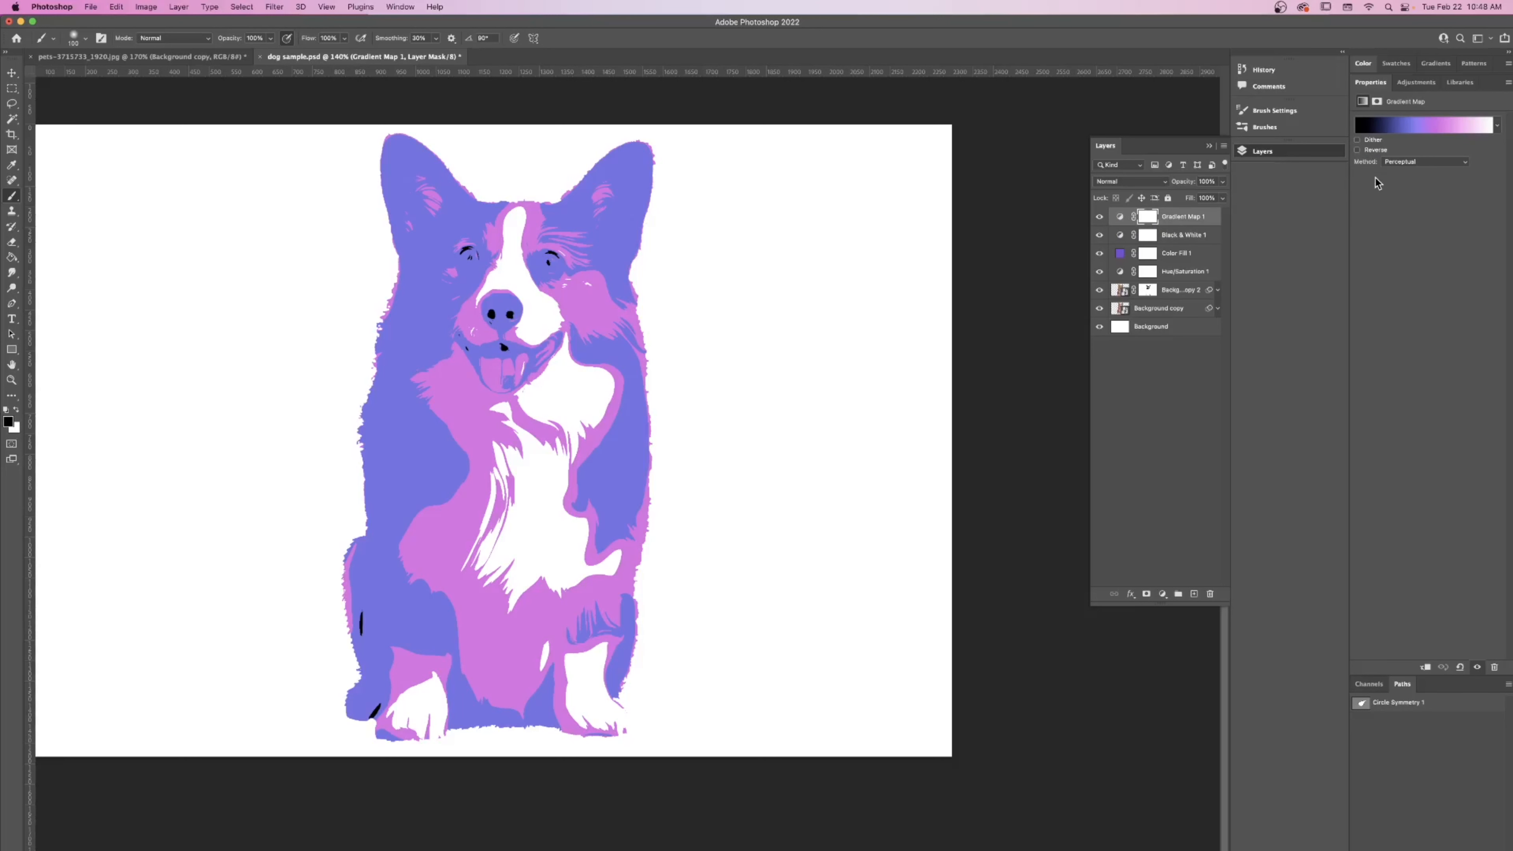
click(1441, 125)
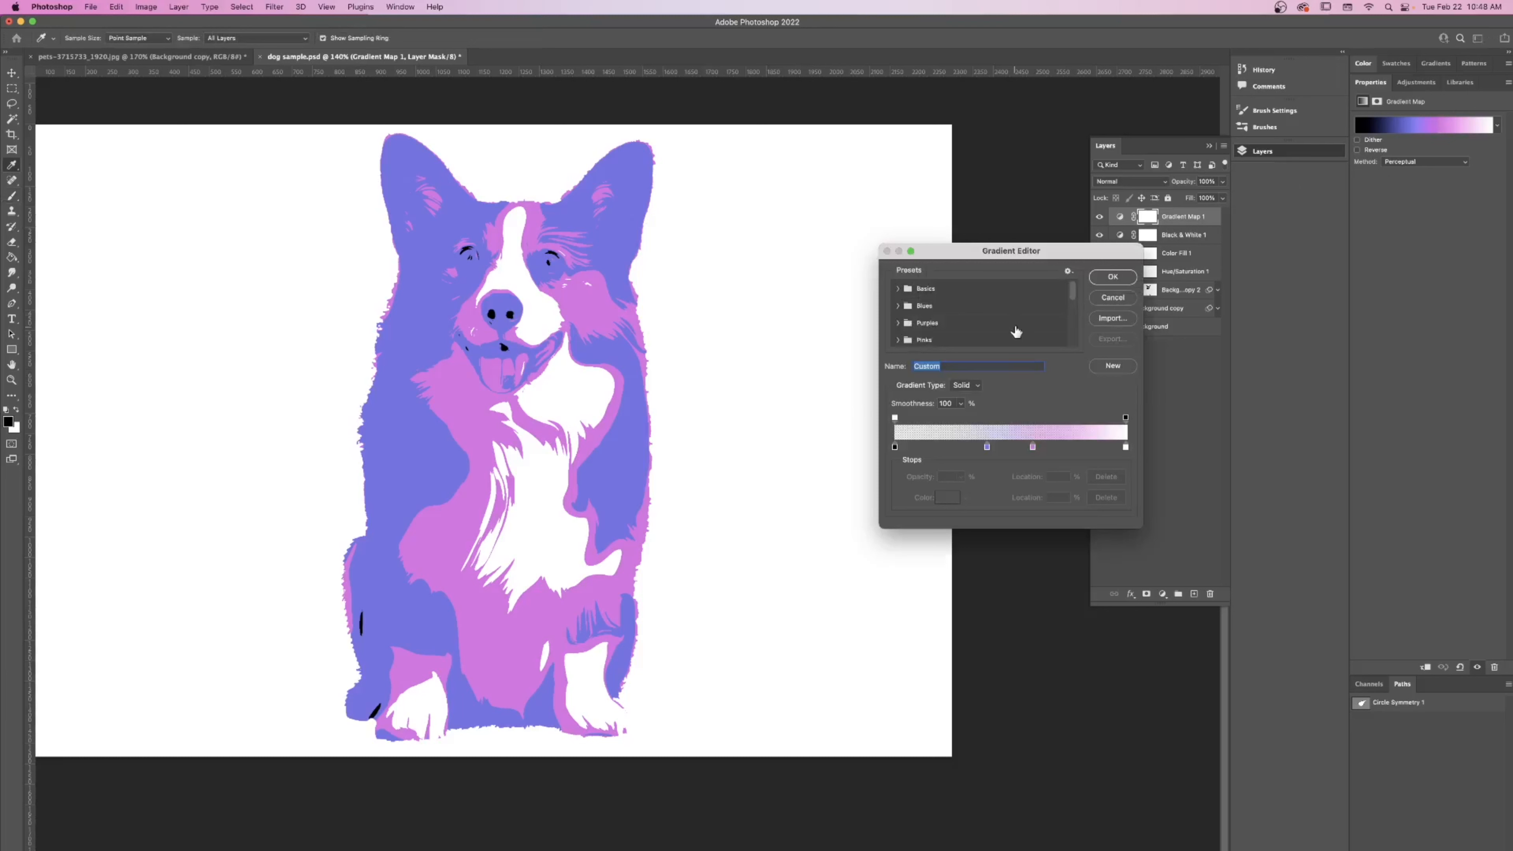
scroll(1016, 330, down, 5)
click(938, 337)
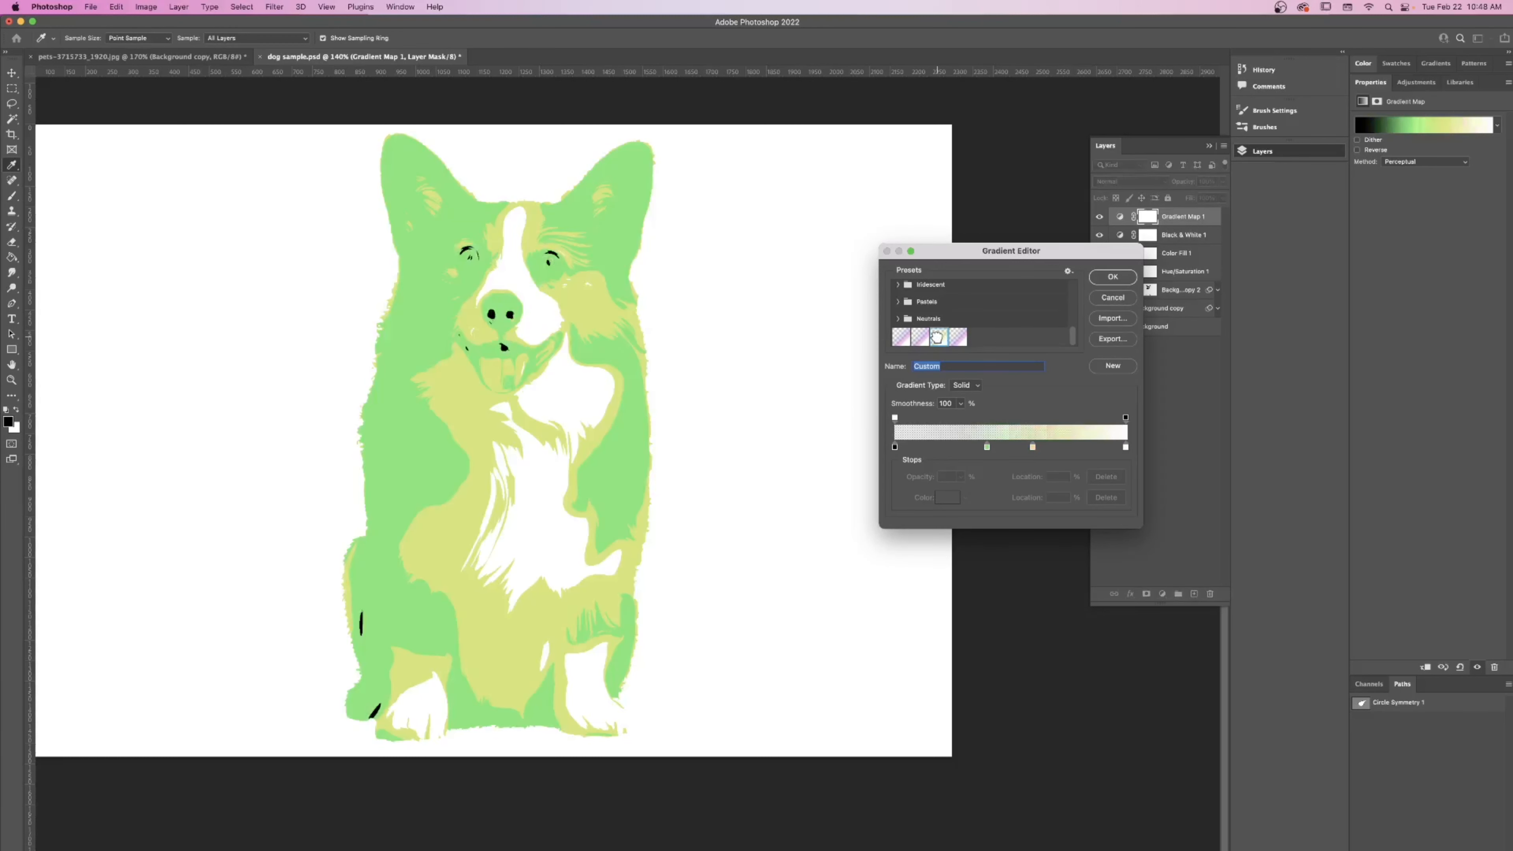
click(956, 339)
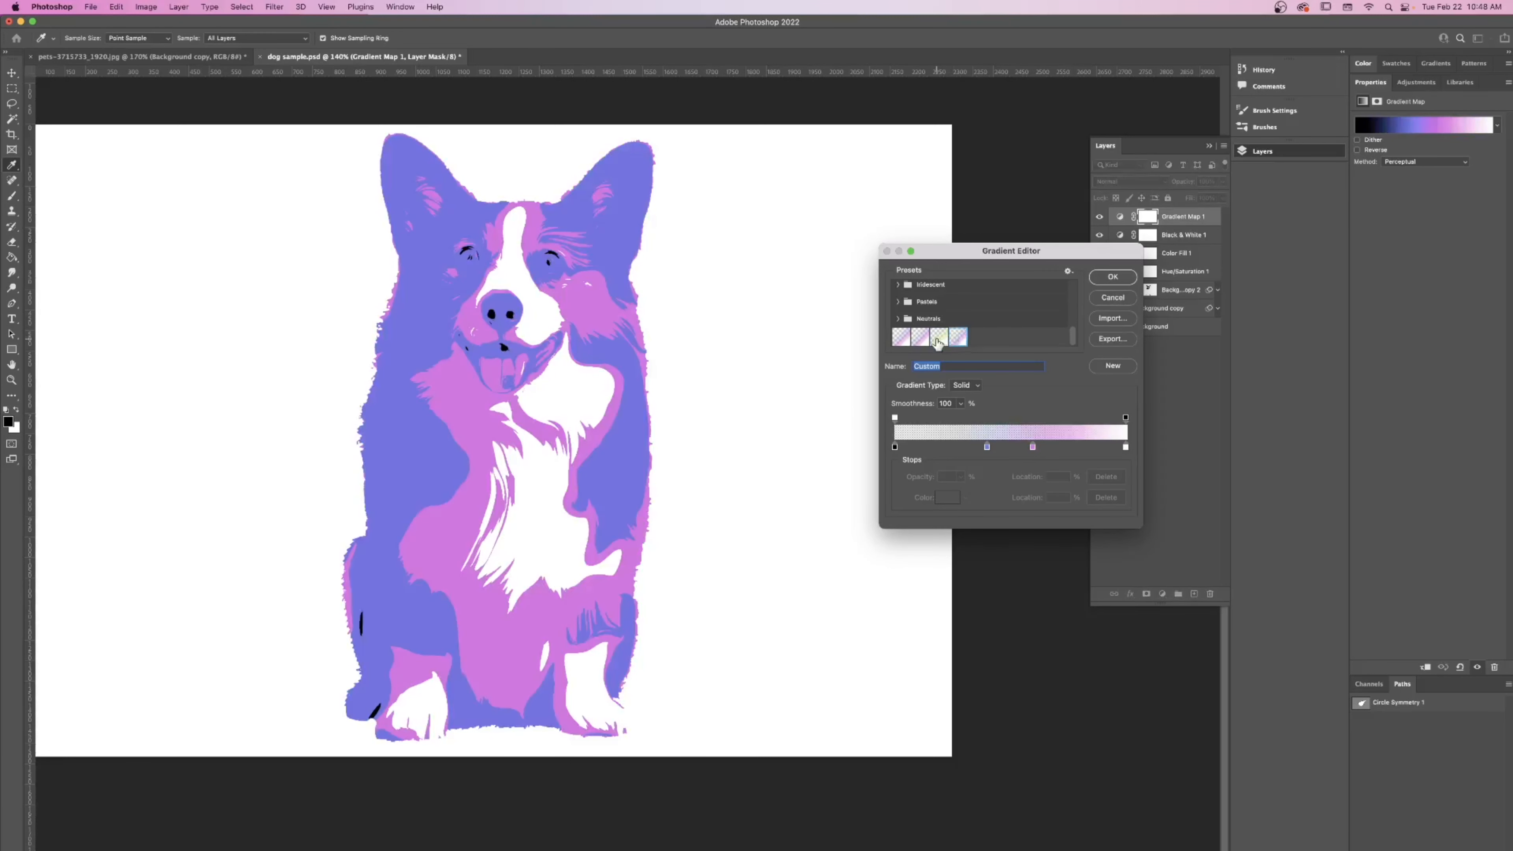
click(917, 338)
- Recolor the gradient stop at 60% from the color picker with a saturated pinkish red
double_click(1033, 451)
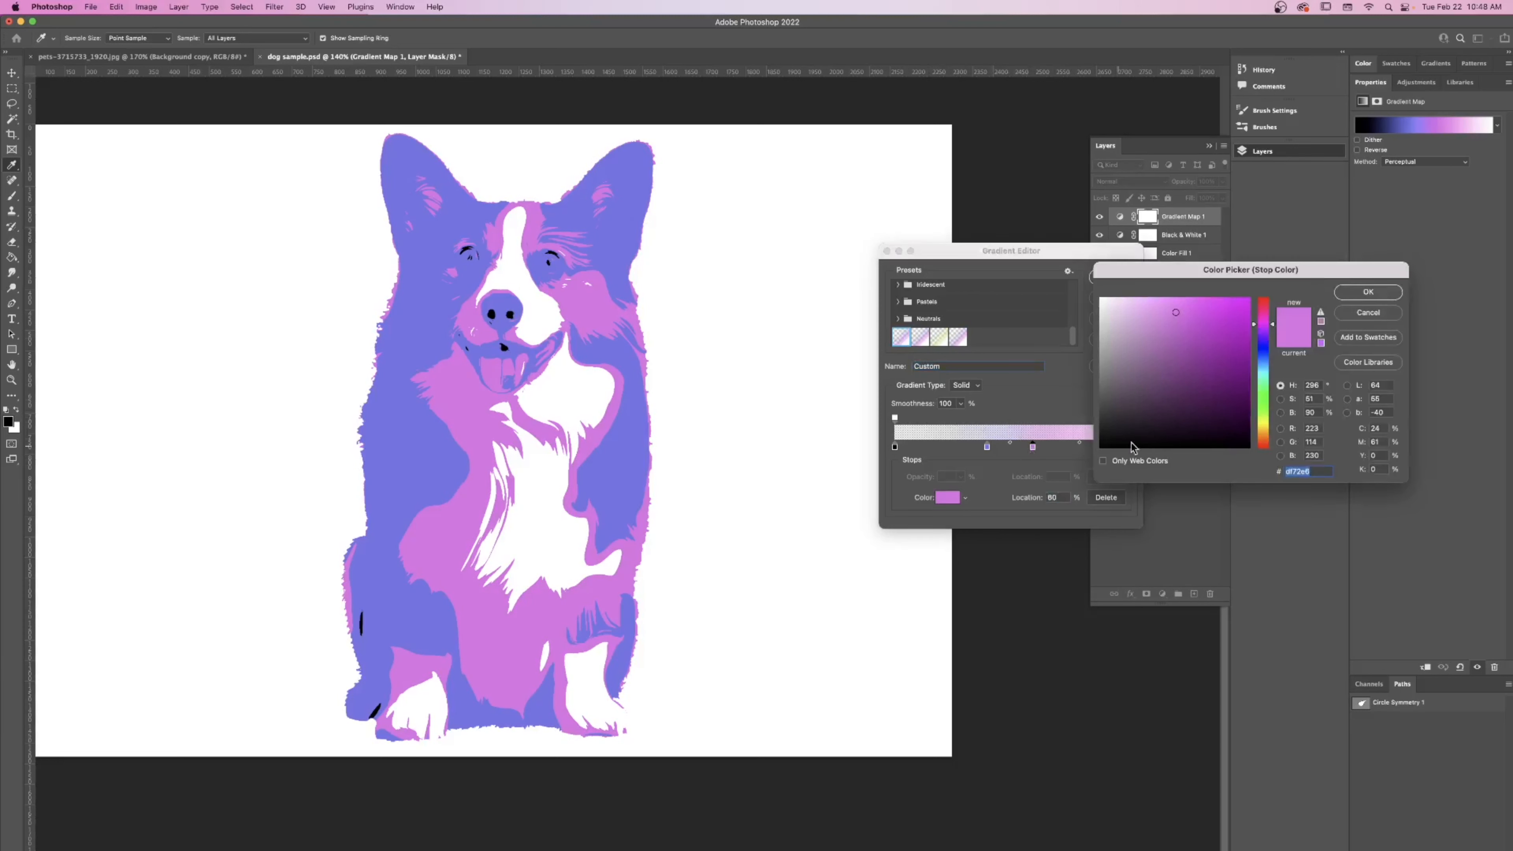
click(1211, 422)
drag(1212, 422, 1265, 304)
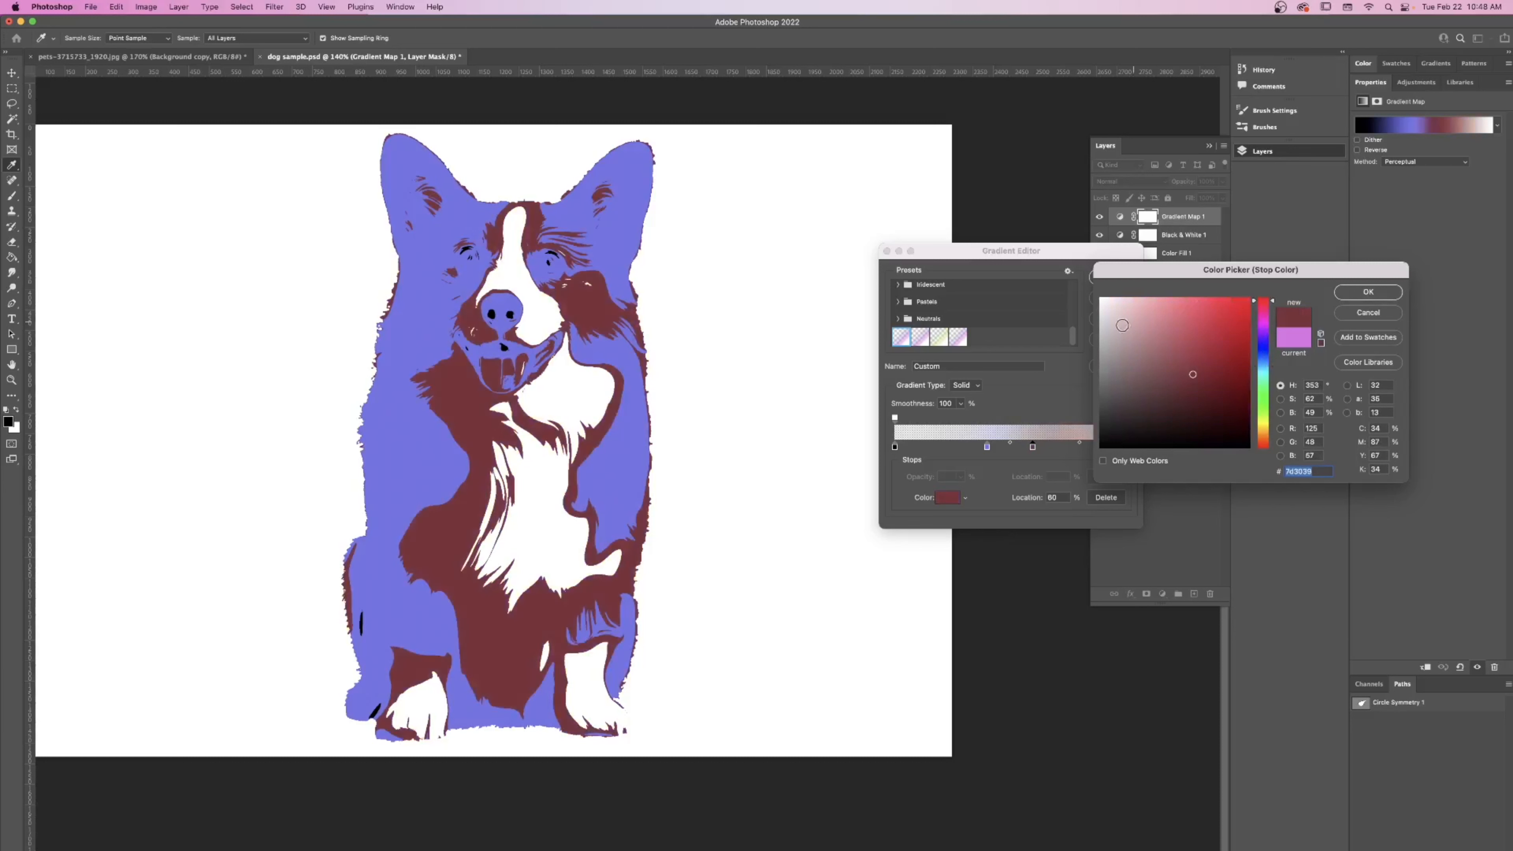
drag(1107, 412, 1152, 363)
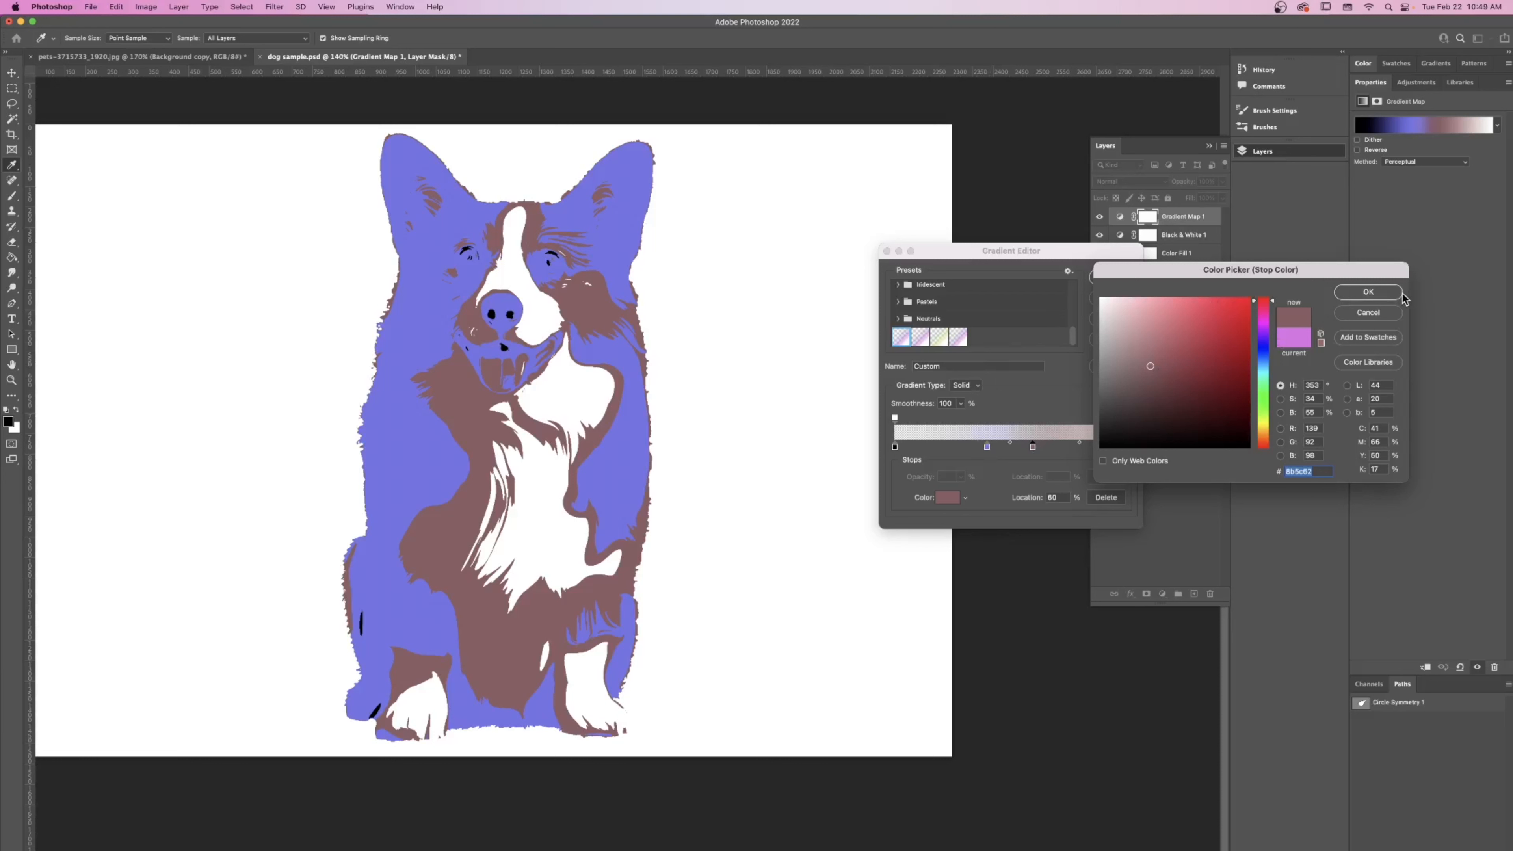
click(1261, 344)
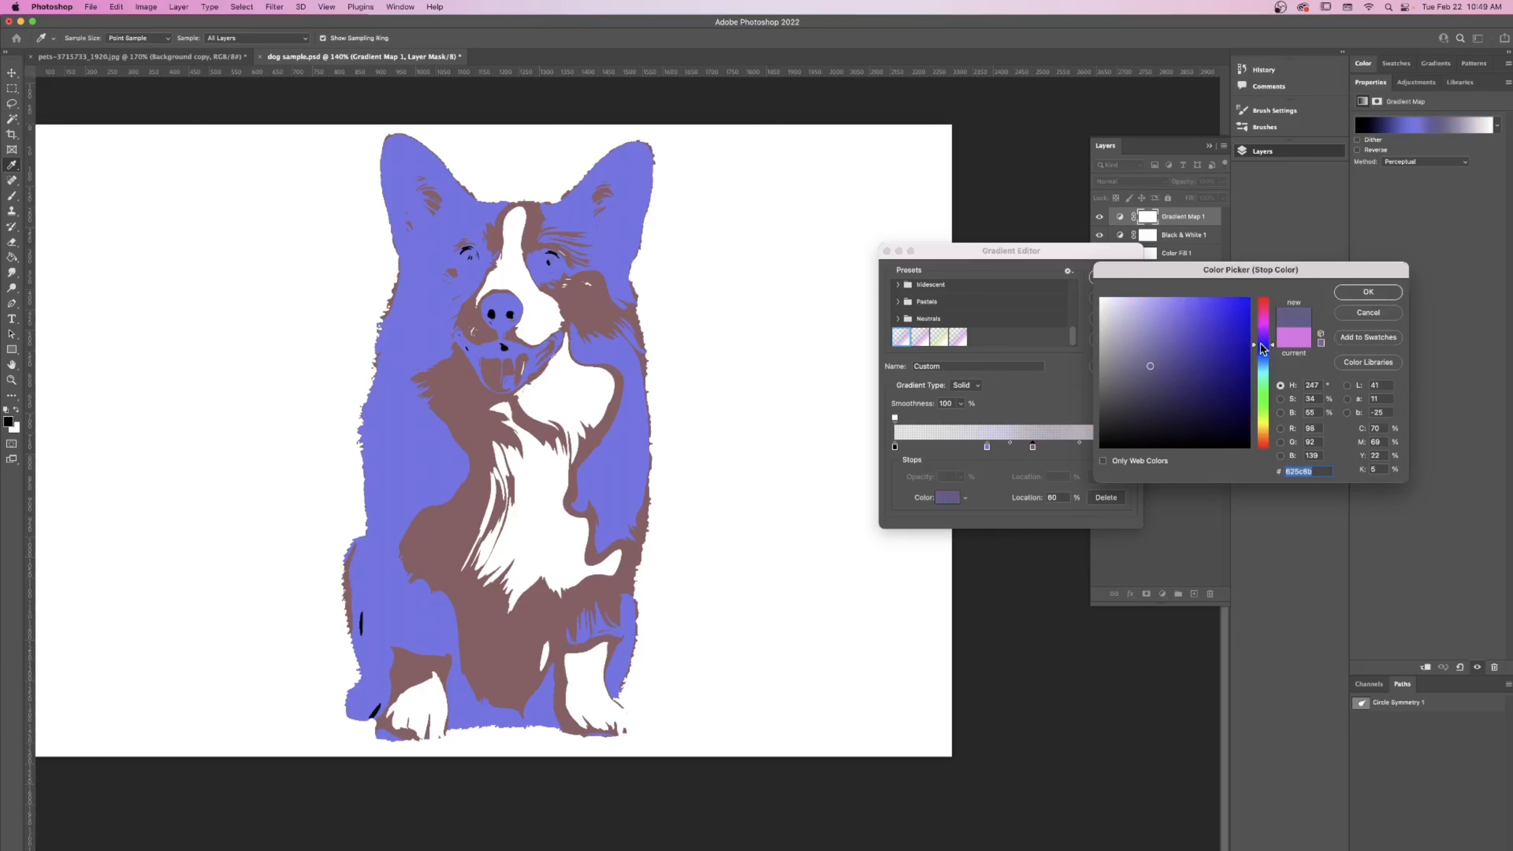
click(1264, 305)
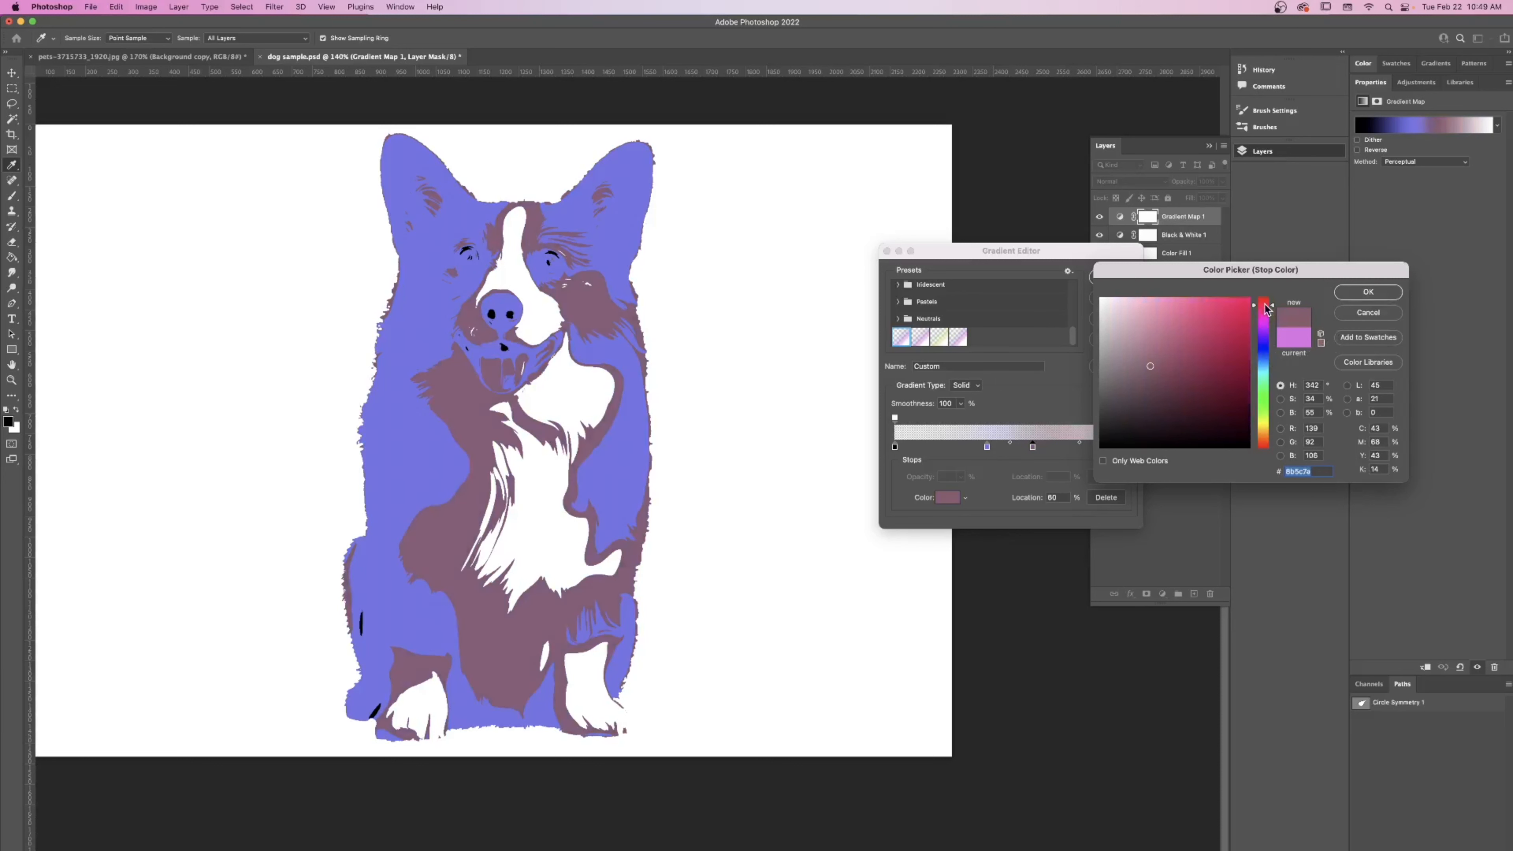
drag(1169, 355, 1228, 311)
click(1339, 292)
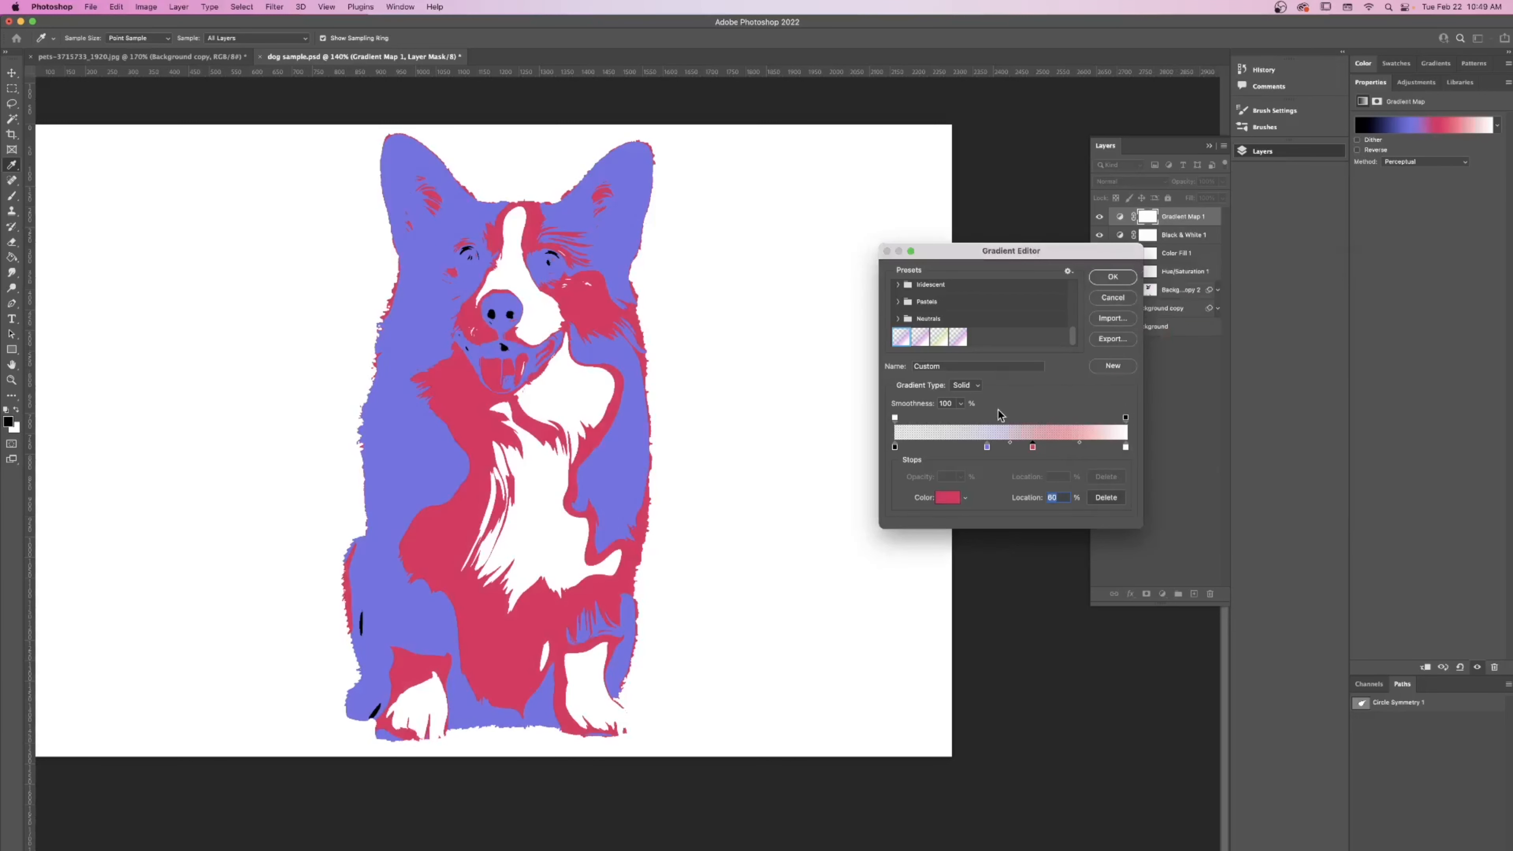
- Recolor the gradient stop at 40% with the tan yellow #e6c472
click(987, 447)
double_click(987, 448)
click(1264, 435)
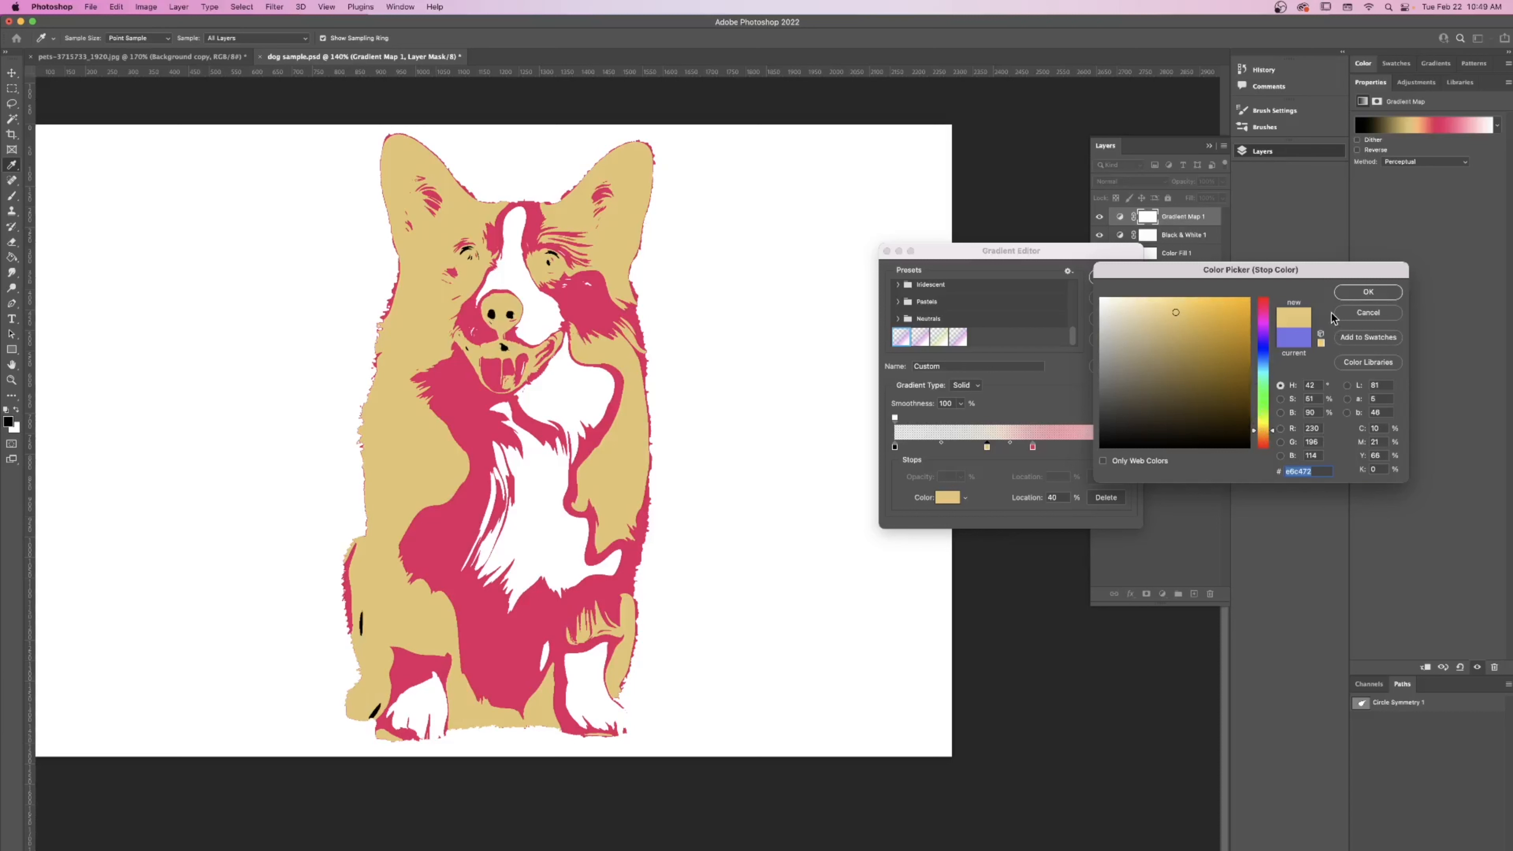
click(1351, 292)
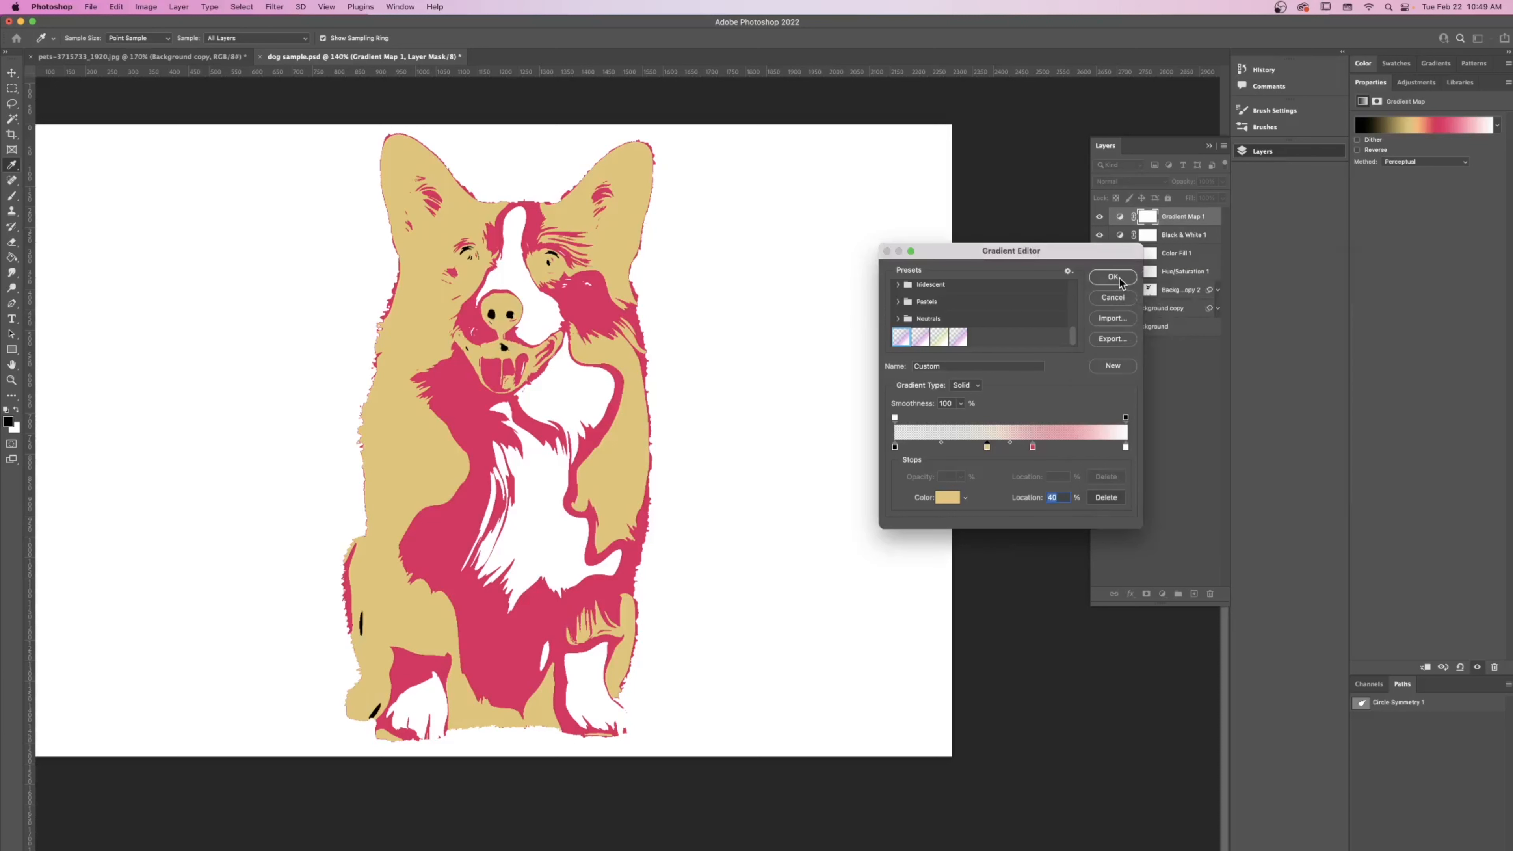
- Apply the last saved gradient preset, with blue and pink-purple stops, to Gradient Map 1
click(939, 338)
click(959, 338)
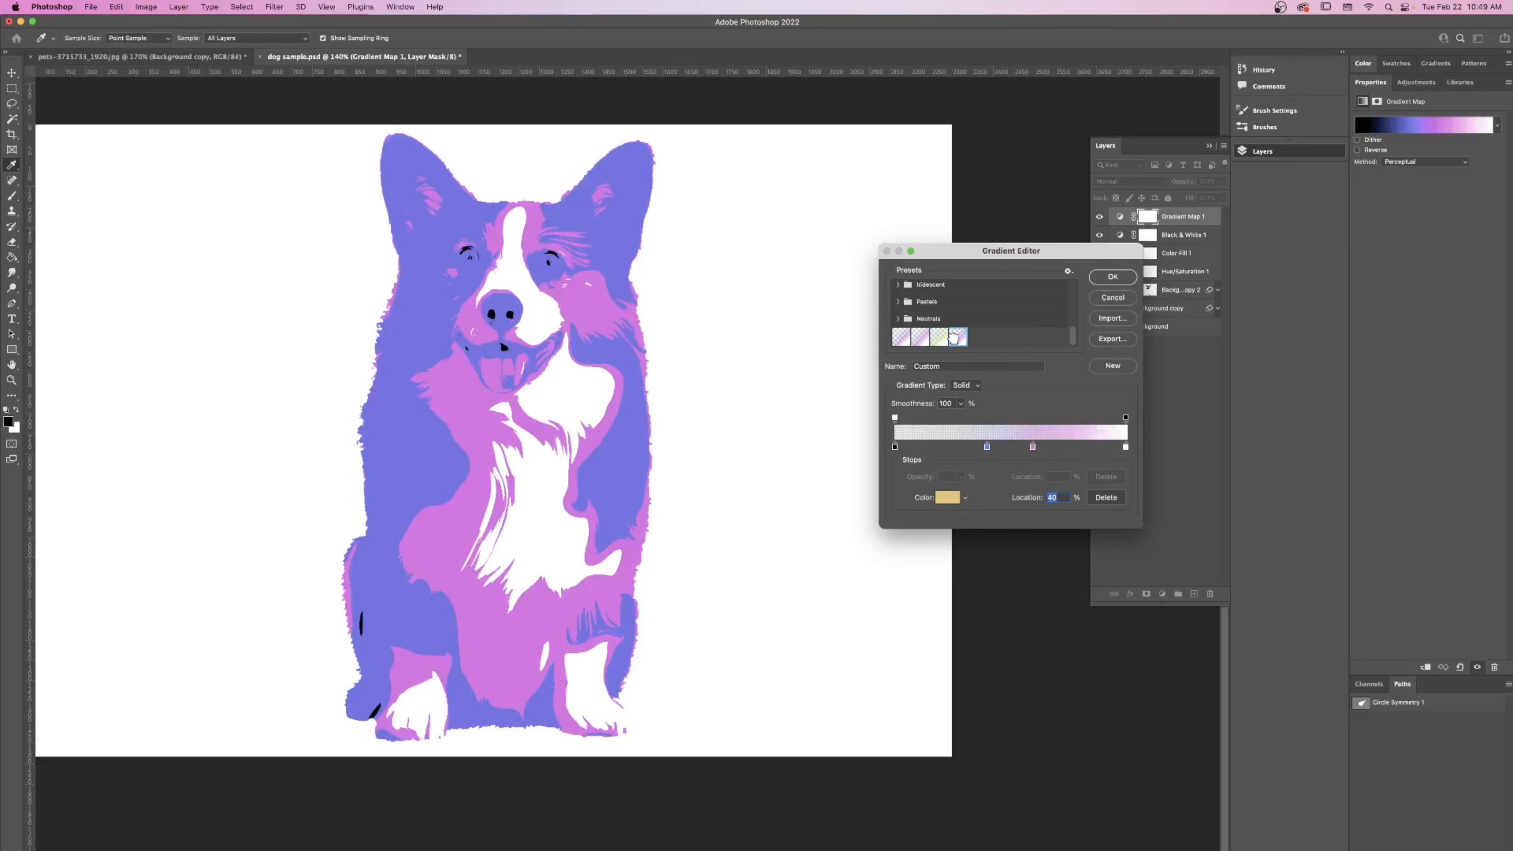
click(1114, 277)
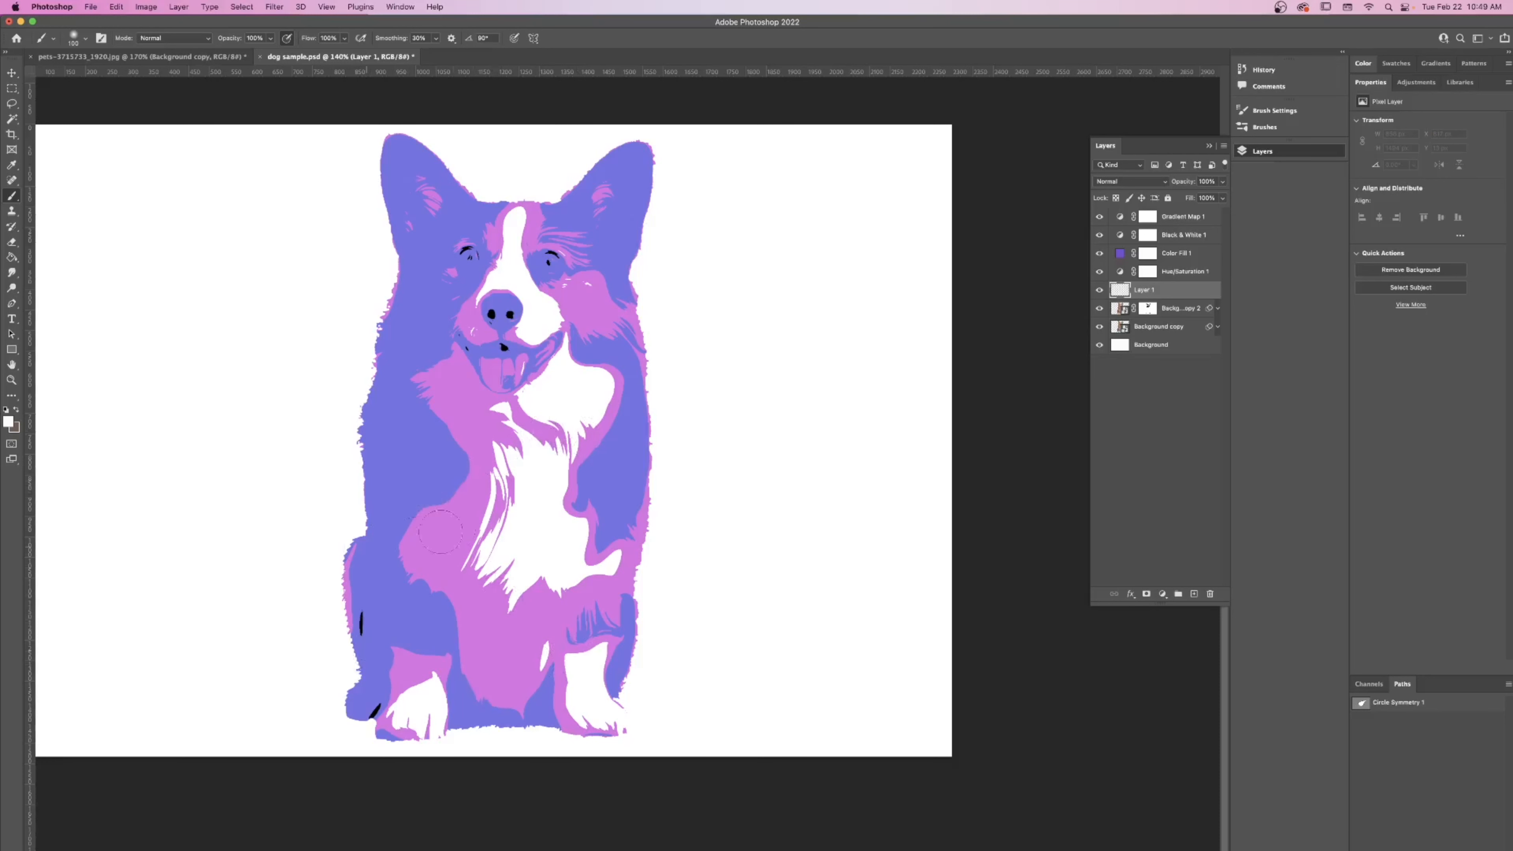
- Change the color of the Color Fill 1 layer to the muted purple #8672b2
double_click(1120, 255)
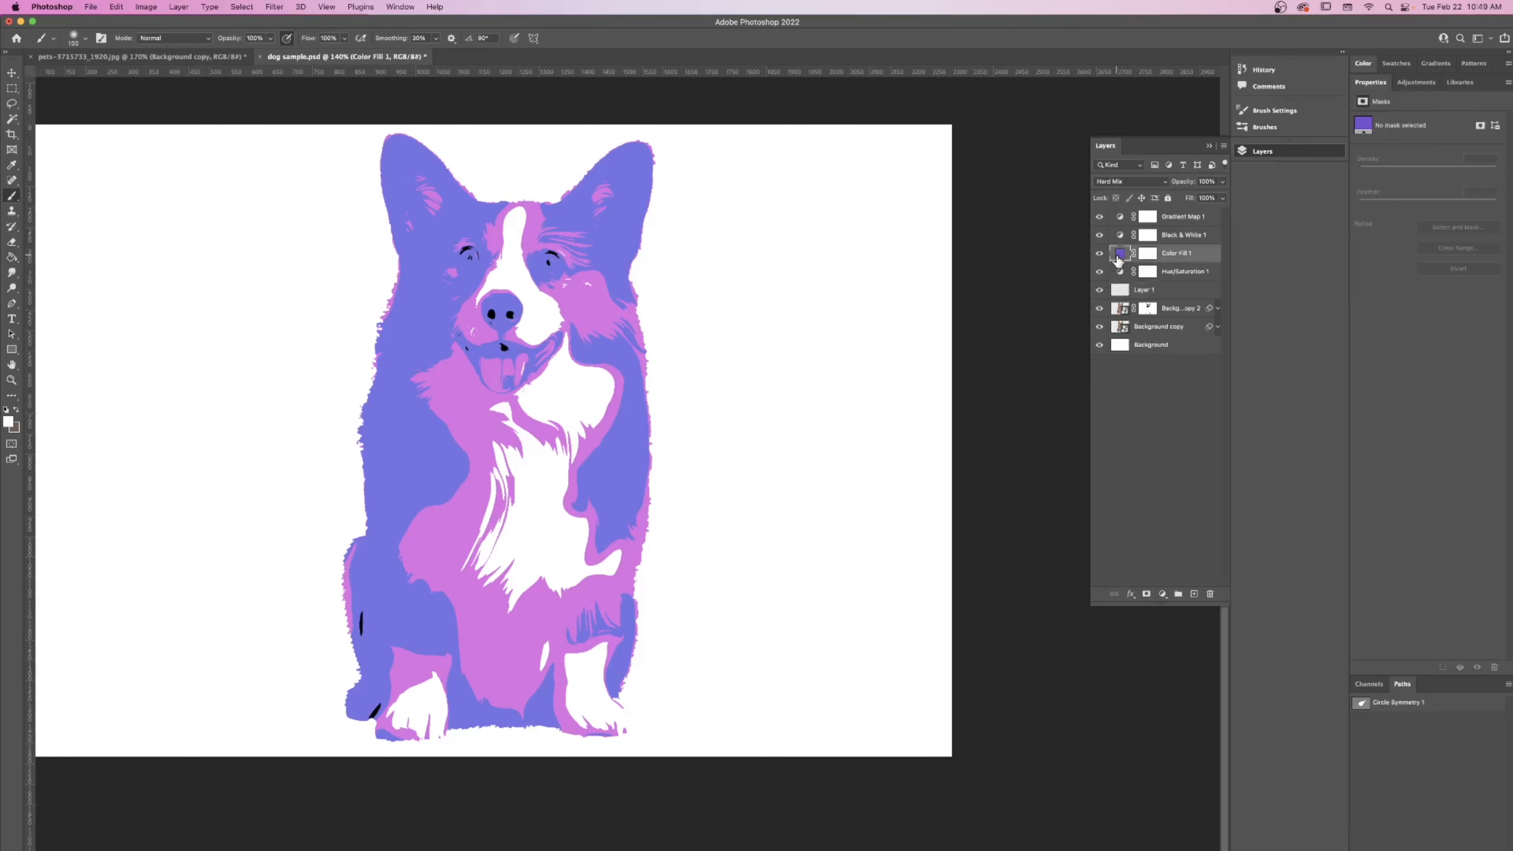
mouse_move(1203, 409)
mouse_down()
mouse_move(1191, 354)
mouse_move(1164, 362)
mouse_move(1201, 344)
mouse_move(1131, 369)
mouse_move(1182, 329)
mouse_move(1184, 349)
mouse_move(1166, 298)
mouse_move(1191, 365)
mouse_move(1173, 296)
mouse_move(1205, 361)
mouse_move(1172, 373)
mouse_move(1154, 343)
mouse_up()
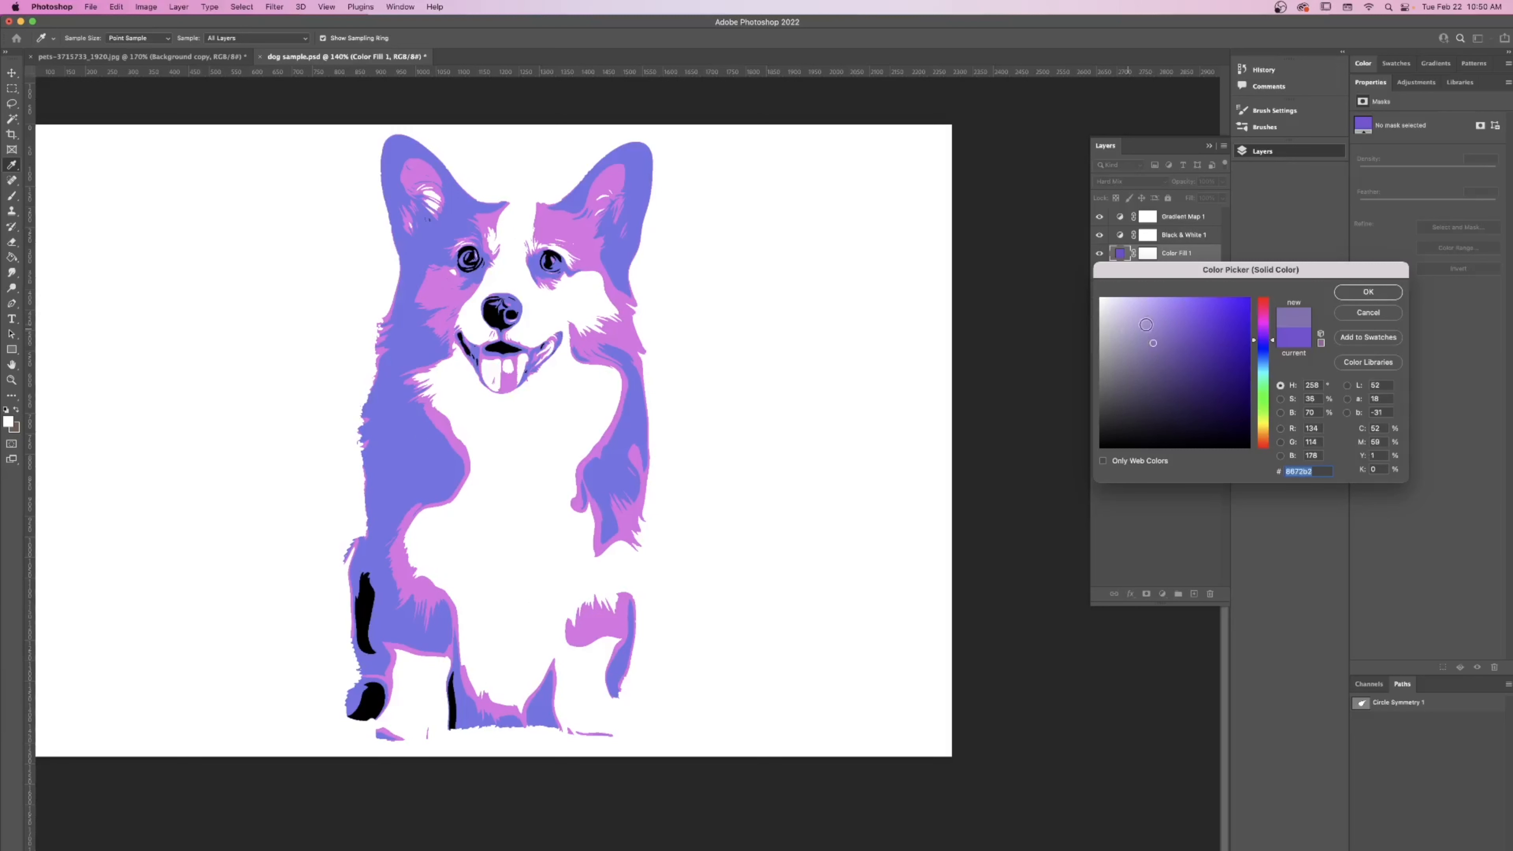
click(1347, 292)
key(b)
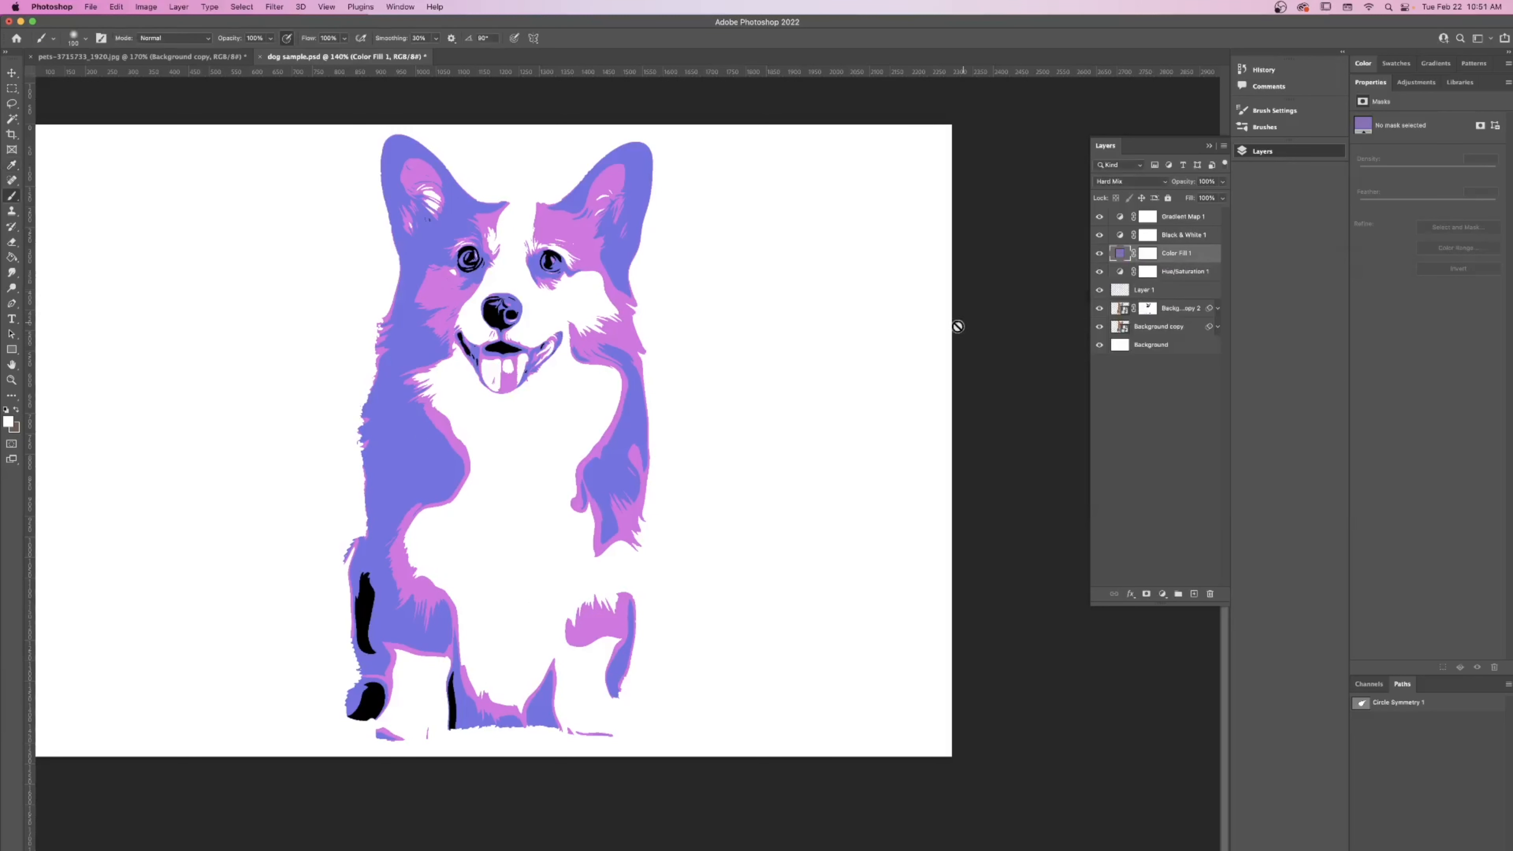
- Paint black on the Background copy 2 mask over the corgi's chest and legs with a larger soft brush to bring back fur detail
scroll(950, 329, right, 2)
scroll(945, 331, up, 1)
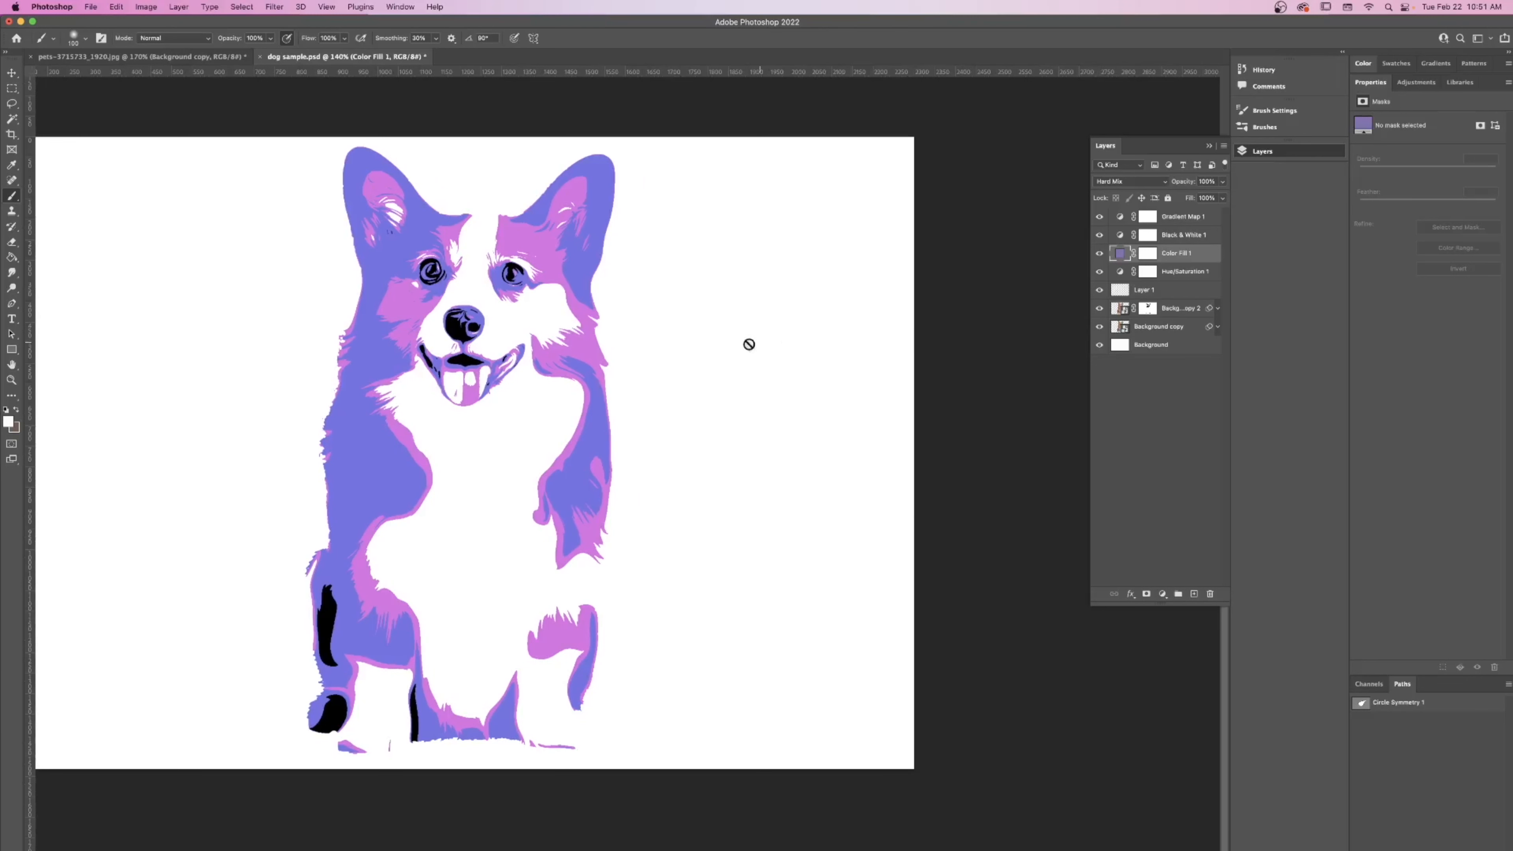
click(1099, 309)
click(1100, 309)
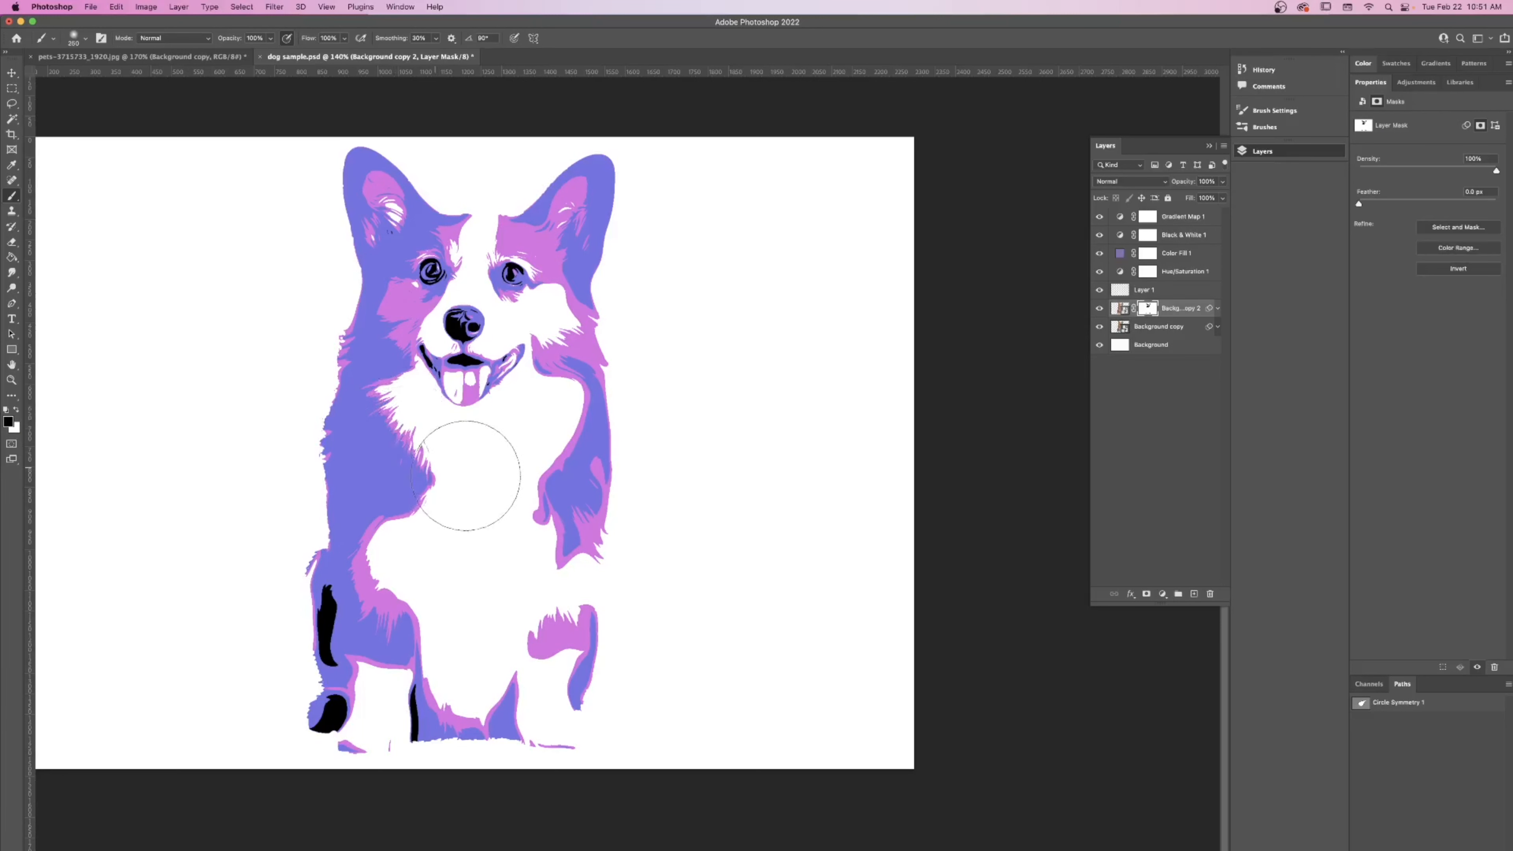
mouse_move(466, 476)
mouse_down()
mouse_move(444, 595)
mouse_move(546, 477)
mouse_move(547, 389)
mouse_move(501, 541)
mouse_move(502, 530)
mouse_move(495, 660)
mouse_move(529, 696)
mouse_move(593, 723)
mouse_move(410, 673)
mouse_move(384, 687)
mouse_move(379, 547)
mouse_up()
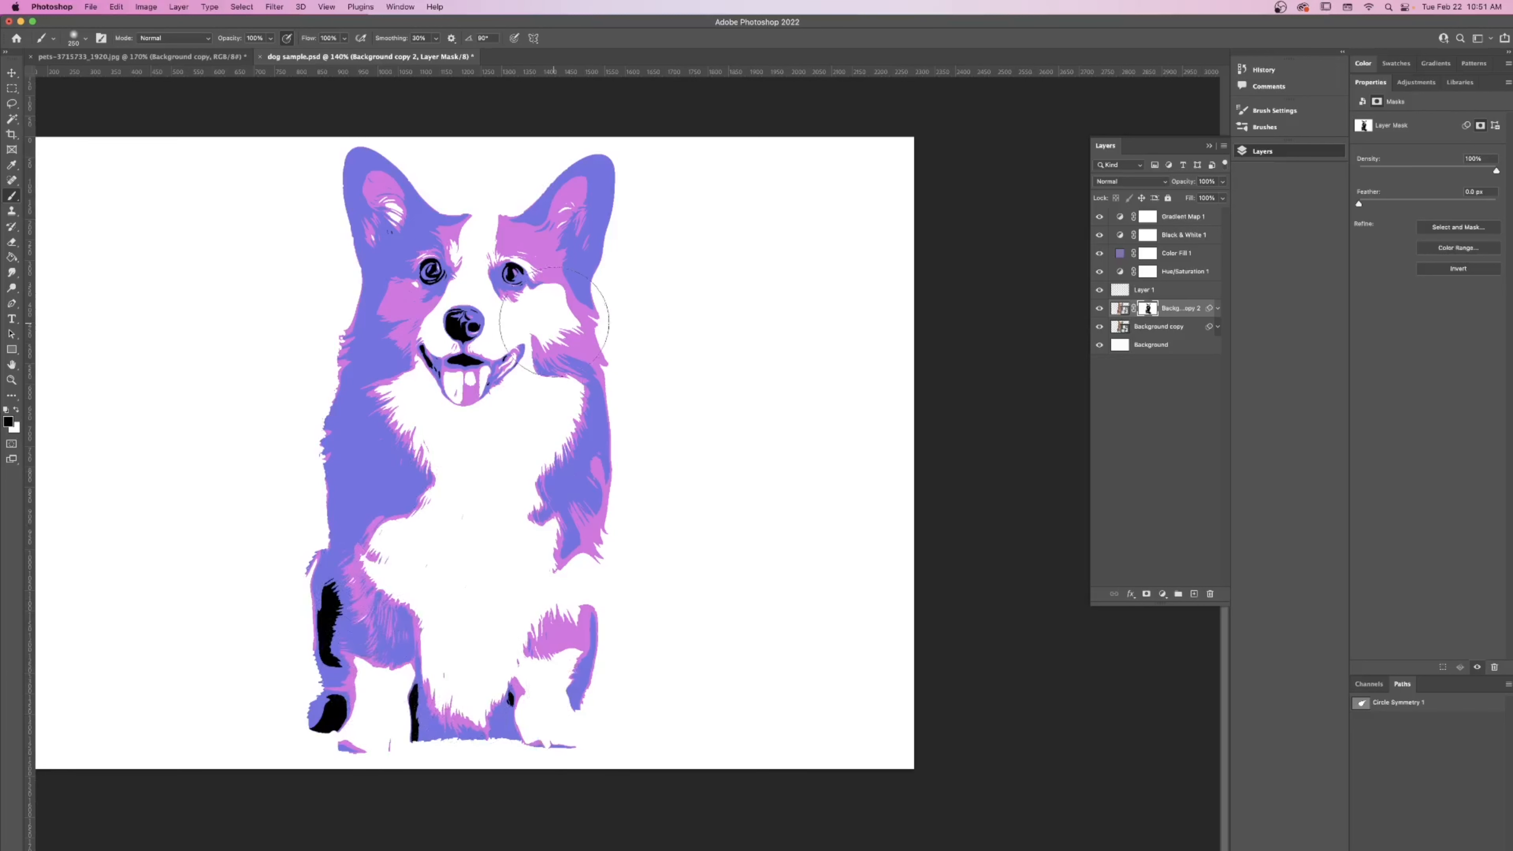
key(c)
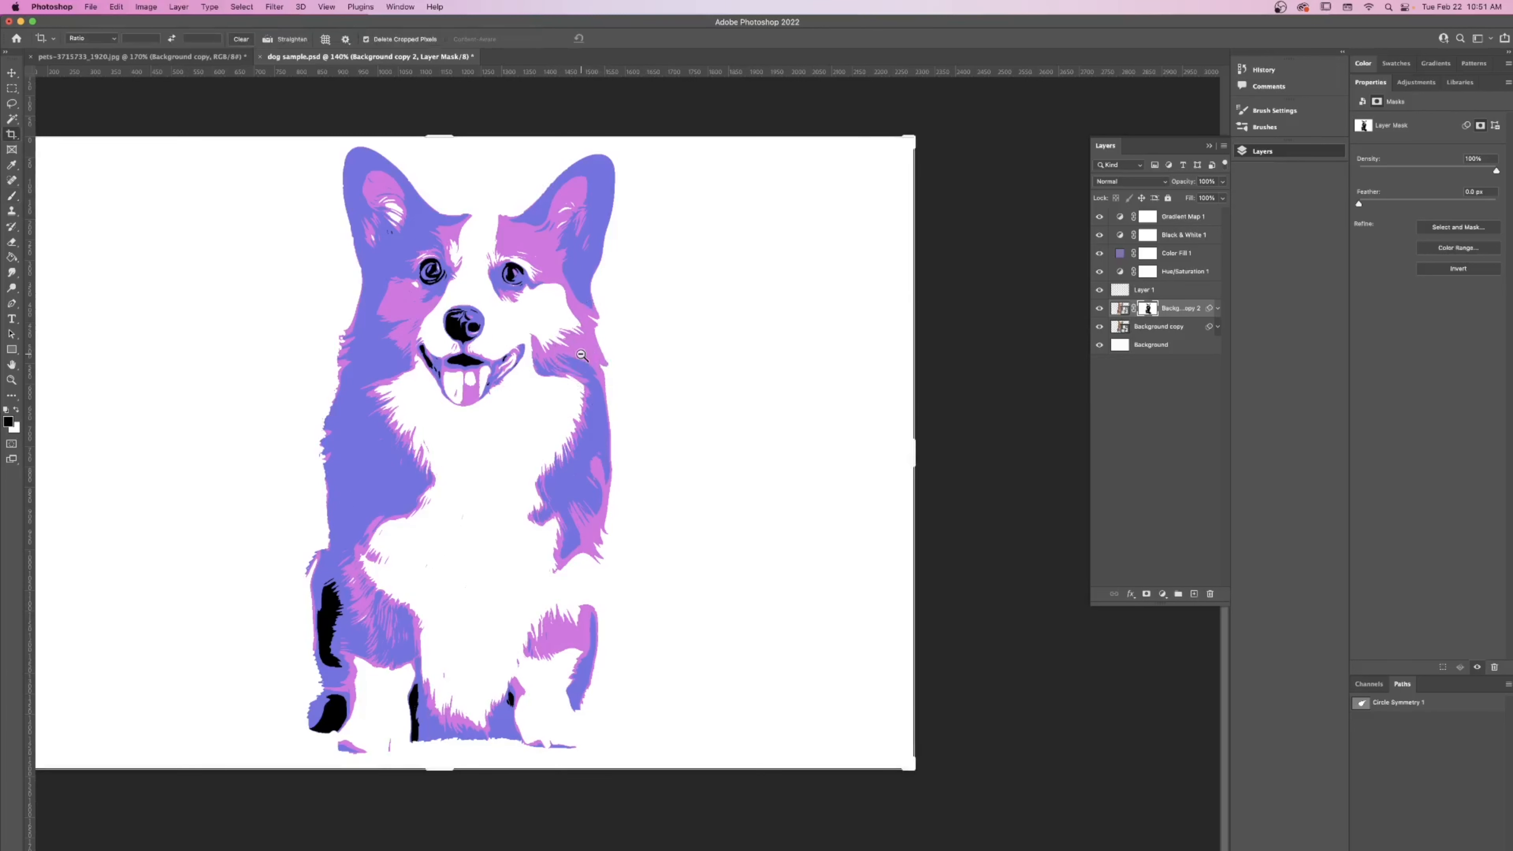
alt+super+click(581, 354)
key(b)
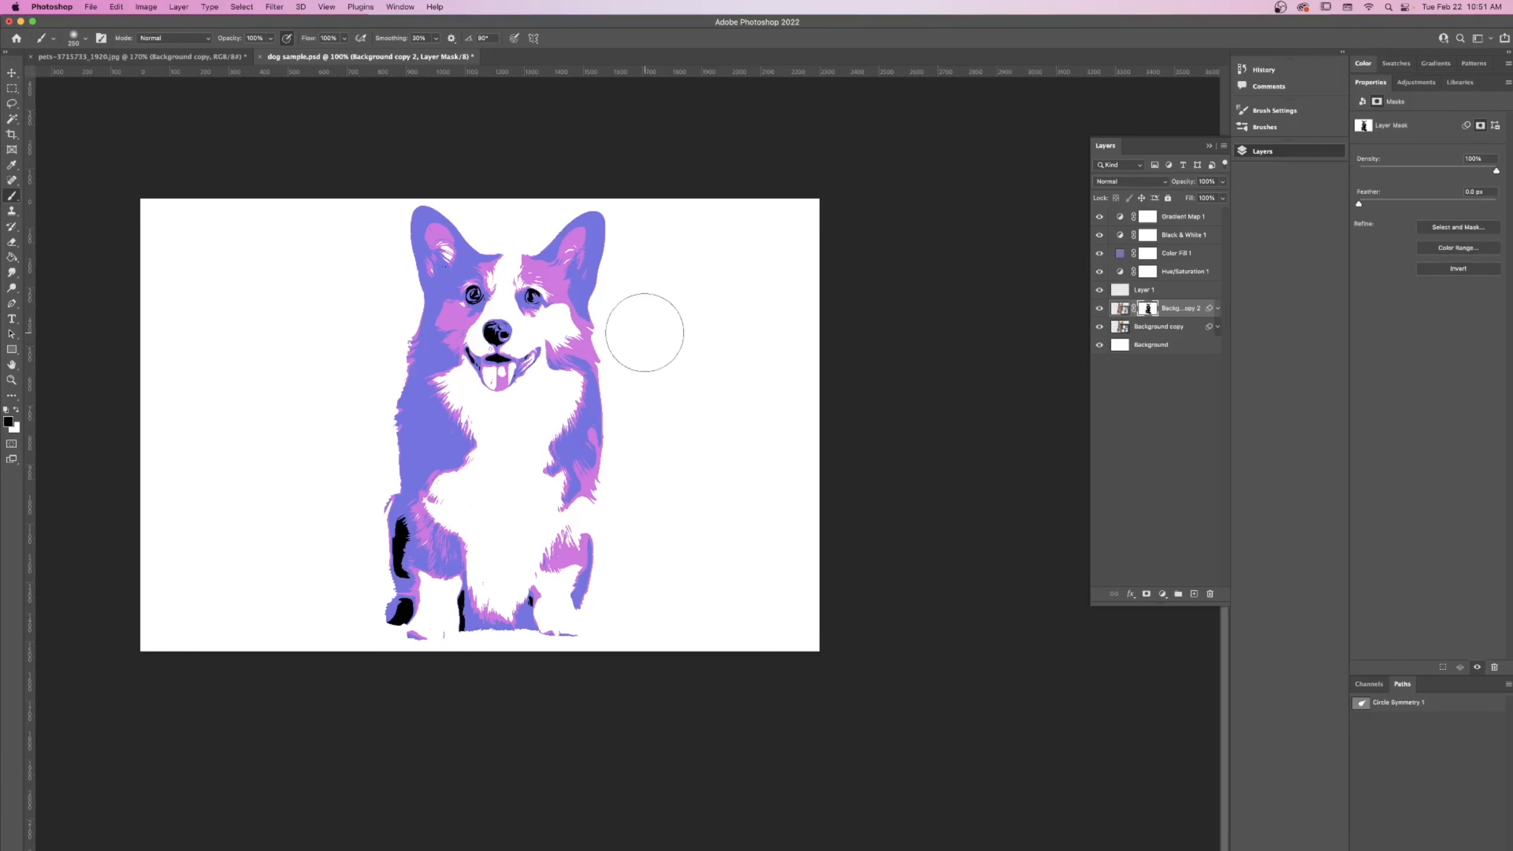
- Select Layer 1 and paint small white highlights in the corgi's eyes with a much smaller brush
click(1172, 295)
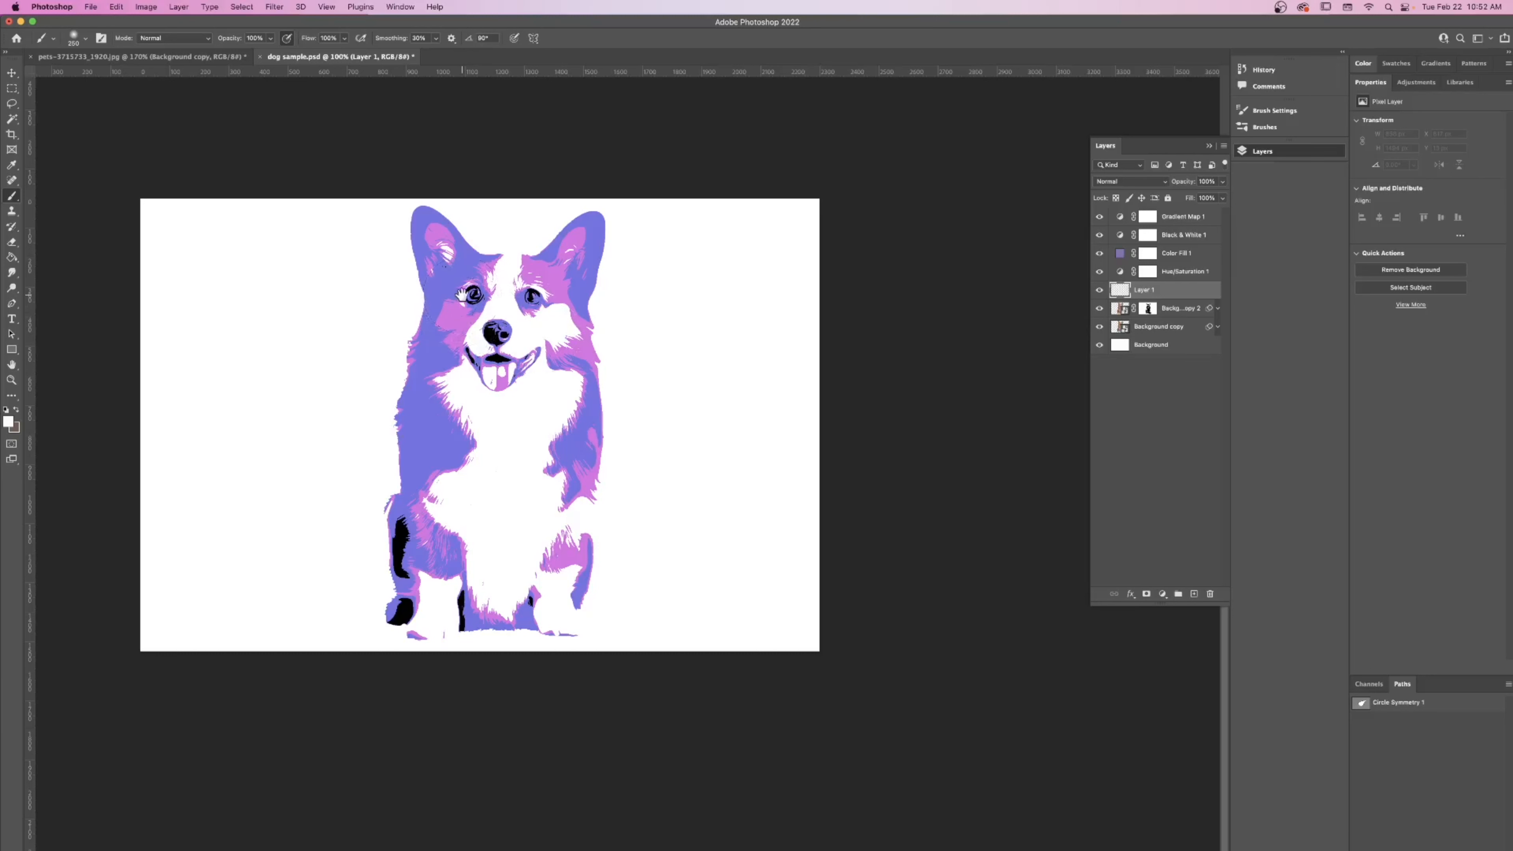
drag(462, 295, 495, 310)
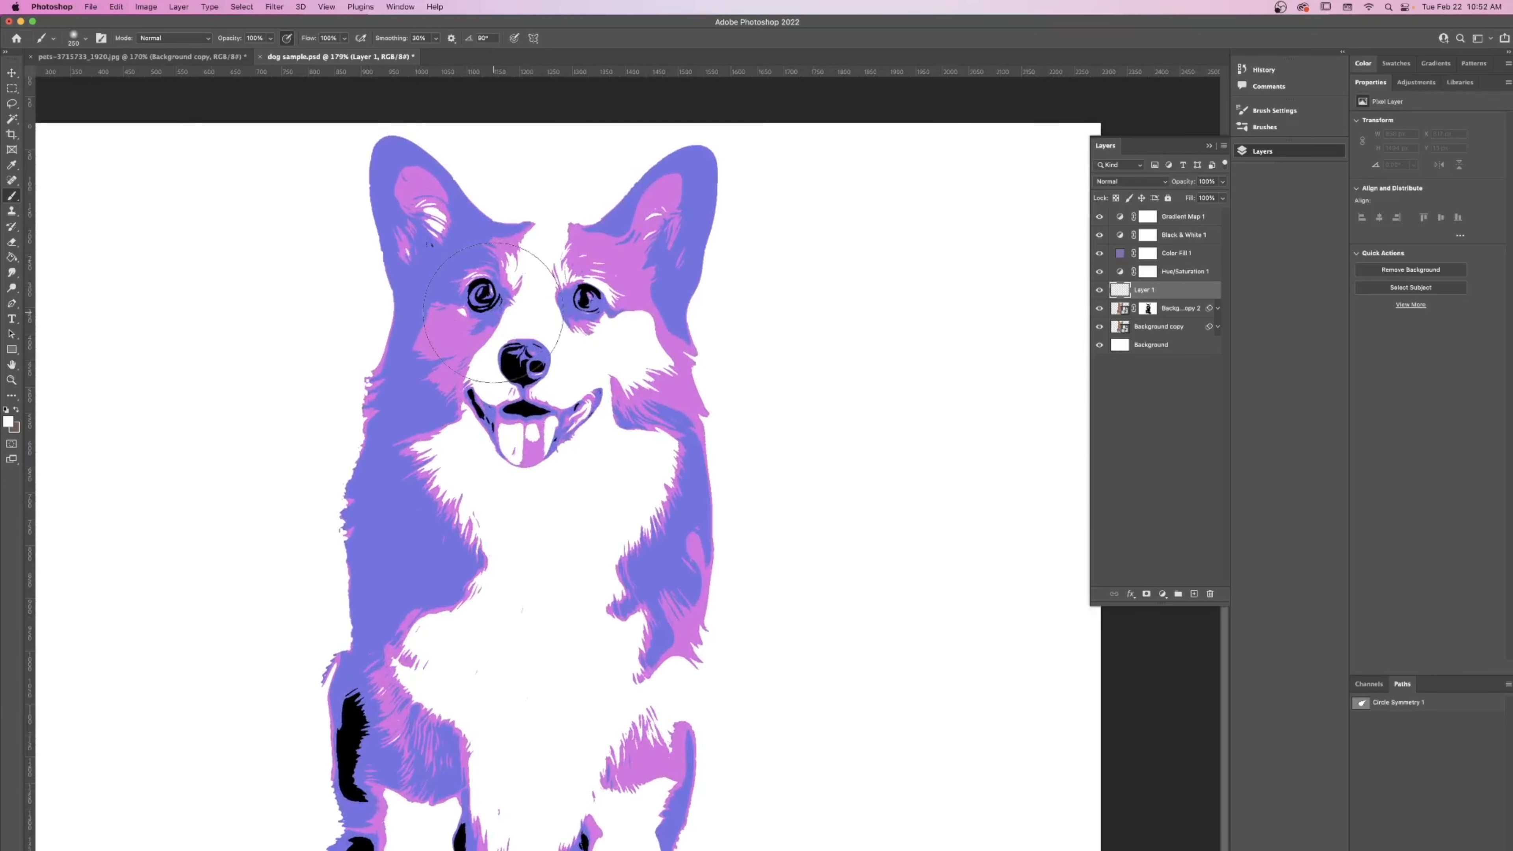
key(bracketleft)
key(bracketleft)
key(bracketleft)
key(bracketleft)
key(bracketleft)
key(bracketleft)
key(bracketleft)
key(bracketleft)
key(bracketleft)
key(bracketleft)
key(bracketleft)
key(bracketleft)
key(bracketleft)
key(bracketleft)
key(bracketleft)
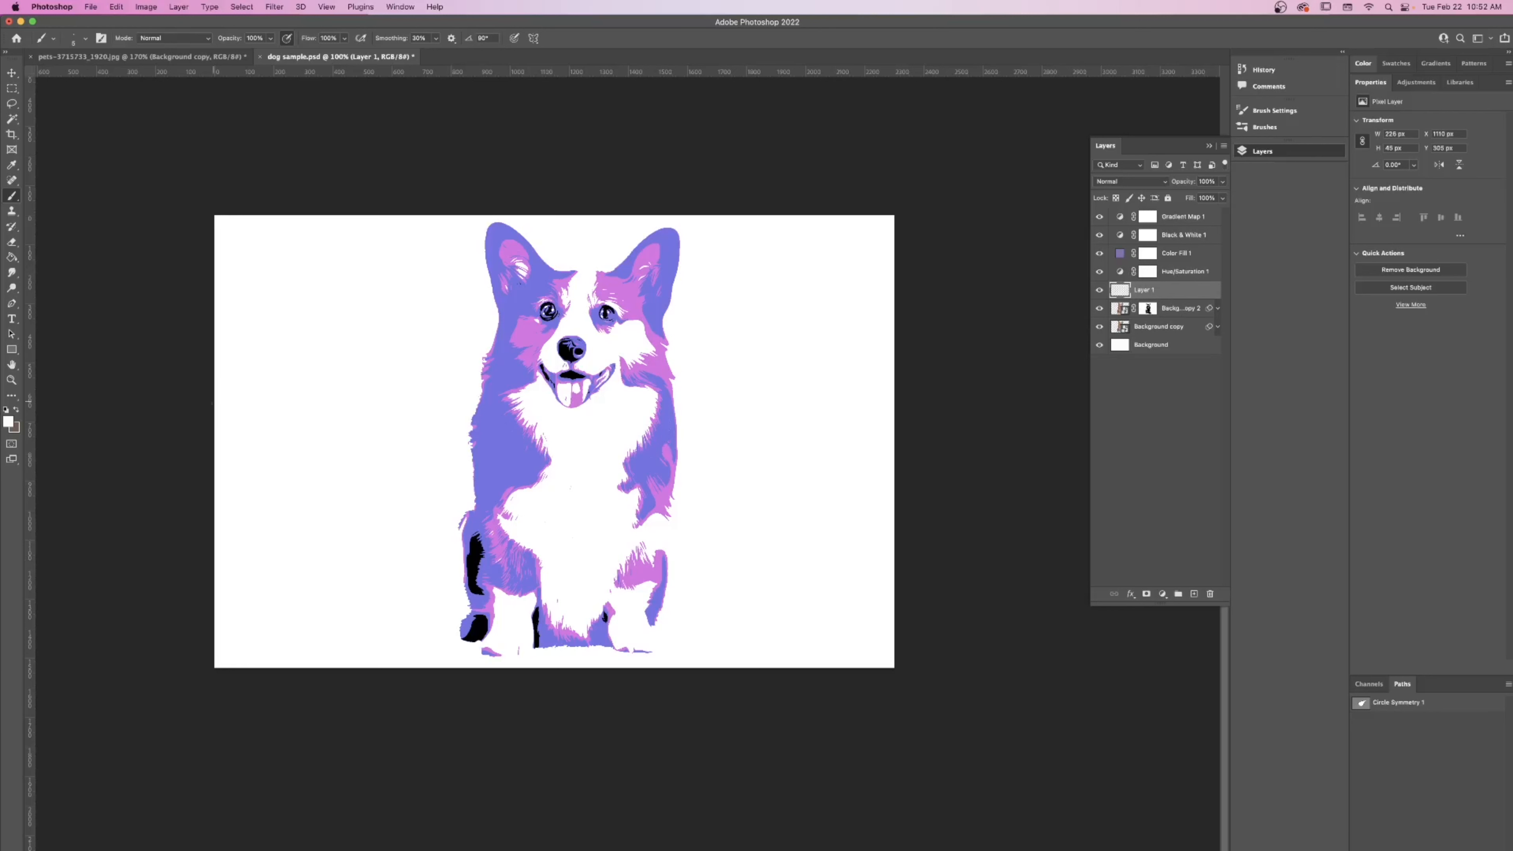
- Try painting strokes across the corgi's upper chest on Layer 1 in yellow-green #b2b417, and undo them
click(8, 422)
click(1230, 342)
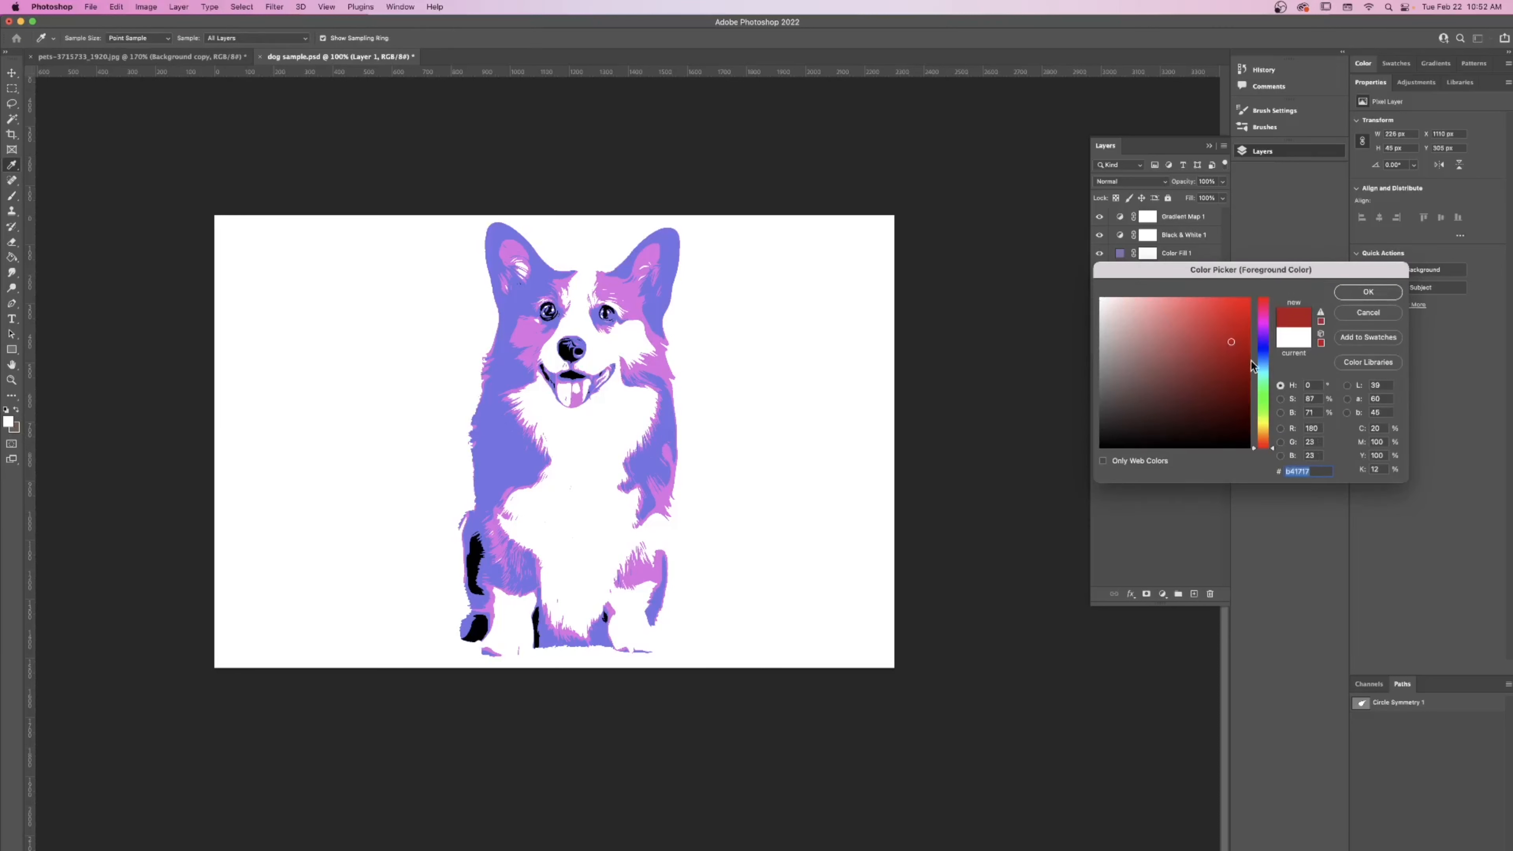
click(1262, 427)
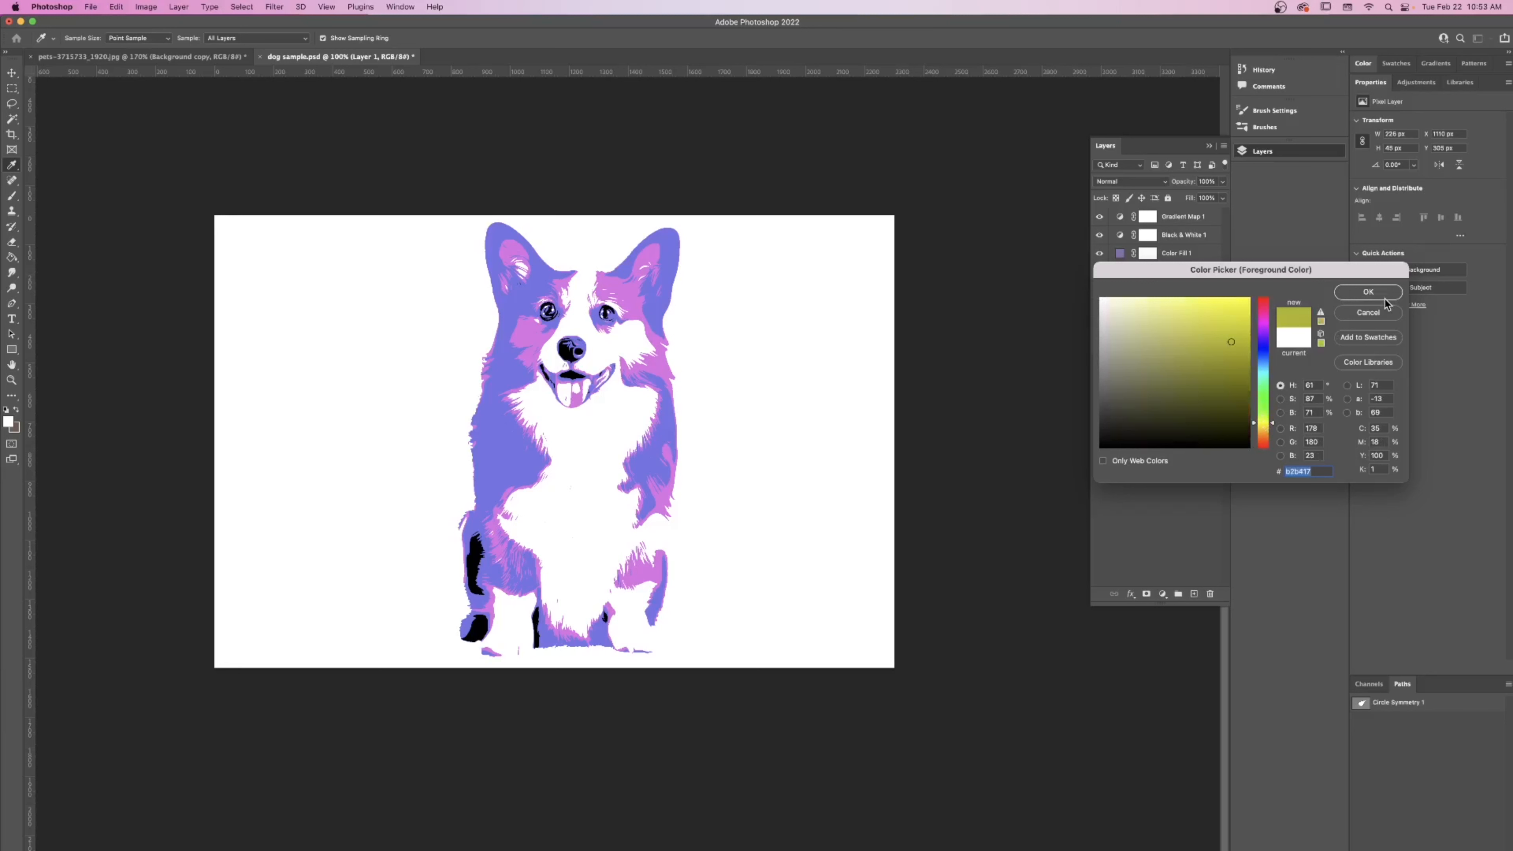
click(1368, 292)
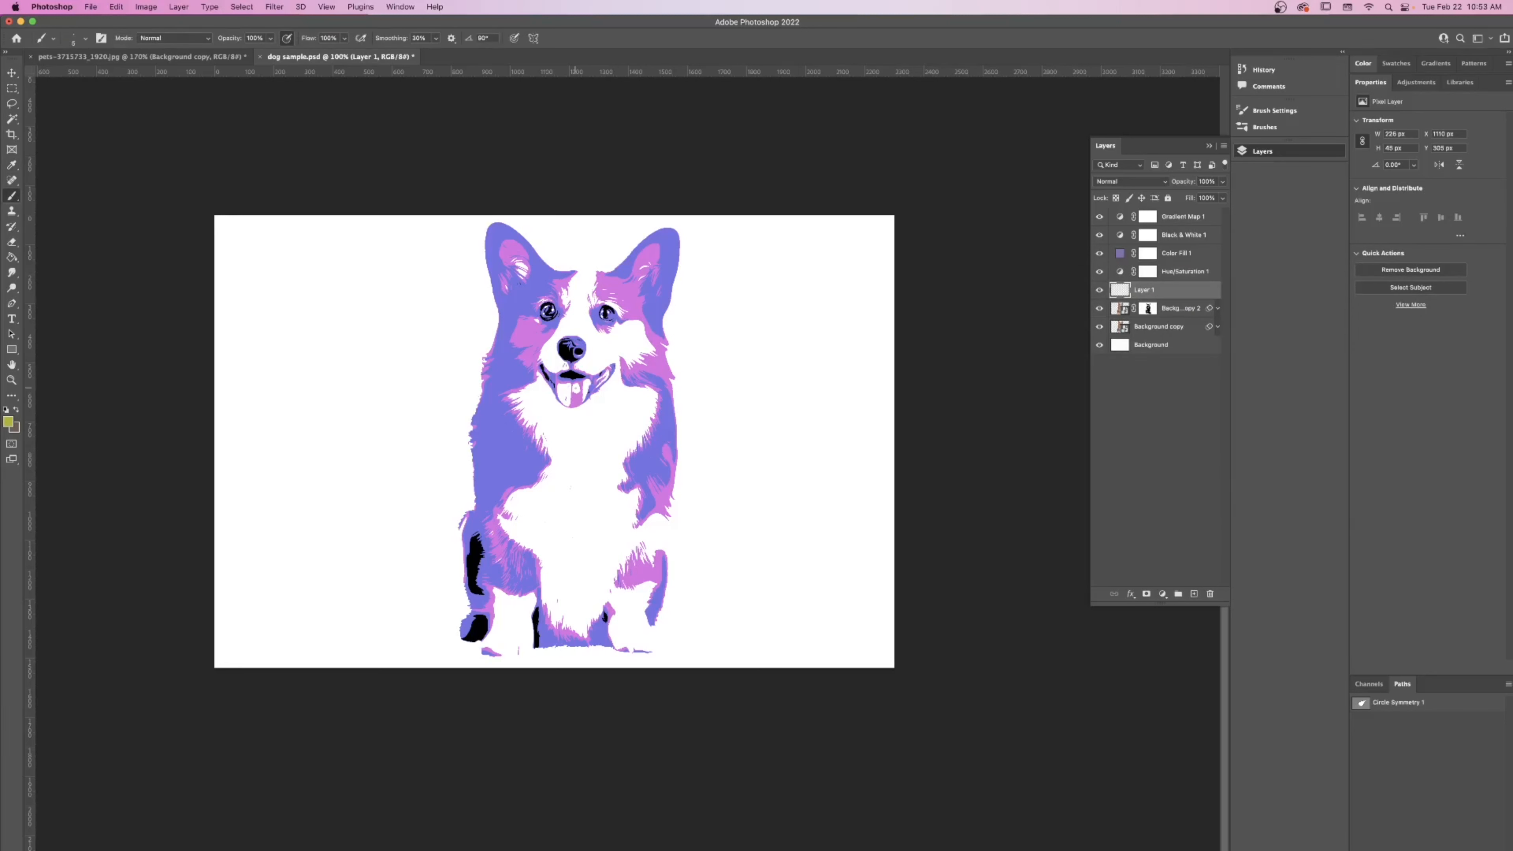
mouse_move(570, 424)
mouse_down()
mouse_move(536, 438)
mouse_move(637, 422)
mouse_move(600, 424)
mouse_move(601, 391)
mouse_up()
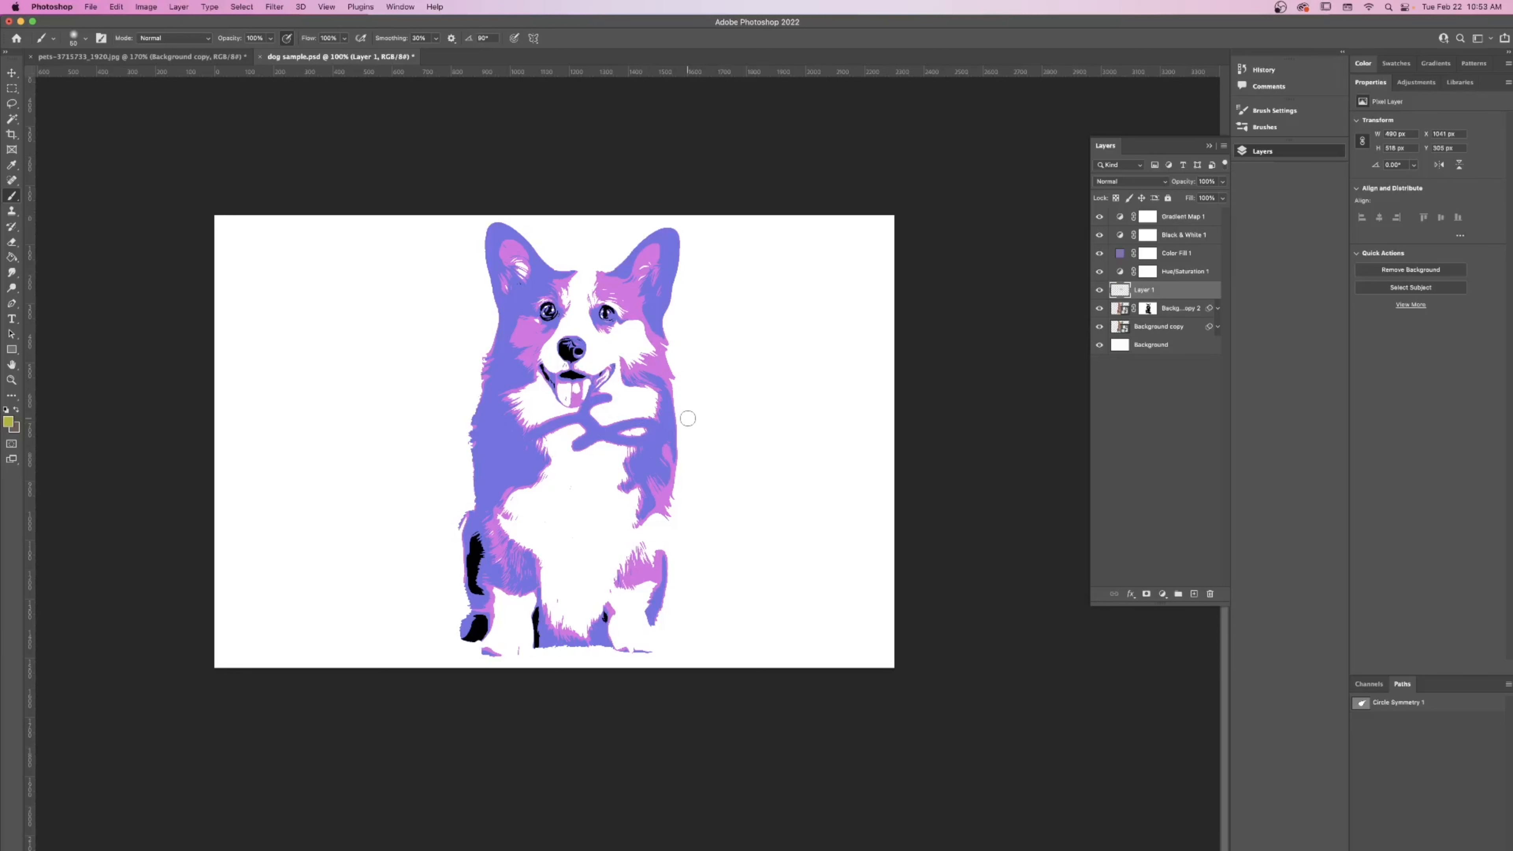
key(super+z)
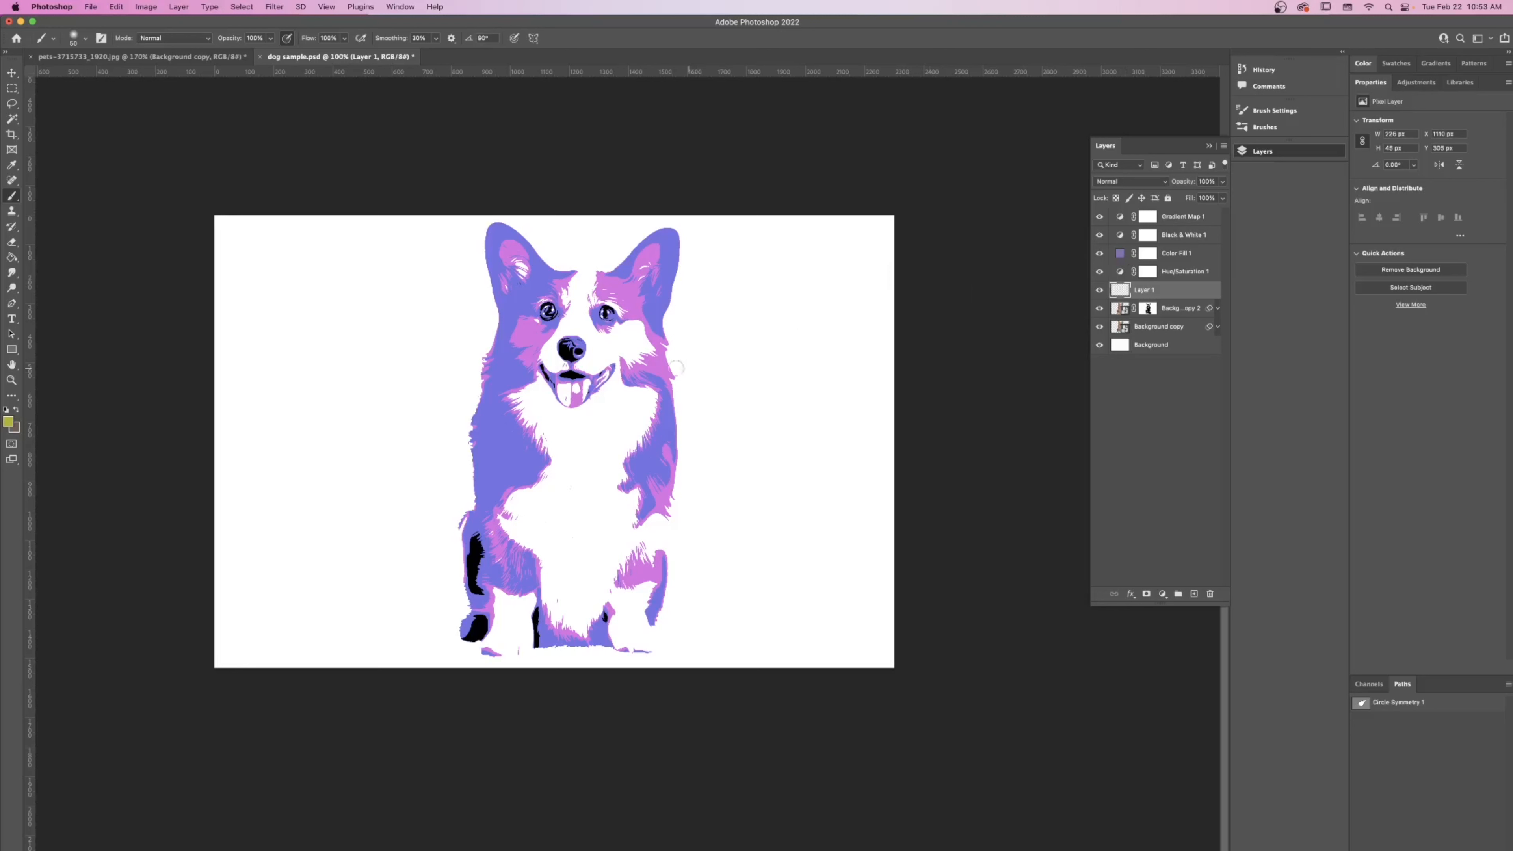
- Duplicate all the layers from Gradient Map 1 to Background, merge the copies into one layer, and show only that layer
click(1158, 344)
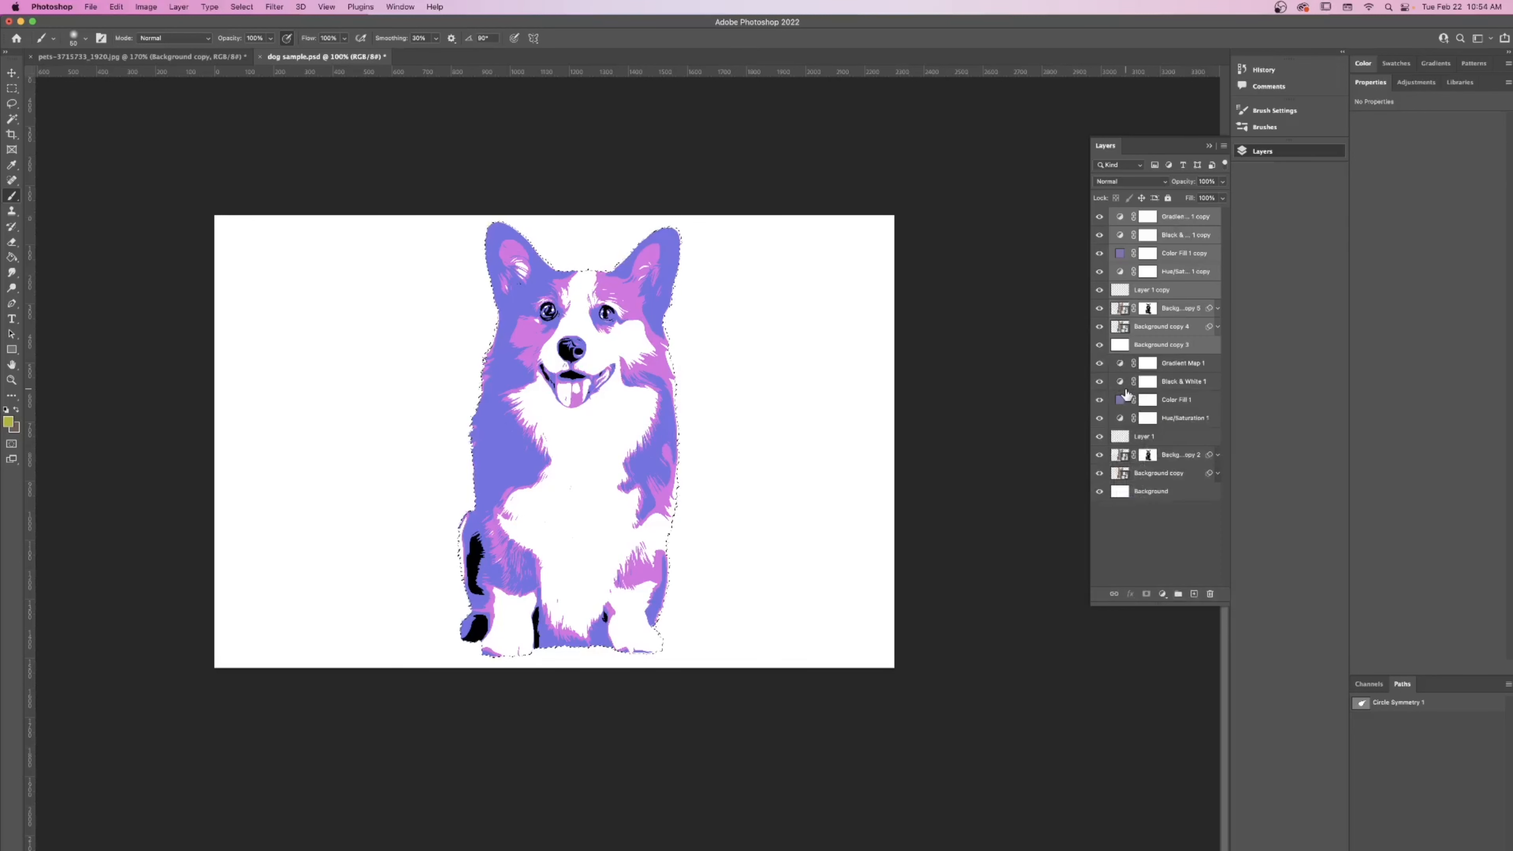
key(super+e)
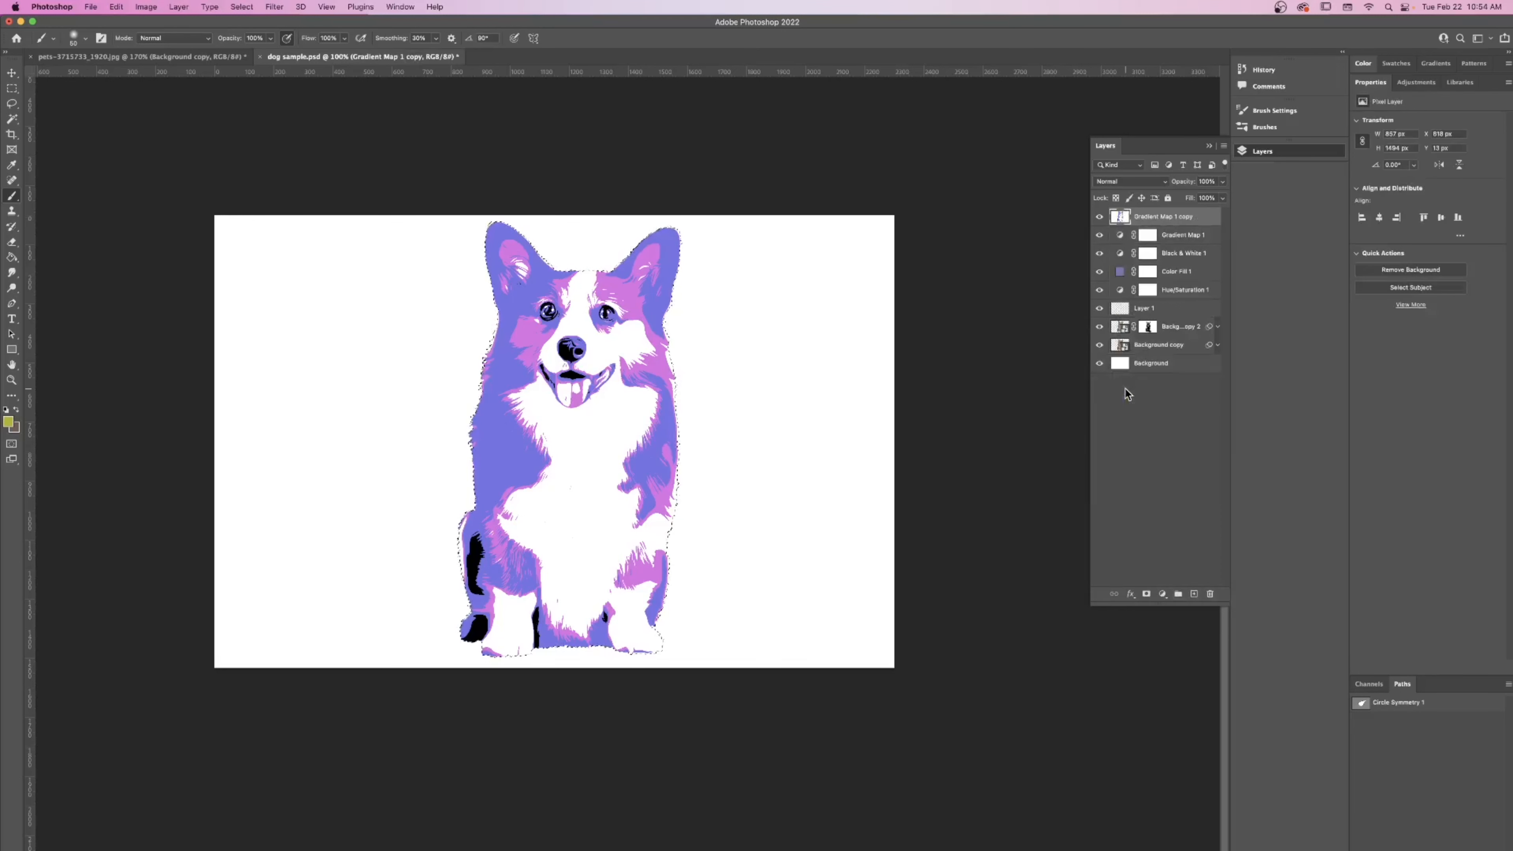
alt+click(1098, 216)
- Invert the corgi selection and delete the white background around the corgi on the merged layer
click(241, 7)
click(240, 55)
key(Delete)
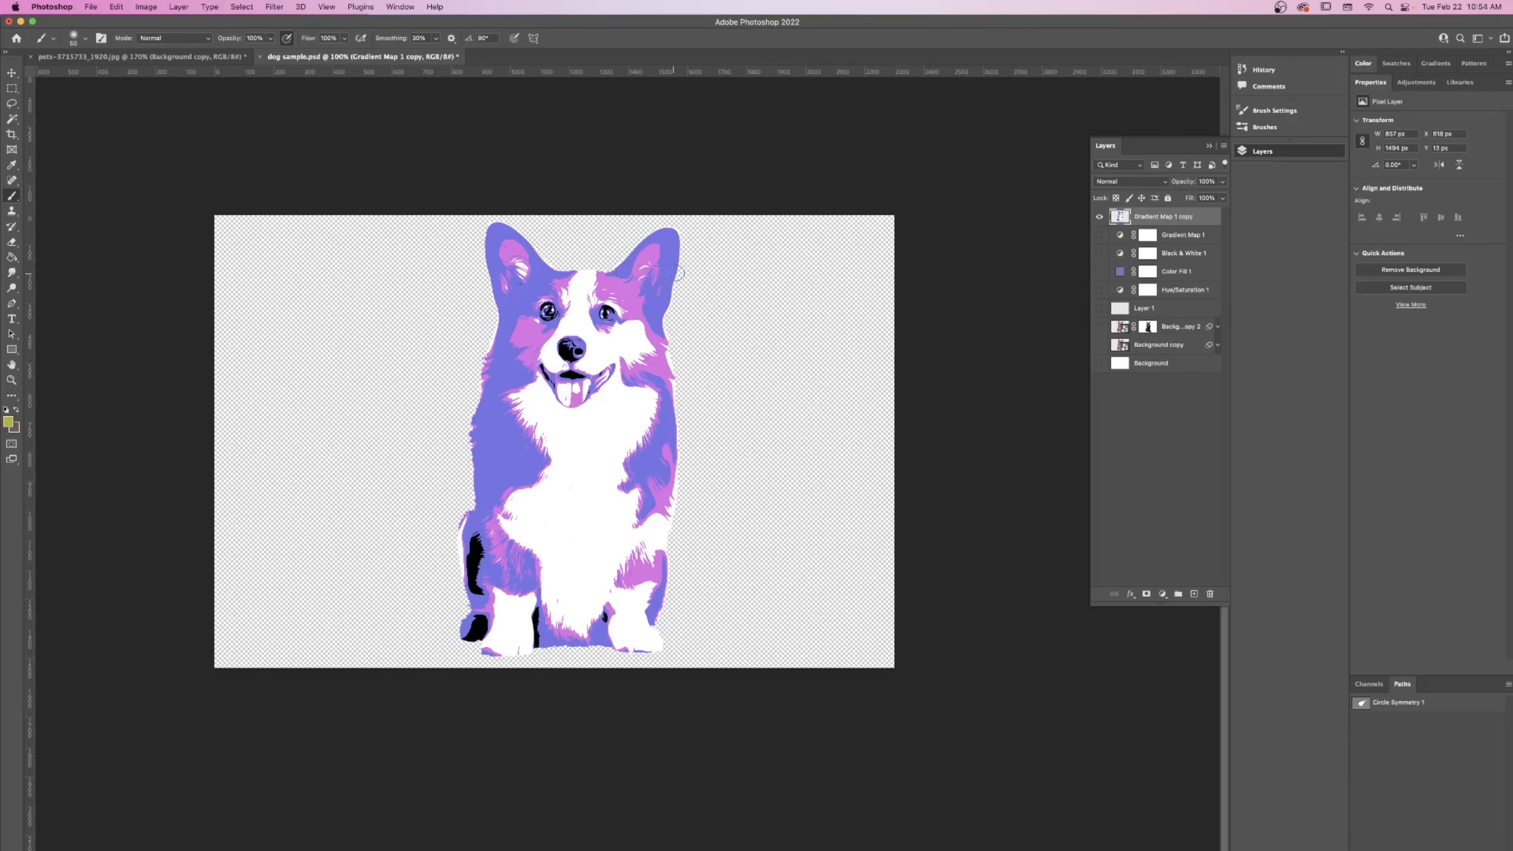
- Load the merged corgi layer's outline as a selection, stroke it 14 px wide in white on the outside, and deselect
drag(1119, 217, 1117, 221)
click(146, 7)
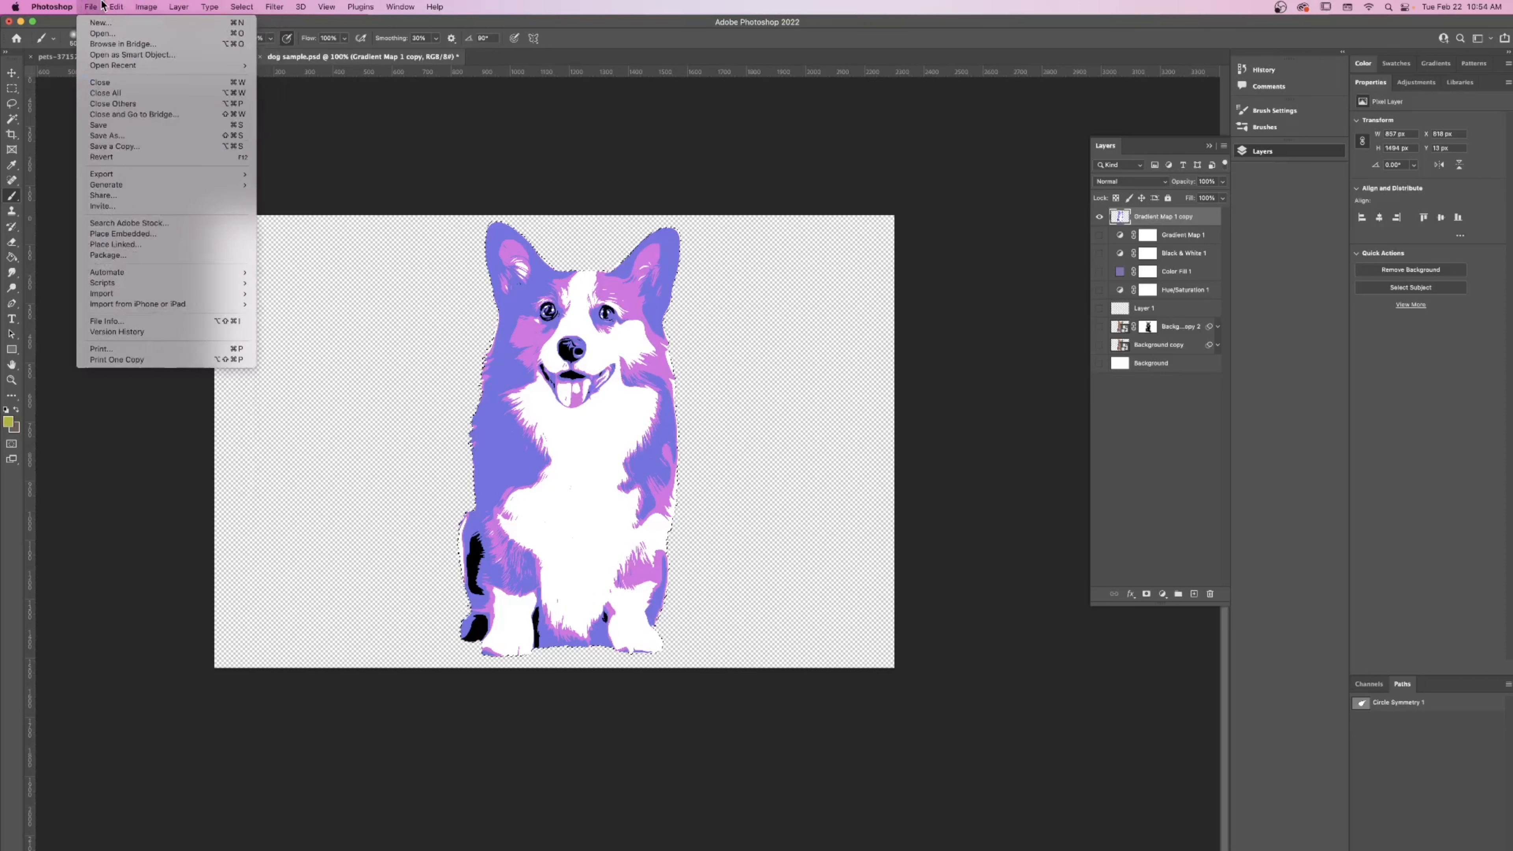
mouse_move(113, 5)
click(129, 198)
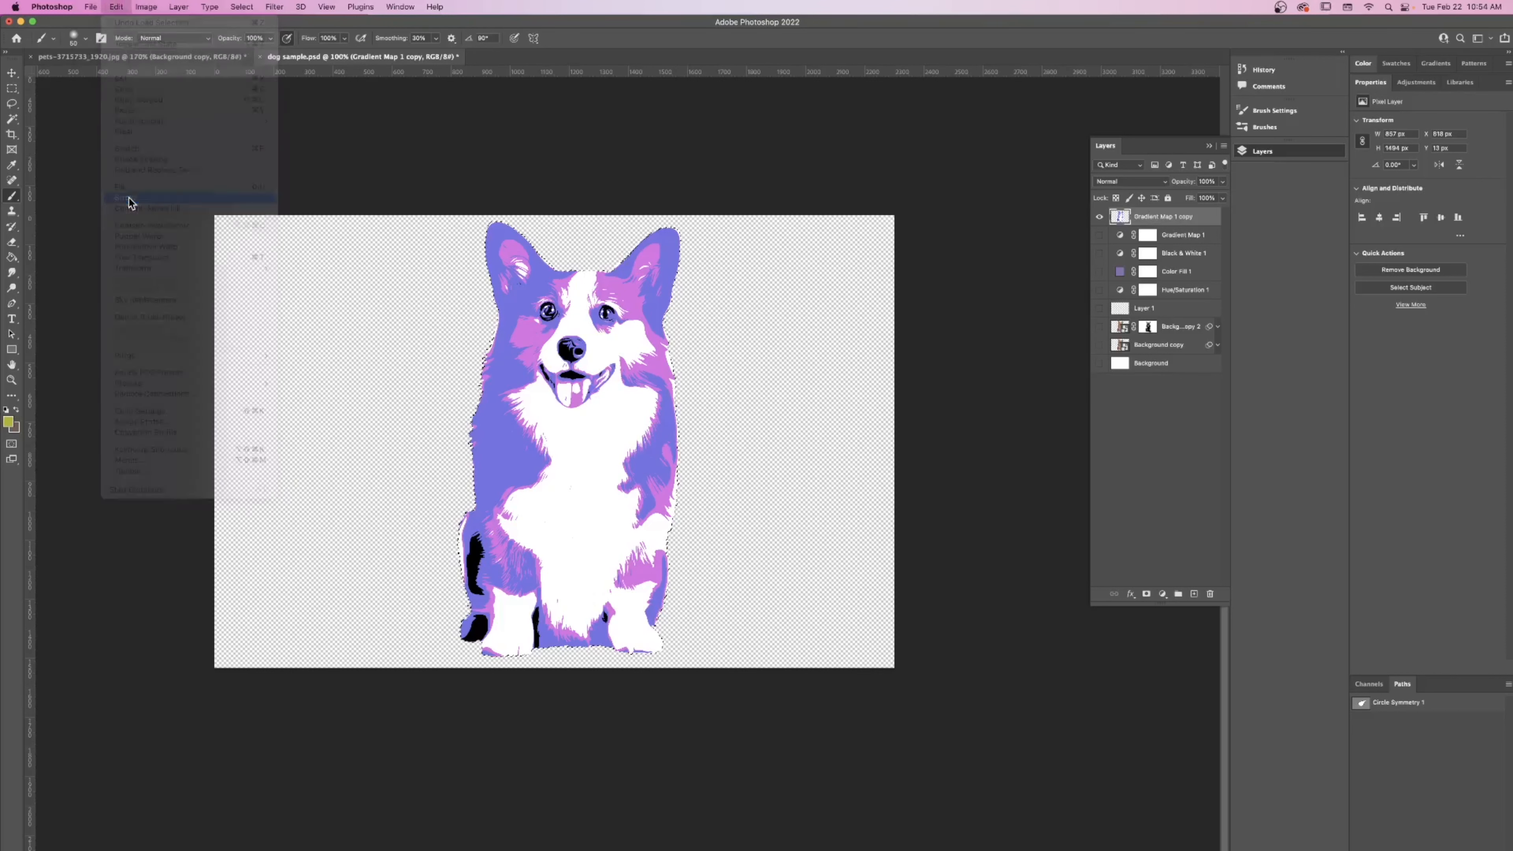
click(727, 396)
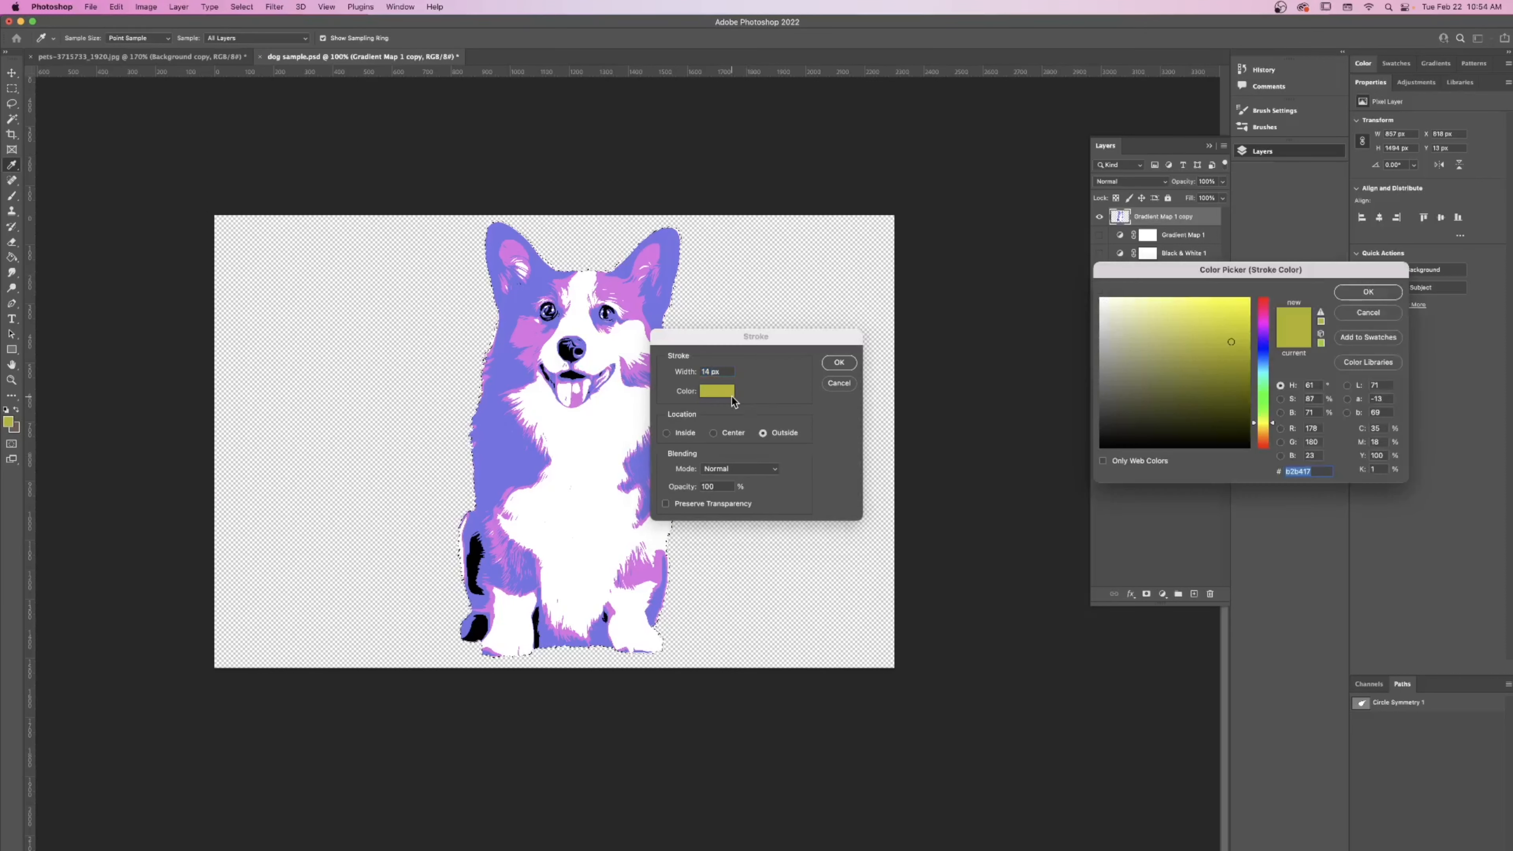
drag(1151, 381, 1101, 299)
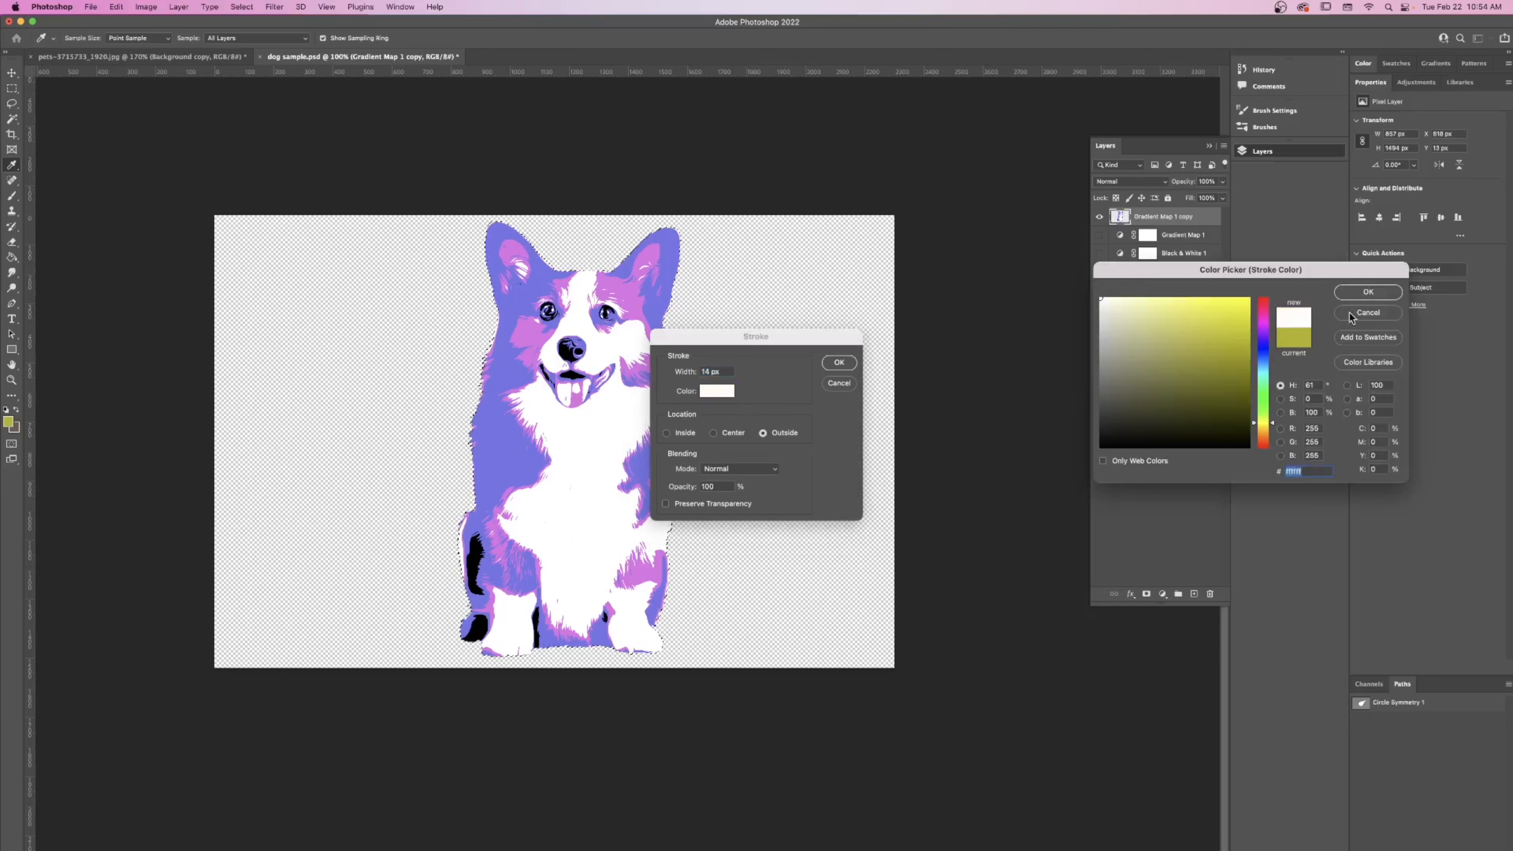
click(1368, 292)
click(839, 363)
key(b)
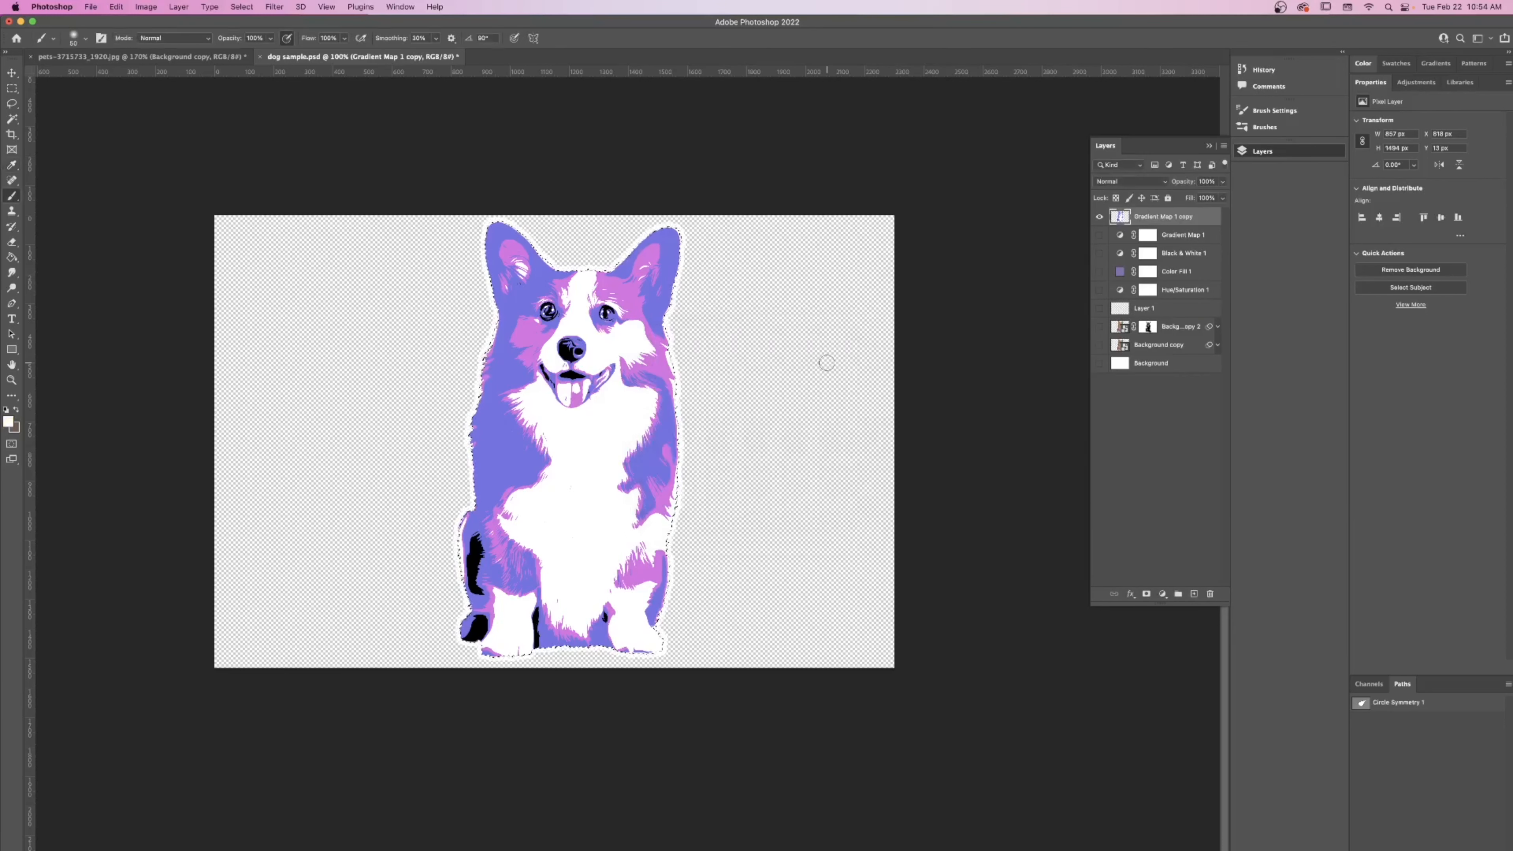
key(super+d)
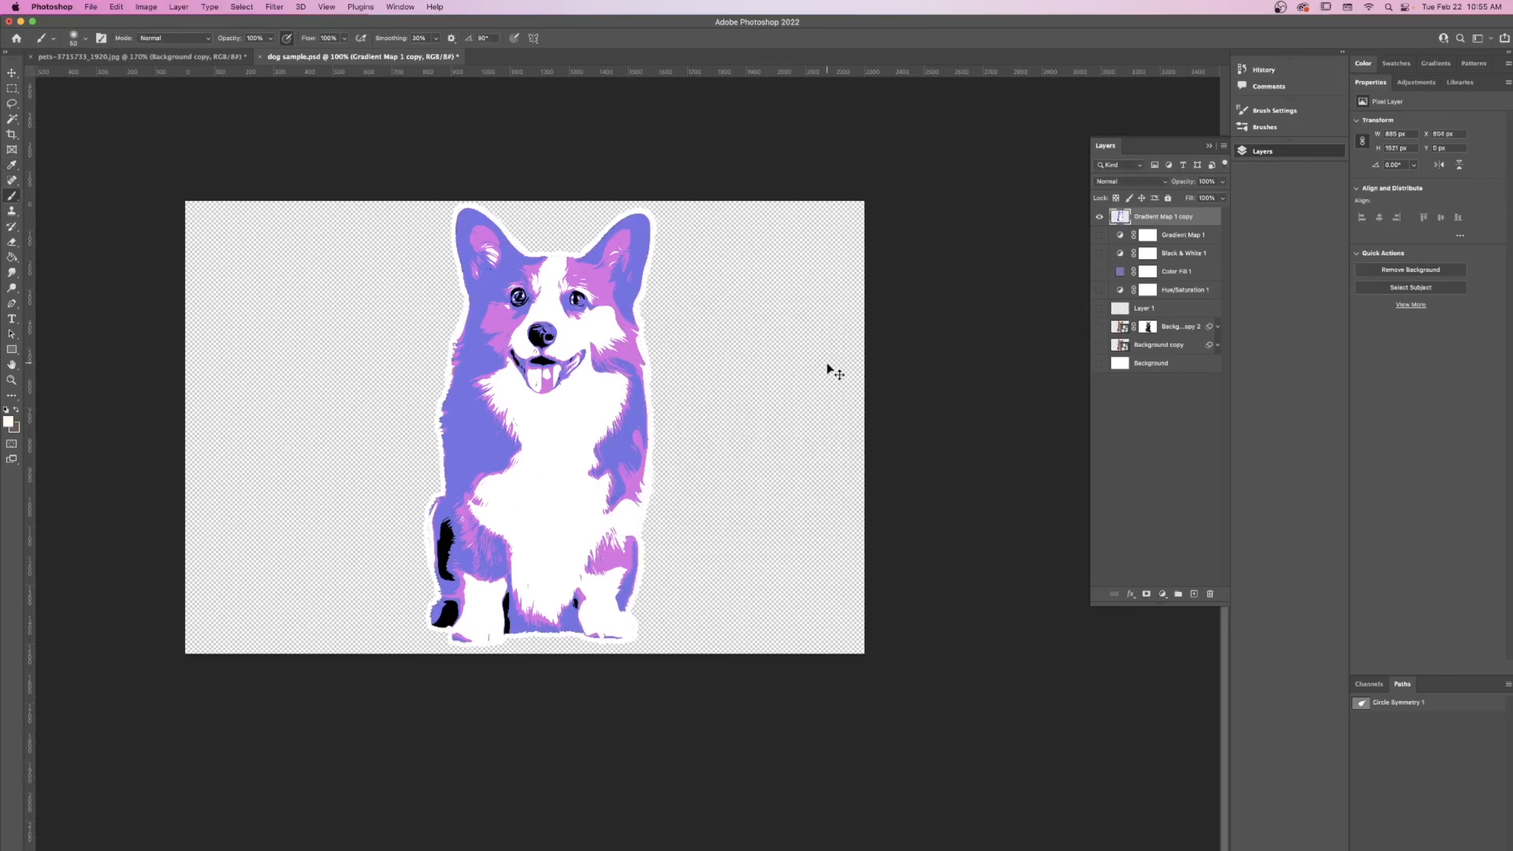